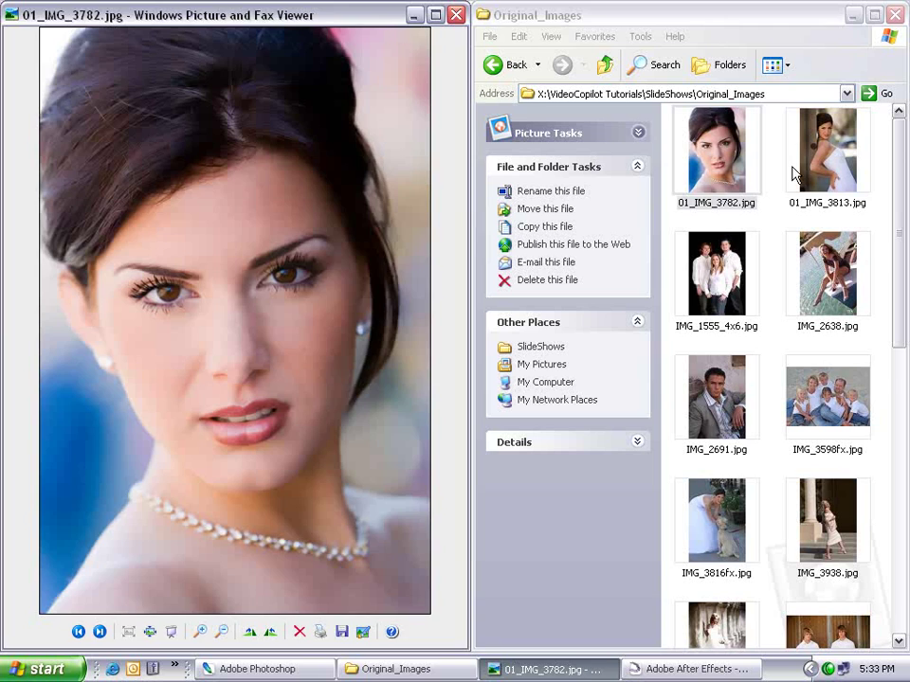
Preview 01_IMG_3782.jpg, IMG_2638.jpg and IMG_2691.jpg at full size and look through the other photos in the Original_Images folder.
double_click(719, 150)
left_click(840, 183)
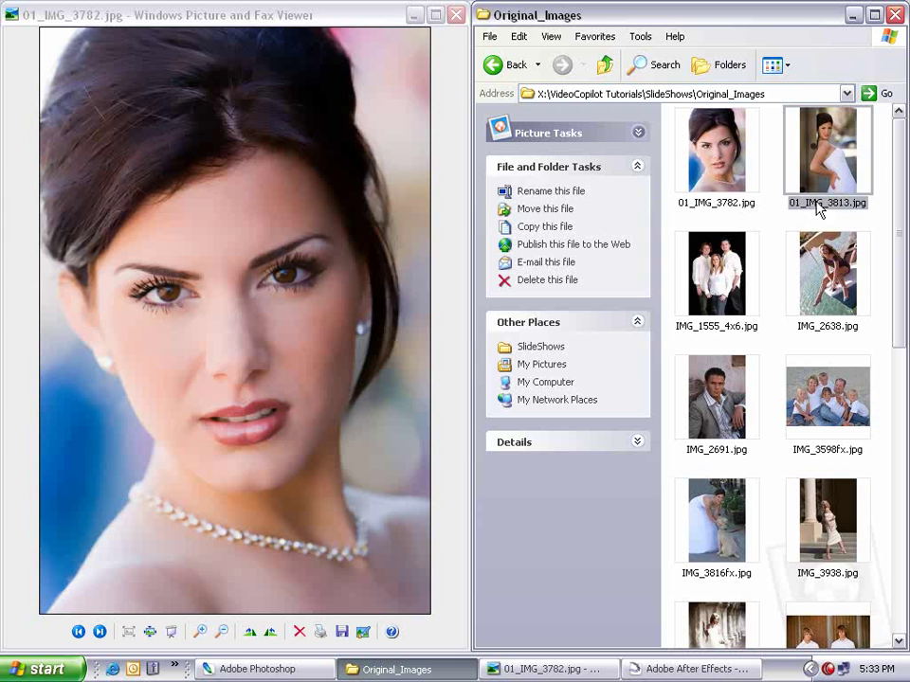
left_click(738, 261)
double_click(798, 258)
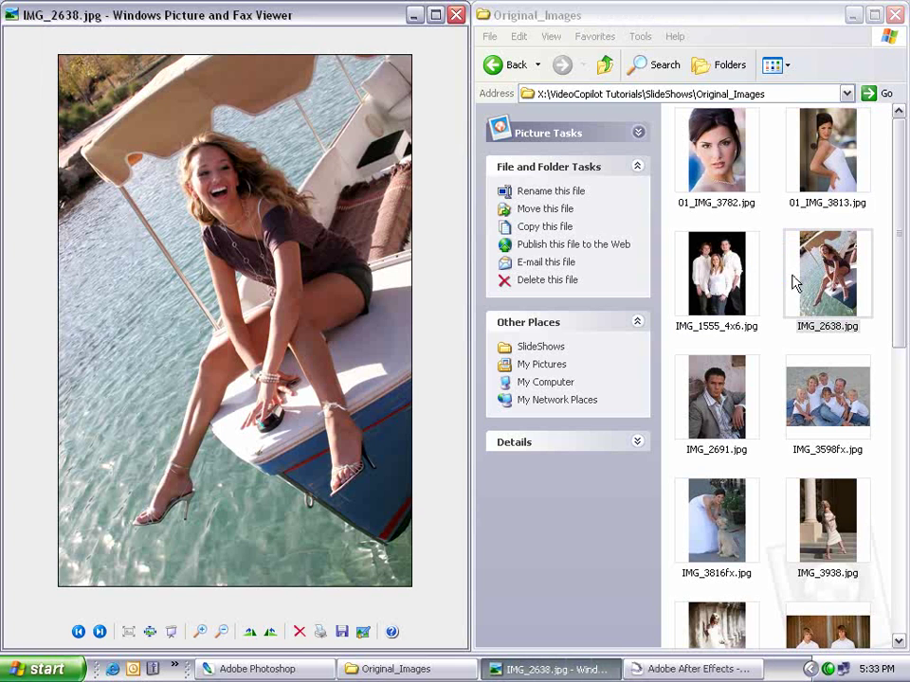
double_click(723, 397)
mouse_move(899, 304)
left_mouse_down()
mouse_move(899, 399)
mouse_move(807, 448)
left_mouse_up()
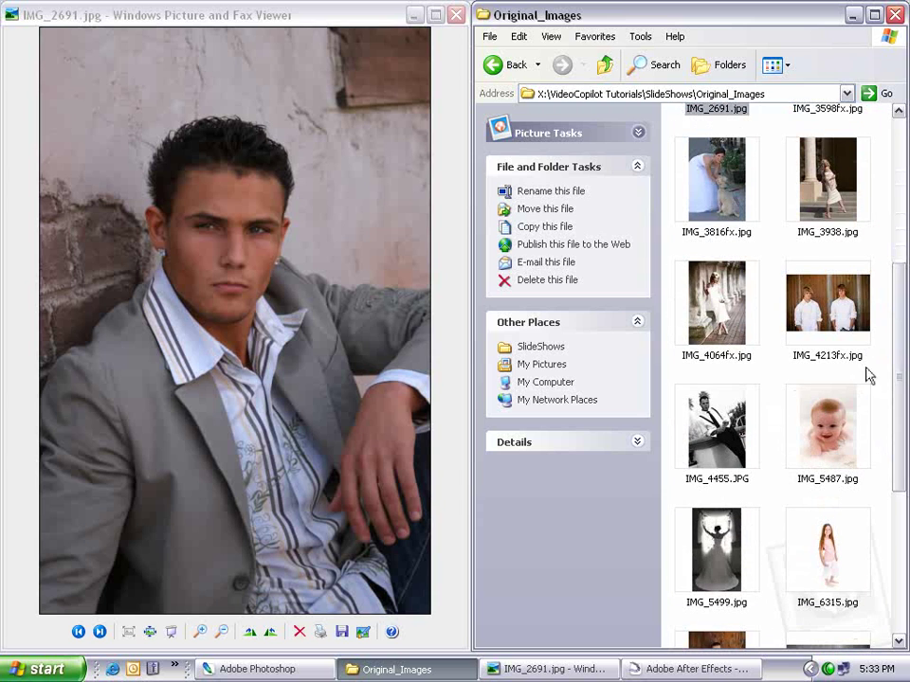
left_click_drag(900, 389, 897, 232)
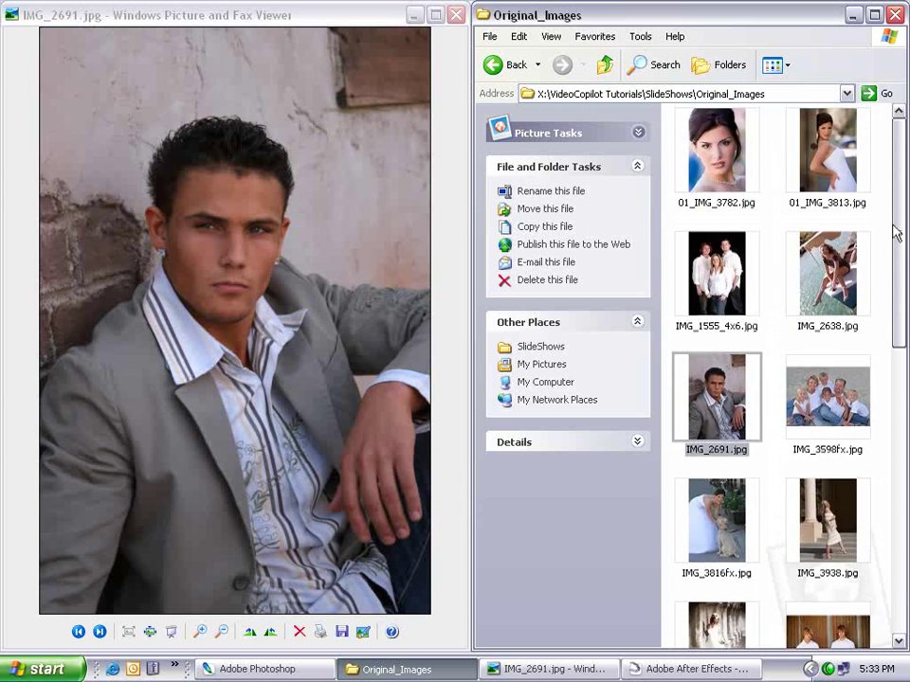
left_click(853, 173)
left_click(735, 152)
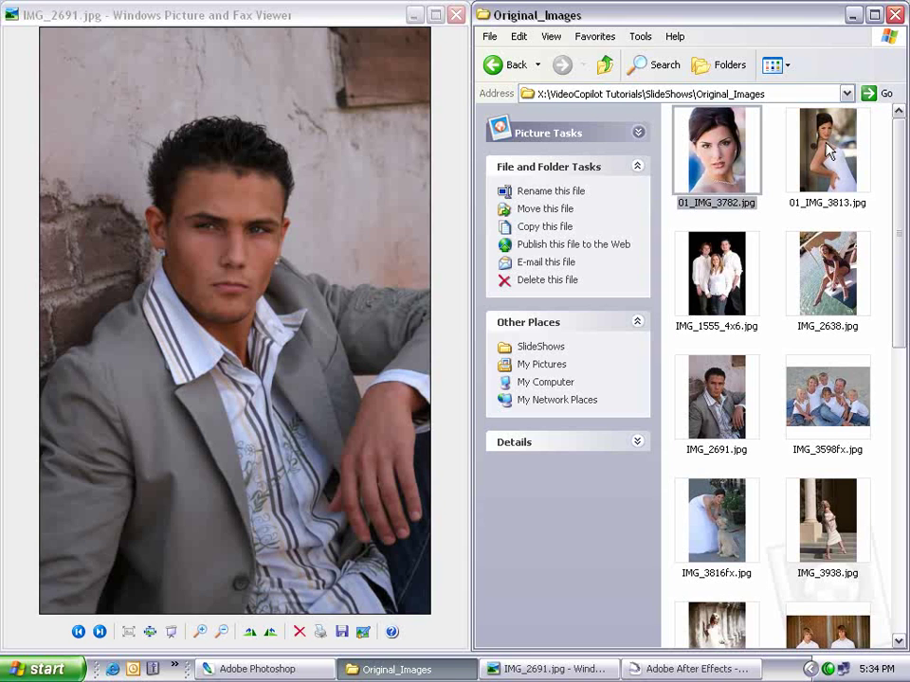
left_click_drag(900, 278, 873, 224)
left_click(874, 166)
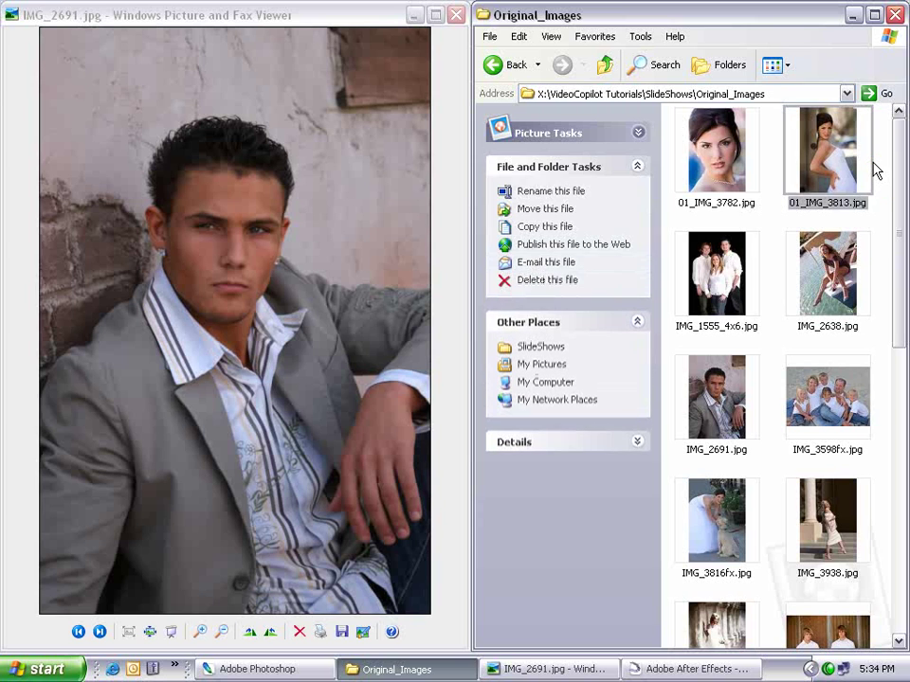
left_click(749, 163)
left_click(736, 260)
left_click(824, 289)
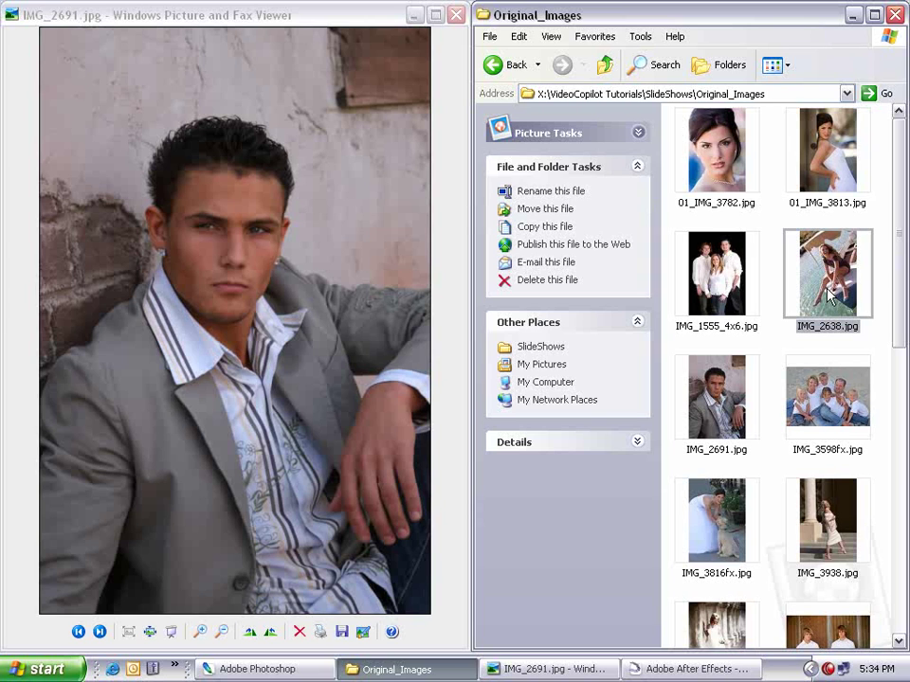
Switch to Adobe Photoshop and open 01_IMG_3782.jpg from the Original_Images folder there.
key("alt+Tab")
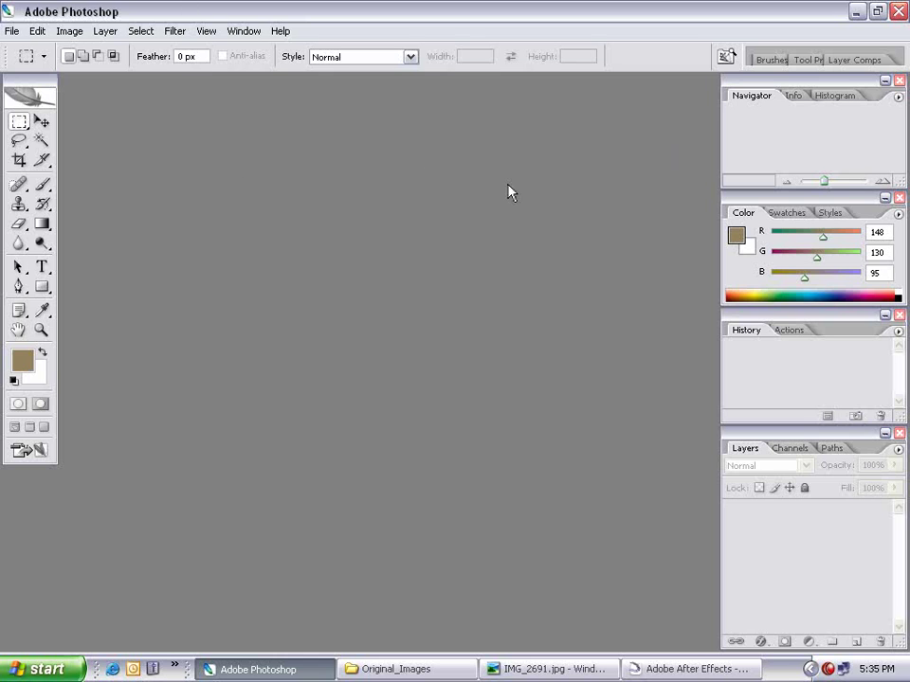
left_click(452, 671)
left_click_drag(797, 190, 302, 289)
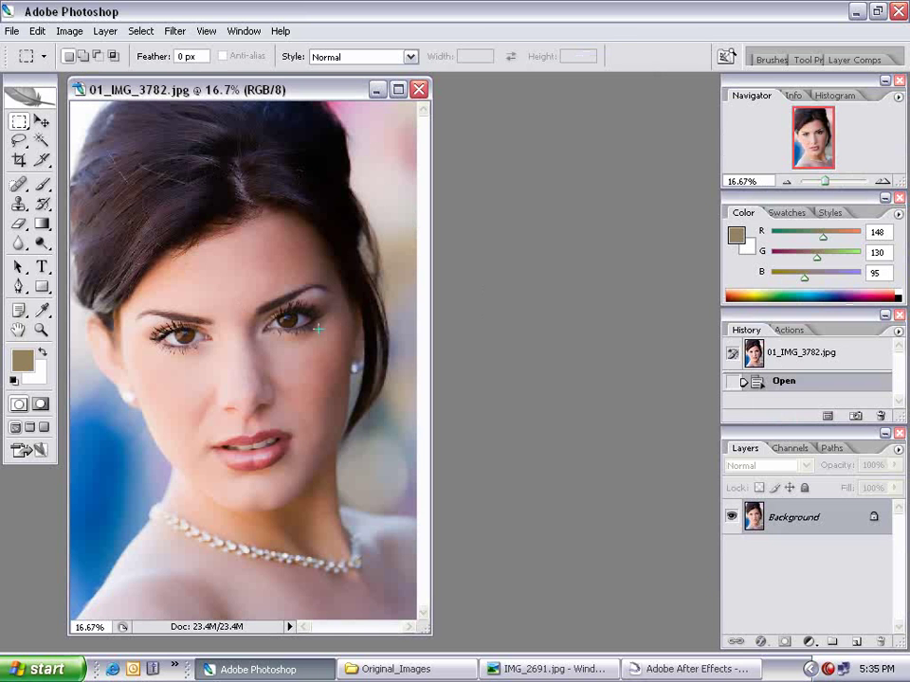
Move the History and Actions palette beside the photo, show the actions, and expand and select the Default Actions set.
left_click_drag(788, 323, 516, 176)
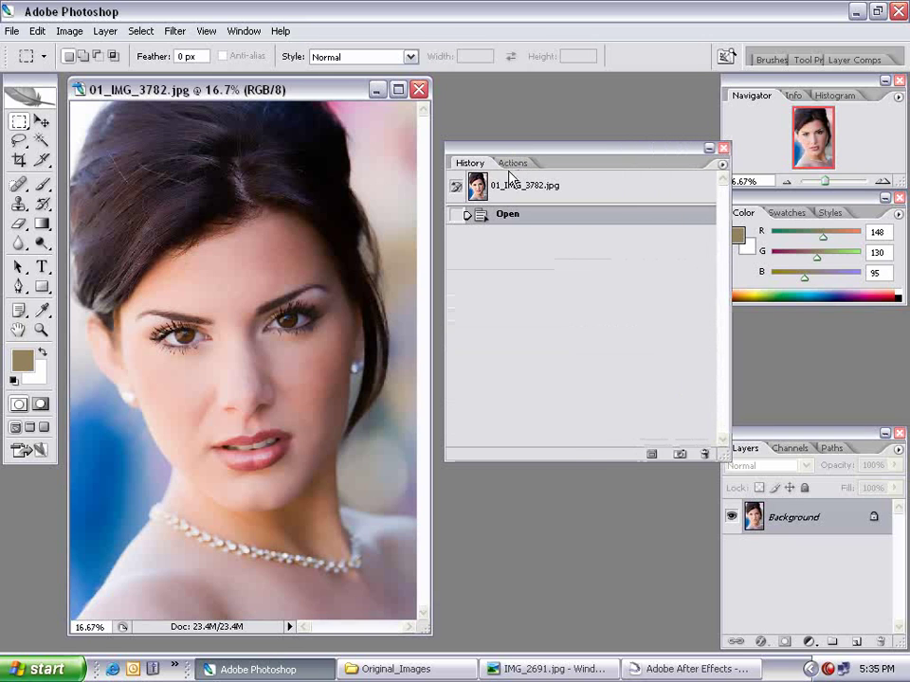
left_click(513, 163)
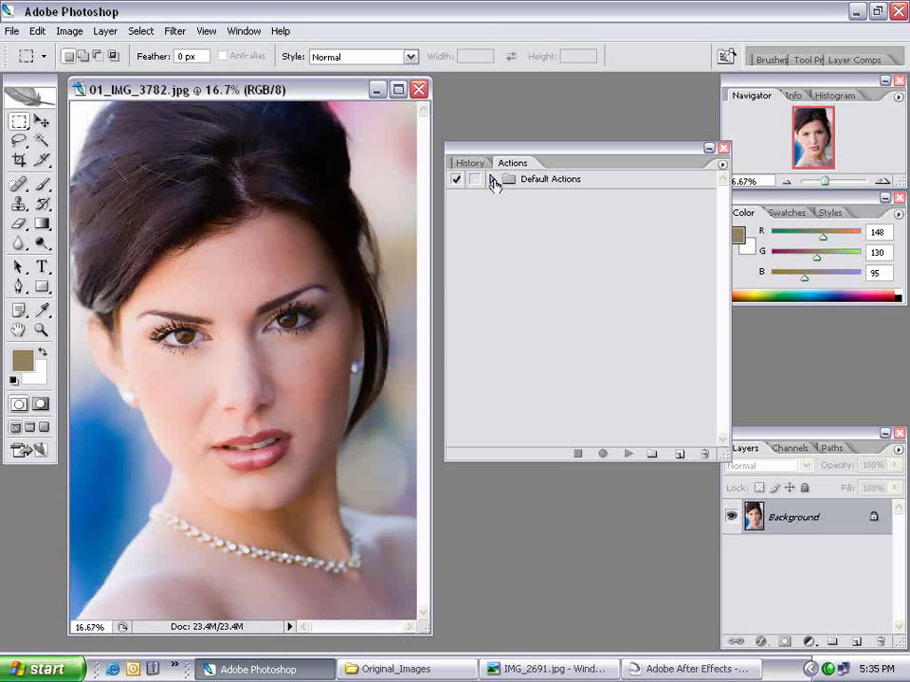
left_click(491, 179)
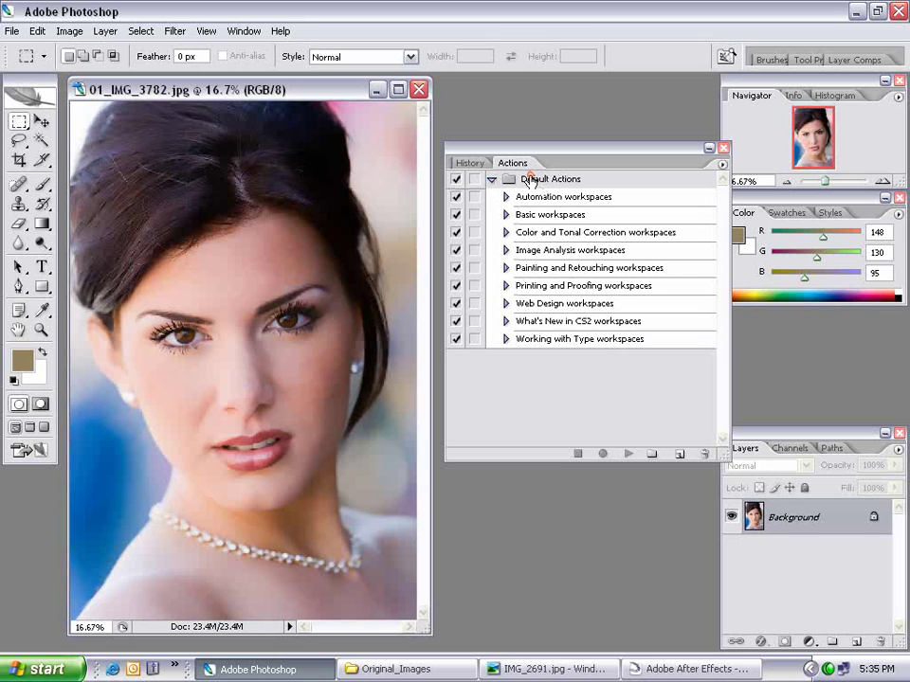
left_click(526, 180)
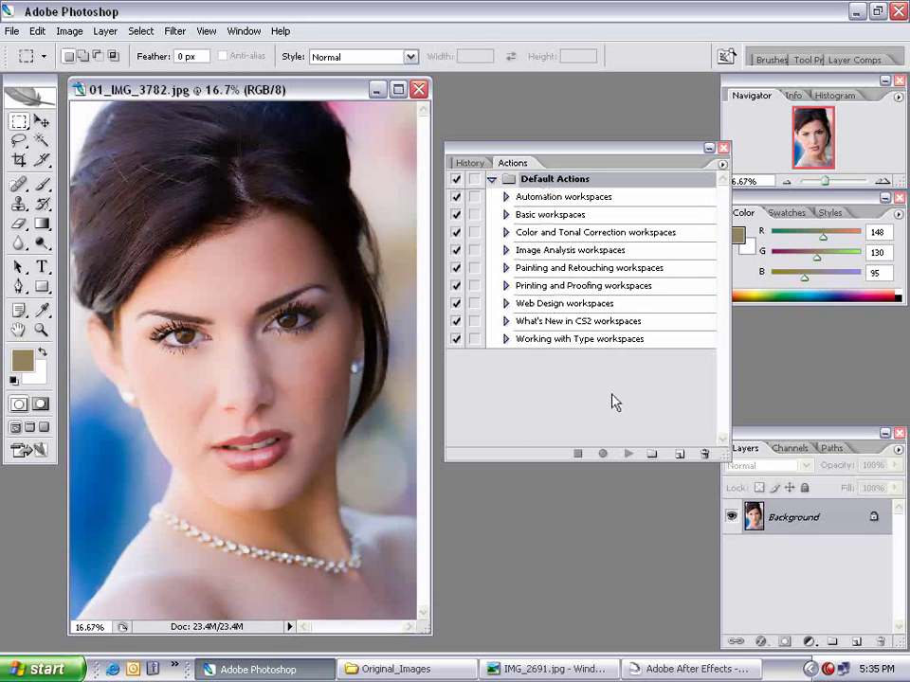
Create an action named "Resize to 800x600" in the Default Actions set and start recording it.
left_click(679, 455)
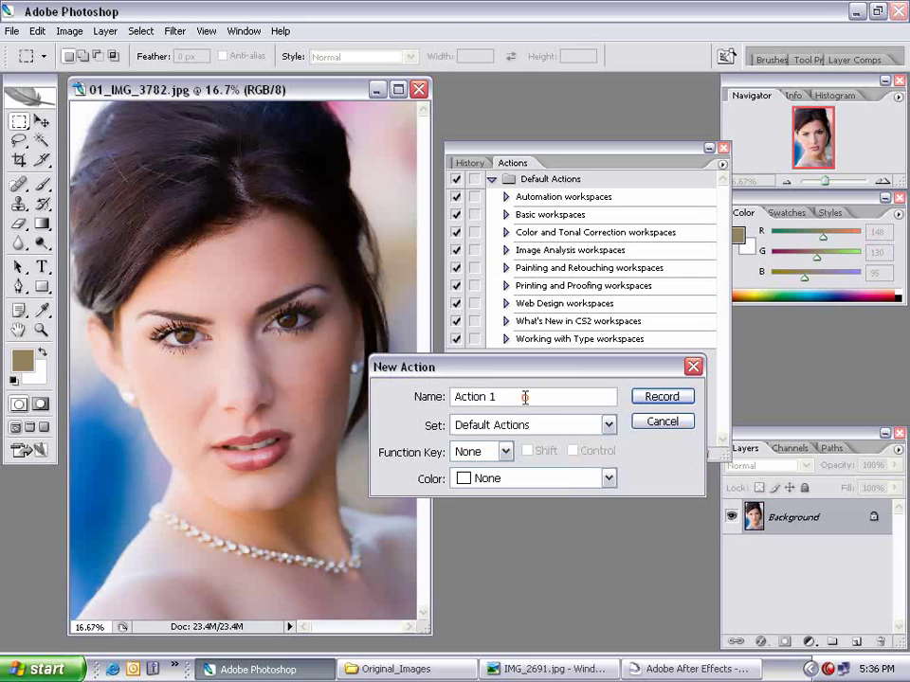
type("Resize to 800x600")
left_click(660, 397)
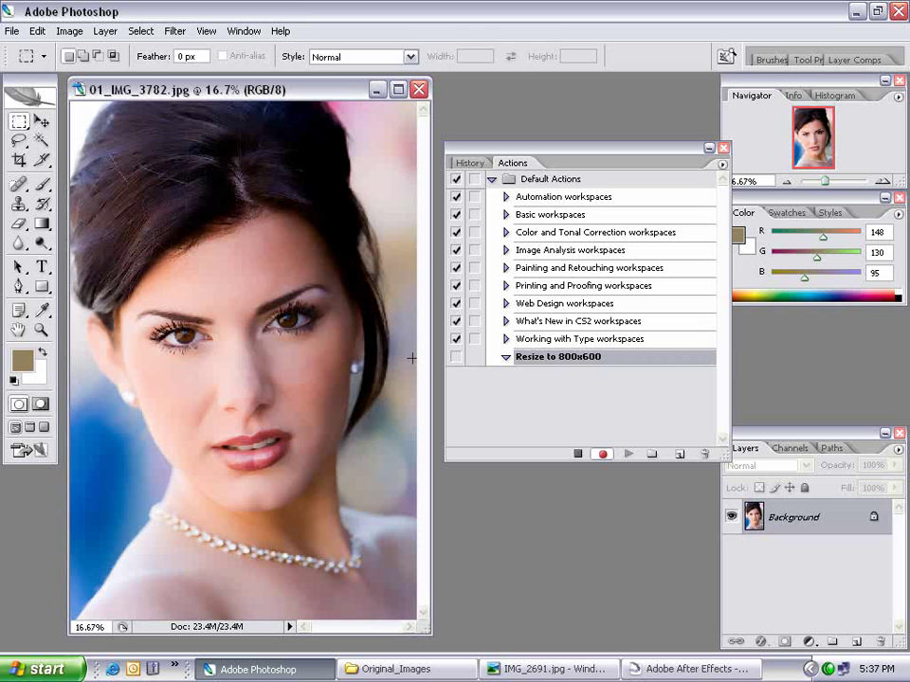
Start the Fit Image command on the portrait and constrain it within 800 pixels width and 600 pixels height.
left_click(446, 675)
left_click(508, 505)
left_click(13, 32)
mouse_move(85, 355)
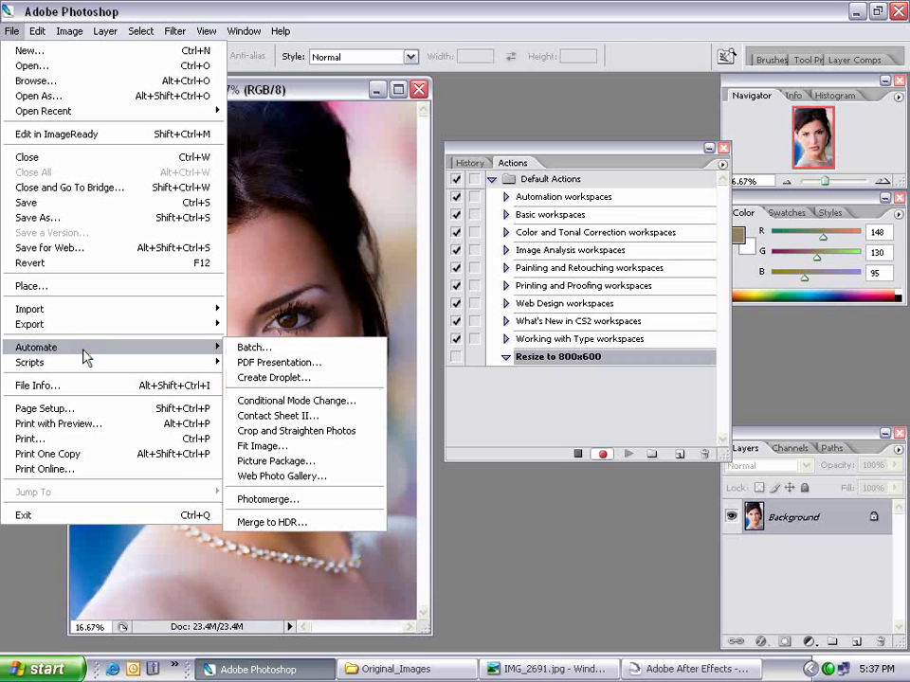
left_click(285, 446)
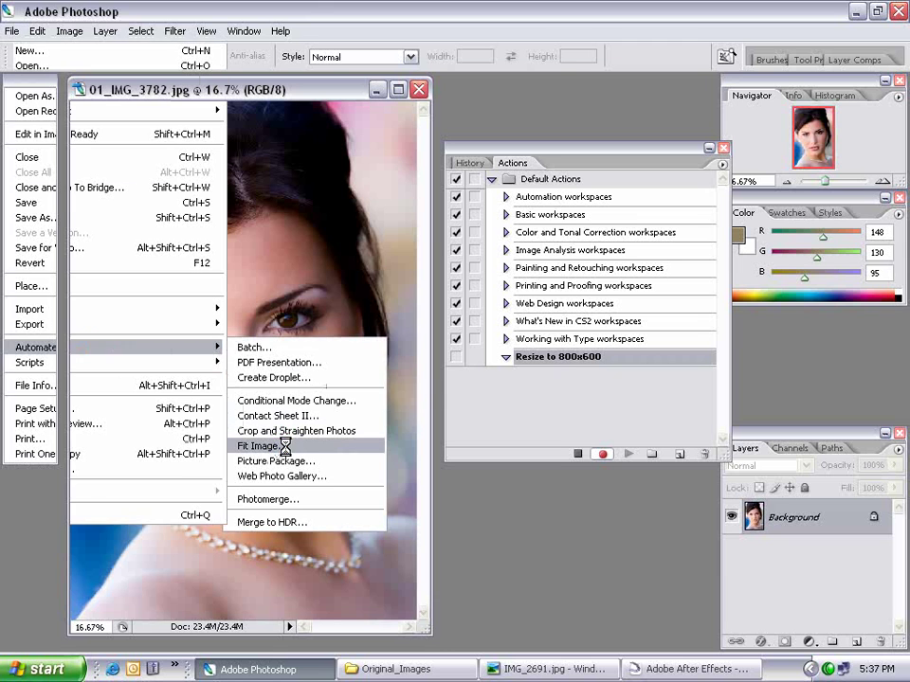
left_click_drag(433, 273, 380, 510)
type("8")
key("Tab")
type("600")
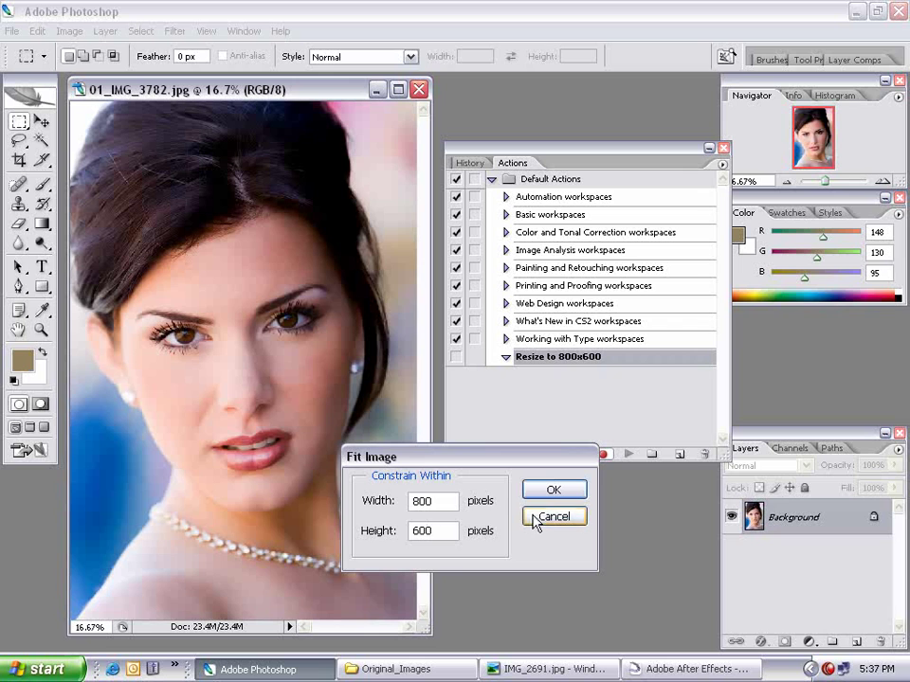
Re-enter 600 pixels as the Fit Image height and apply the resize to the portrait.
left_click_drag(438, 456, 471, 467)
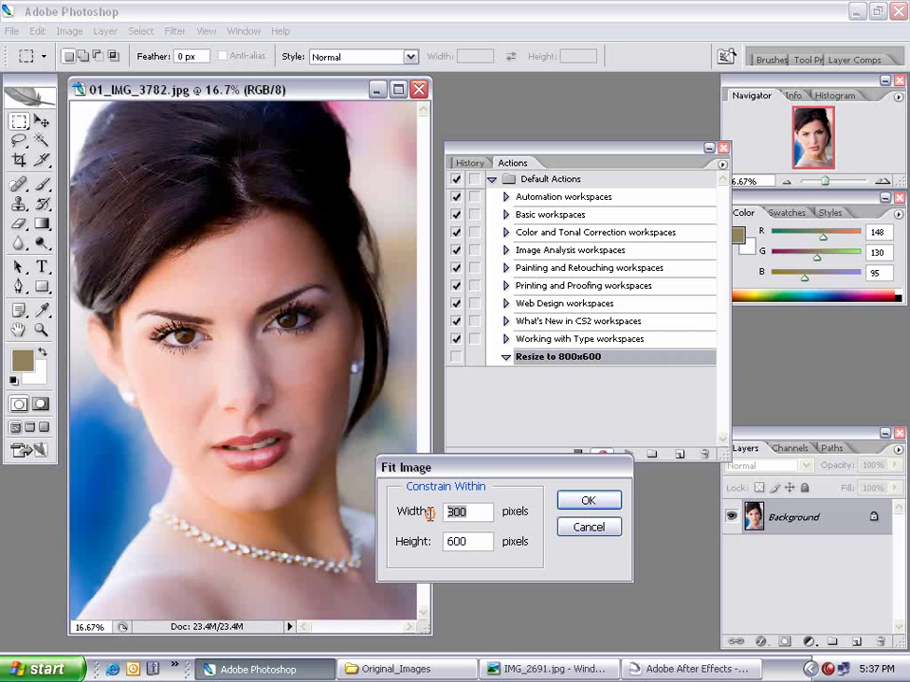
left_click(463, 512)
left_click(417, 542)
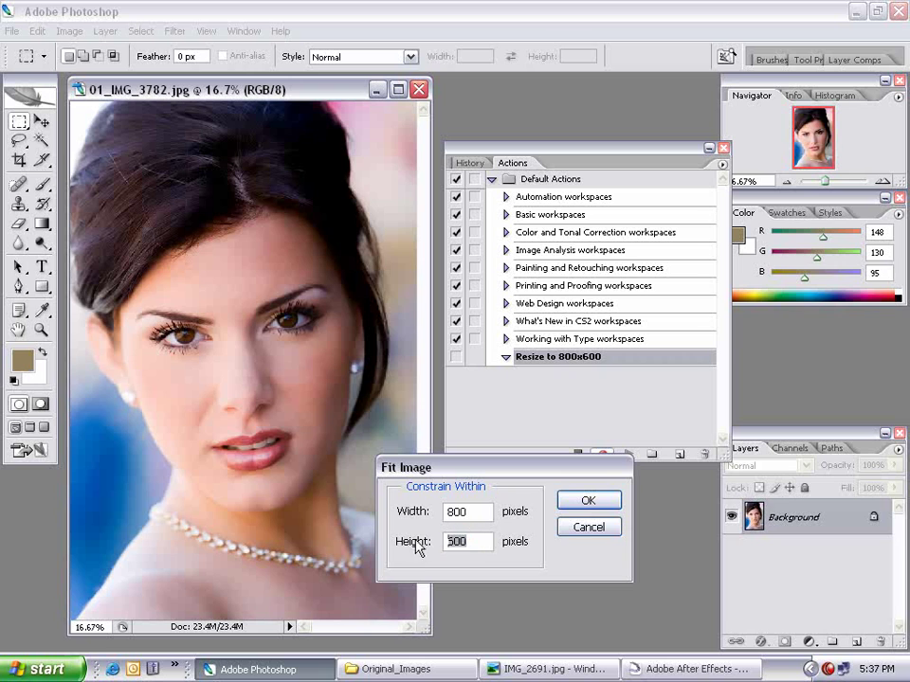
type("500")
left_click(420, 552)
type("600500600")
left_click(585, 503)
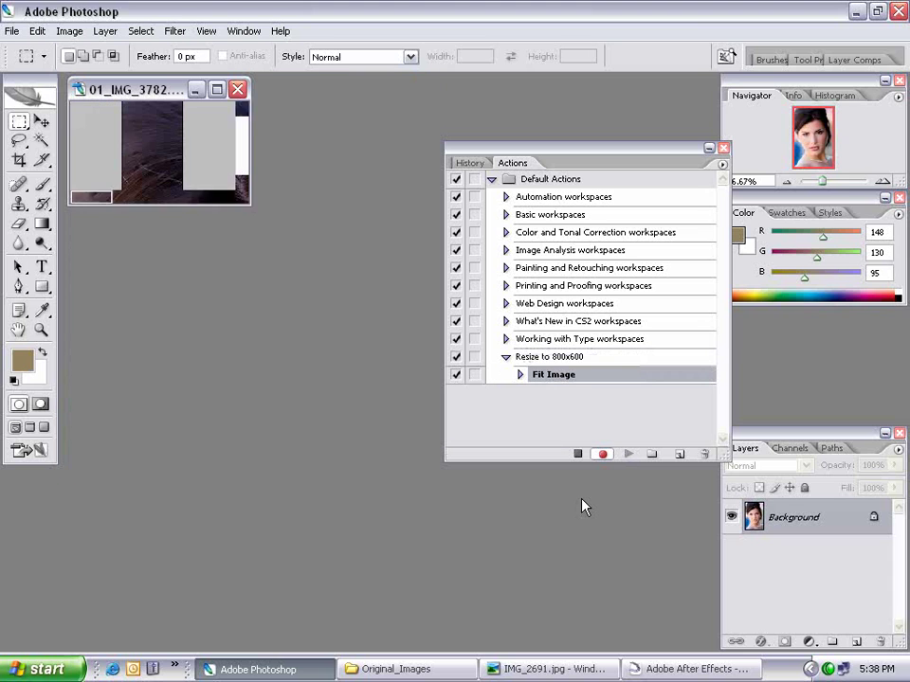
Enlarge the document window and examine the whole resized portrait at 100% magnification.
left_click_drag(243, 202, 393, 407)
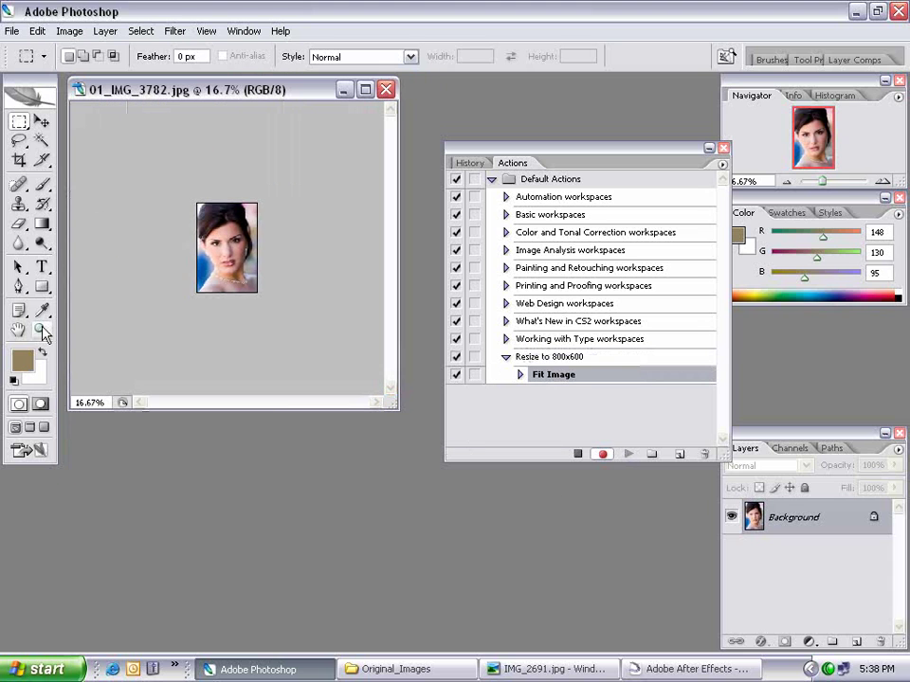
left_click(41, 330)
left_click(203, 250)
right_click(228, 244)
left_click(240, 270)
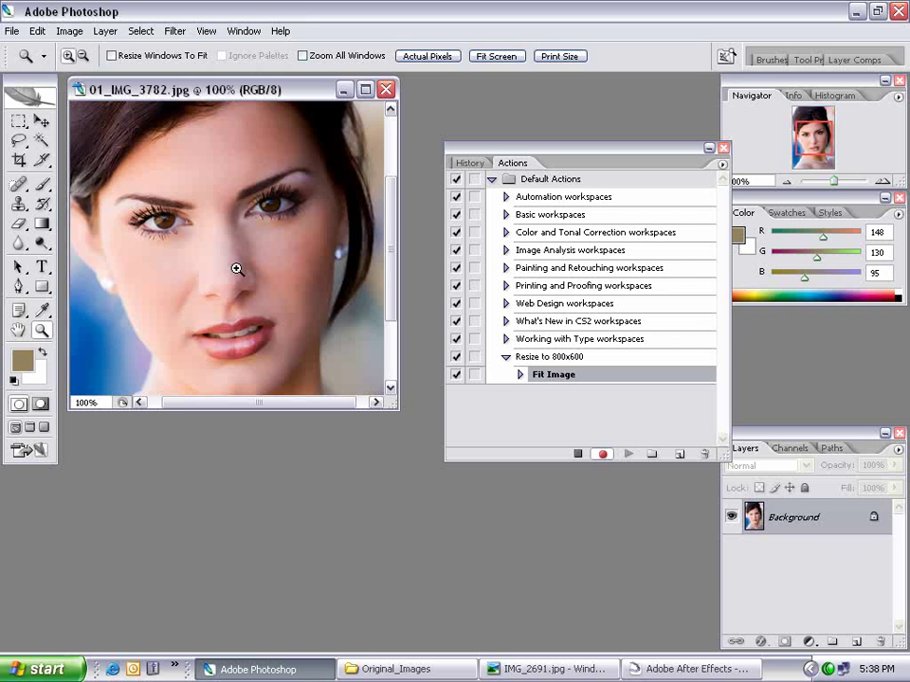
left_click_drag(396, 408, 578, 654)
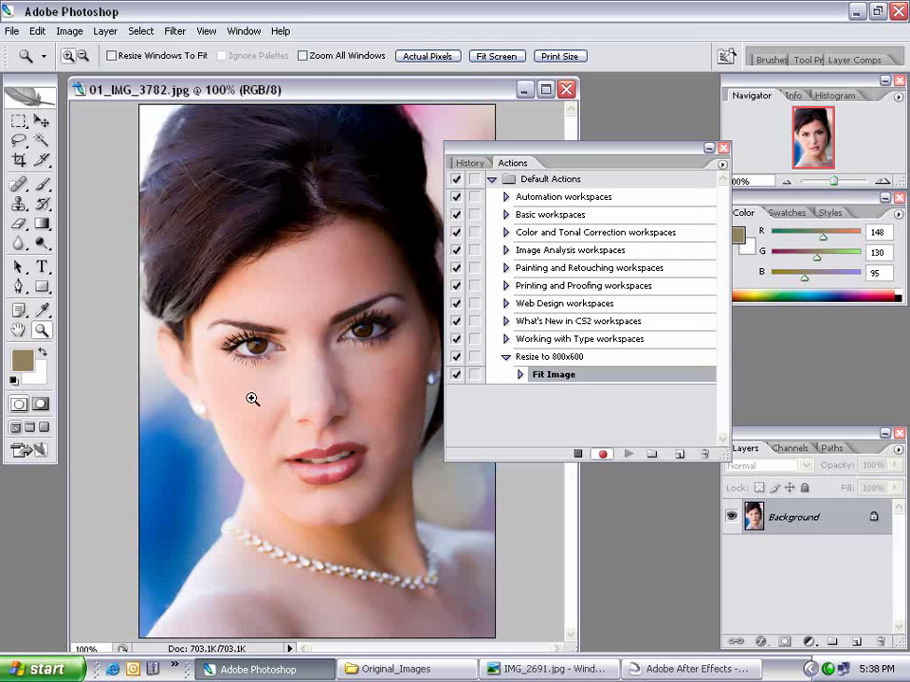
key("v")
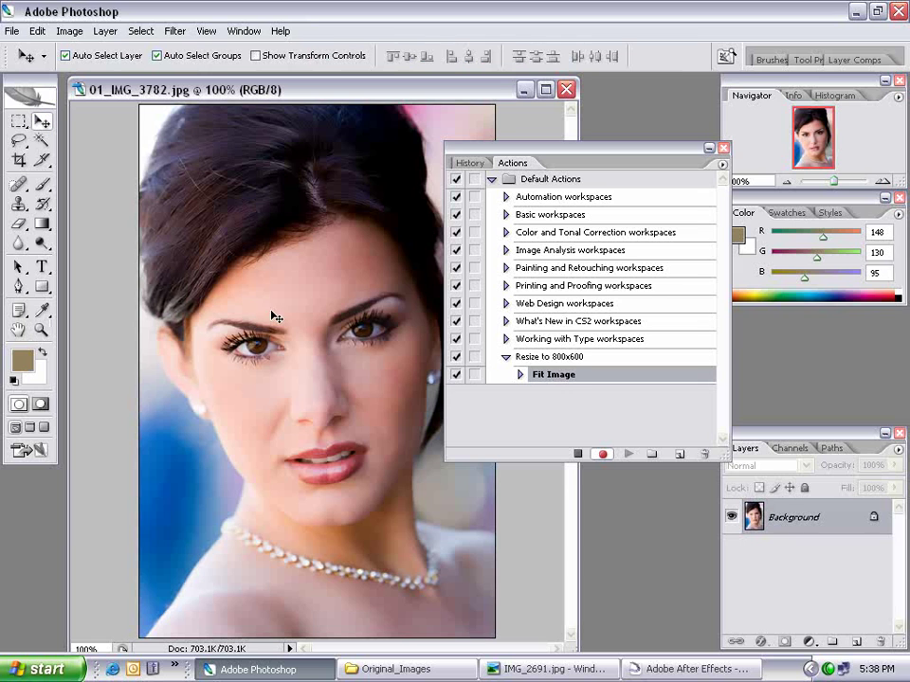
Stop recording the action and close 01_IMG_3782.jpg without saving the changes.
left_click(577, 454)
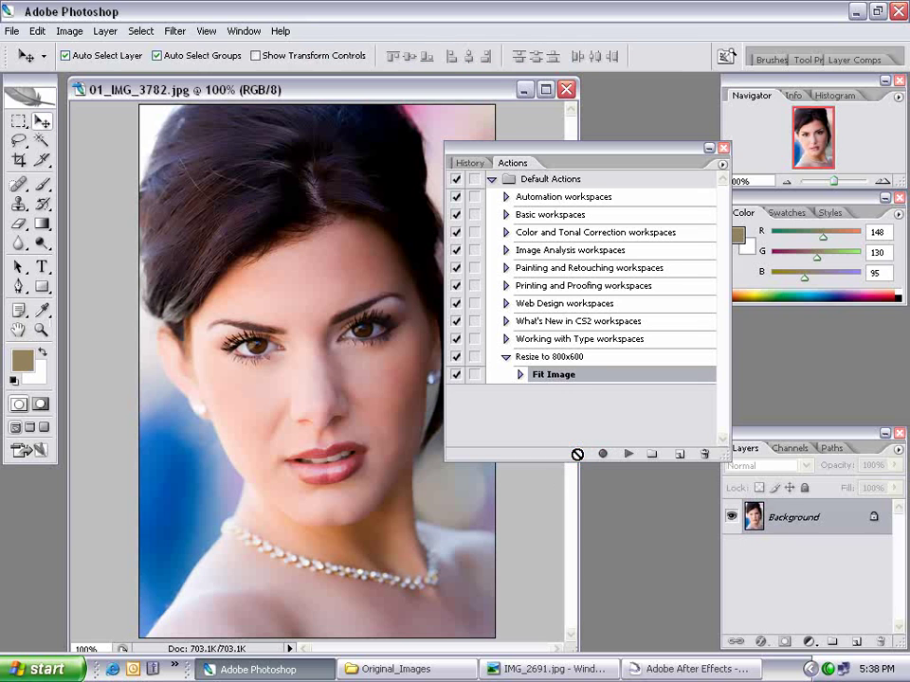
left_click(566, 89)
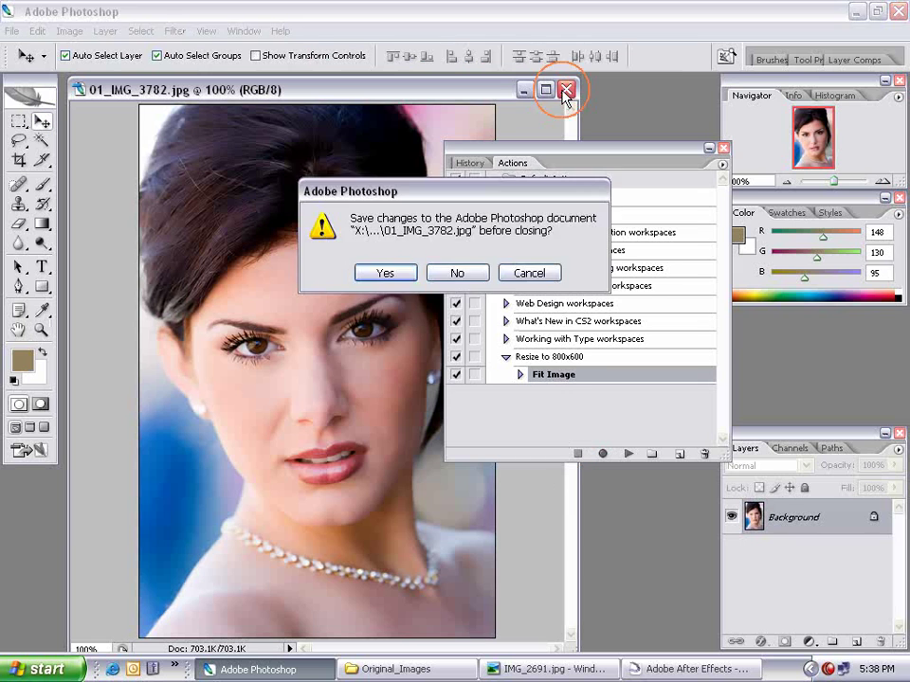
left_click(455, 274)
Select the "Resize to 800x600" action and open the Batch automation dialog for it.
left_click(537, 358)
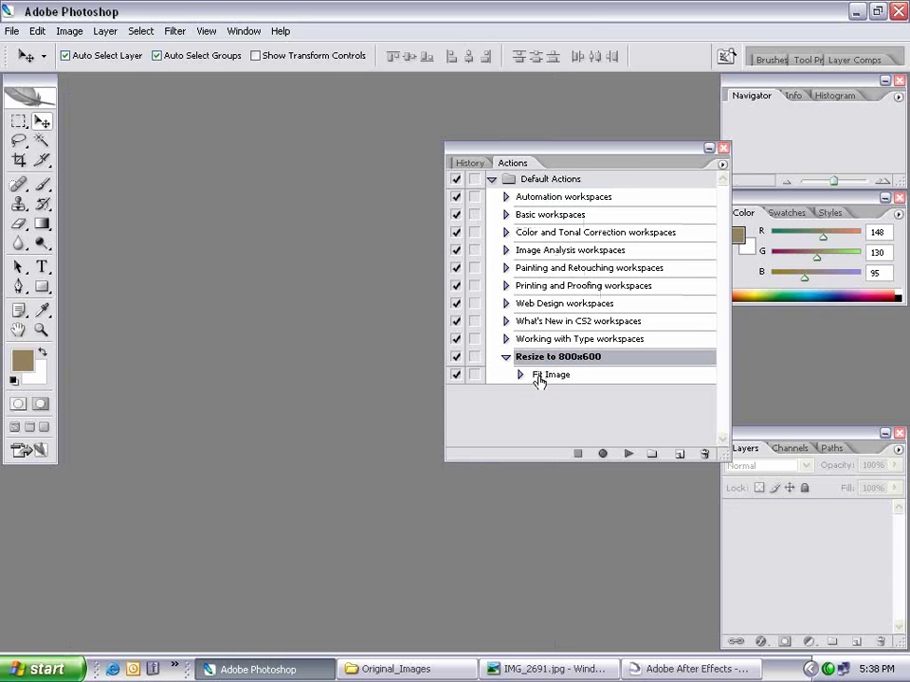
left_click(13, 31)
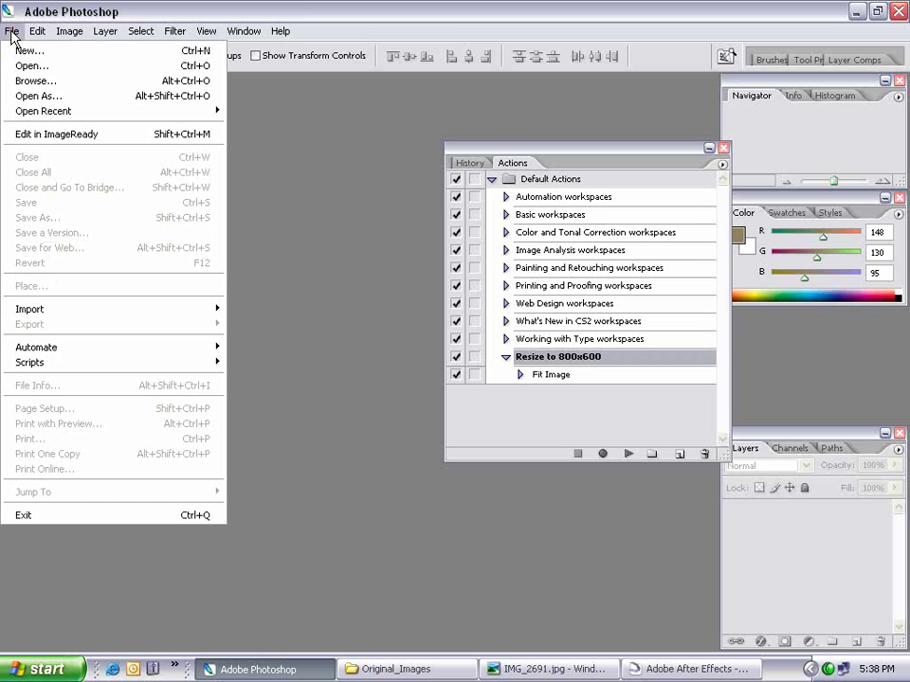
mouse_move(46, 349)
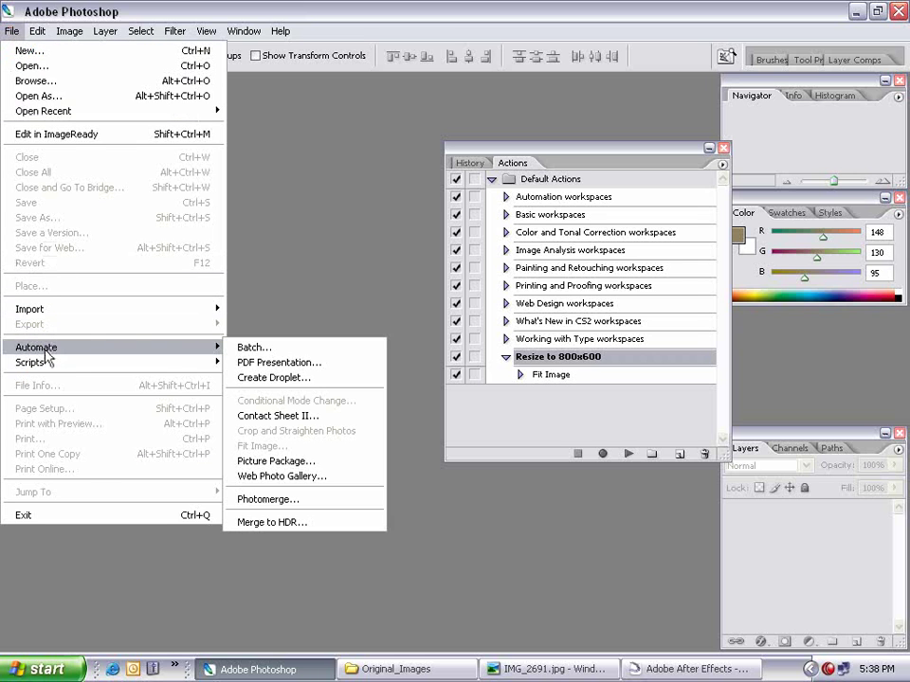
left_click(253, 347)
left_click_drag(549, 397, 242, 57)
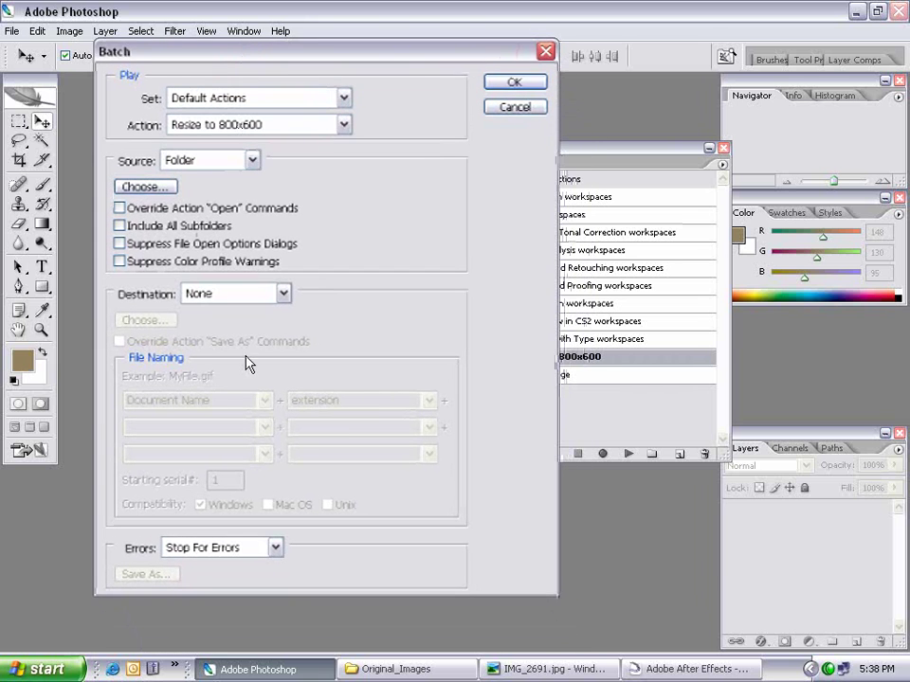
left_click_drag(316, 59, 140, 78)
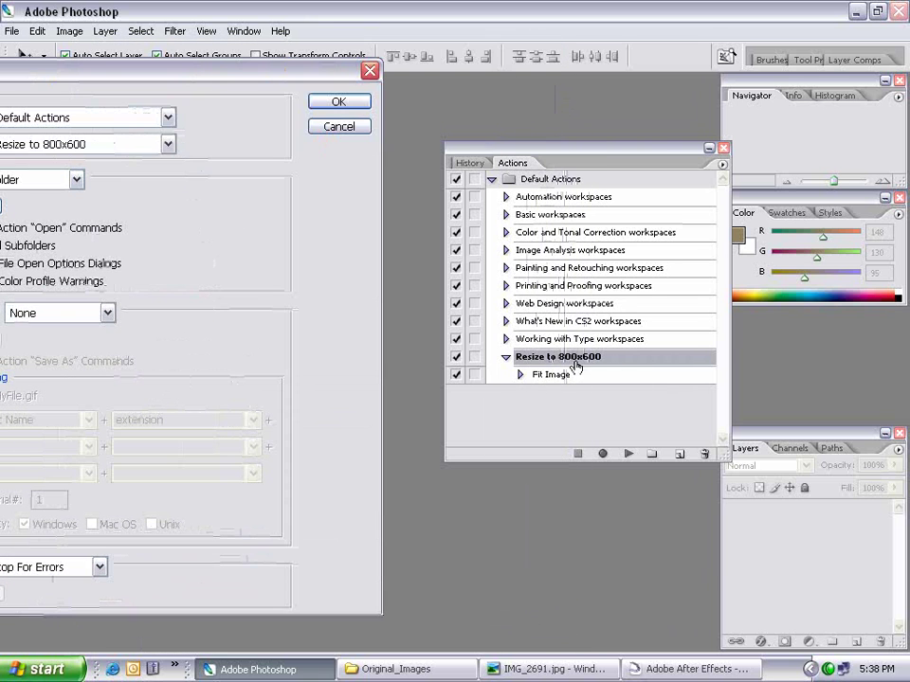
left_click_drag(197, 81, 416, 61)
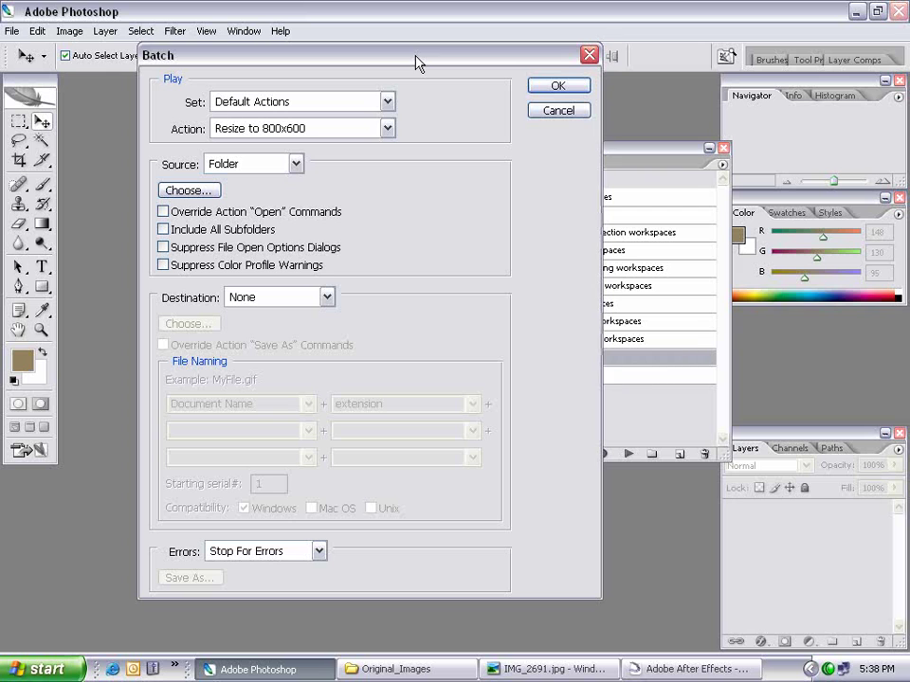
Set the batch to play the "Resize to 800x600" action from the Default Actions set.
left_click(226, 102)
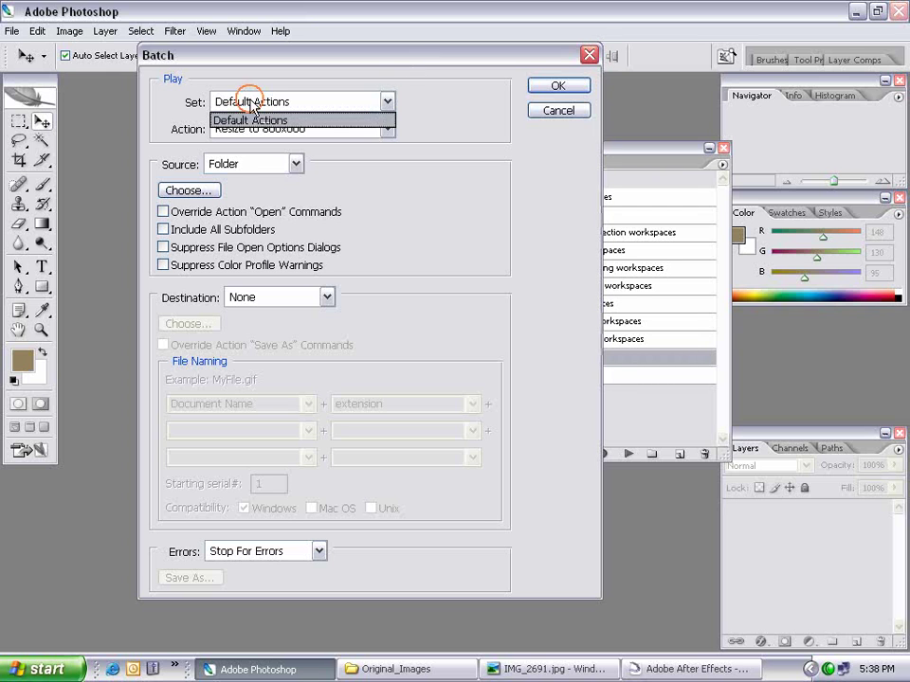
left_click(225, 120)
left_click_drag(379, 57, 308, 75)
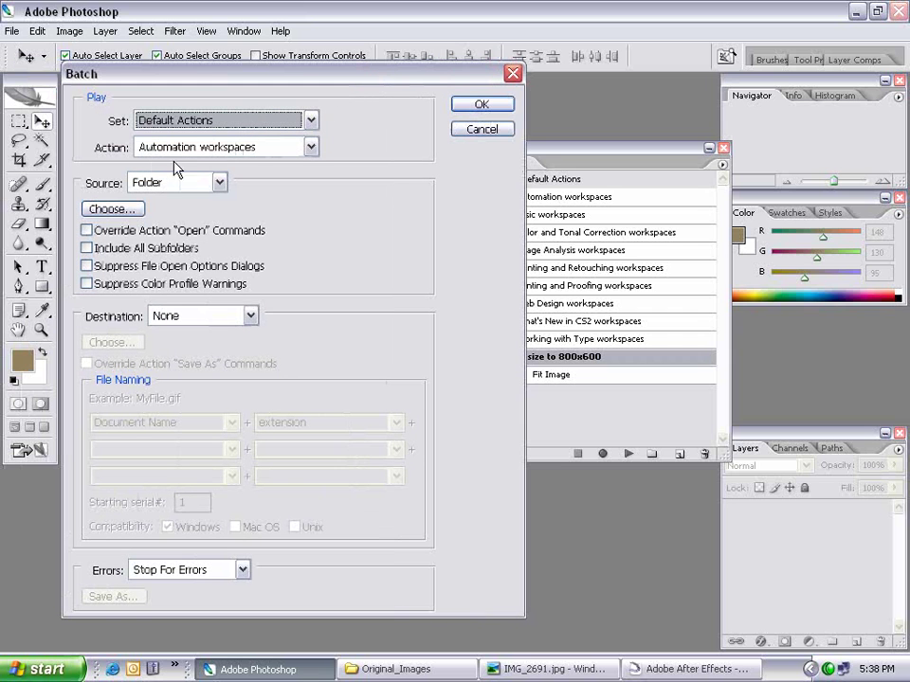
left_click(163, 150)
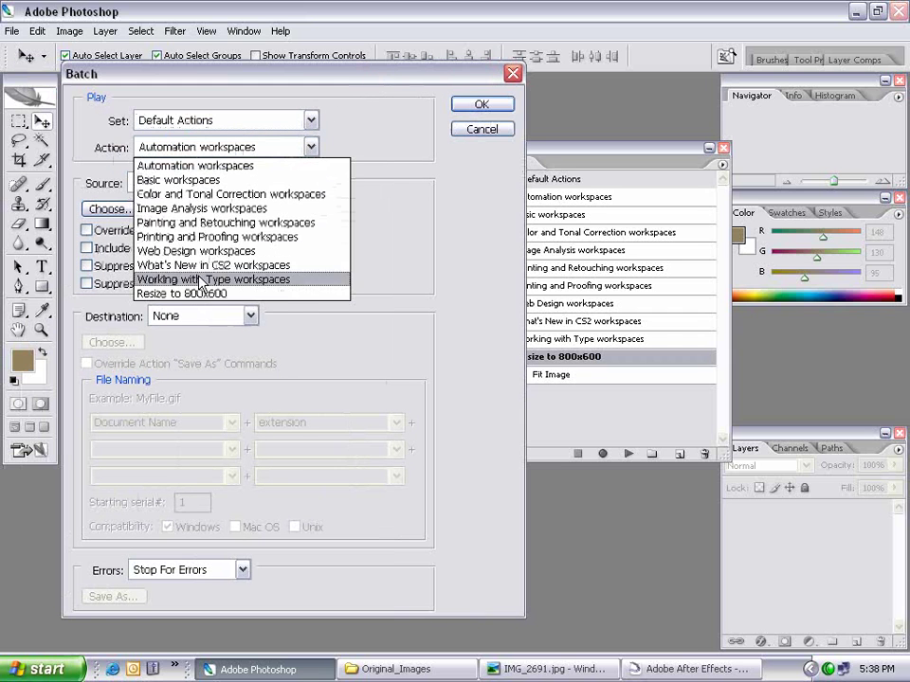
left_click(237, 298)
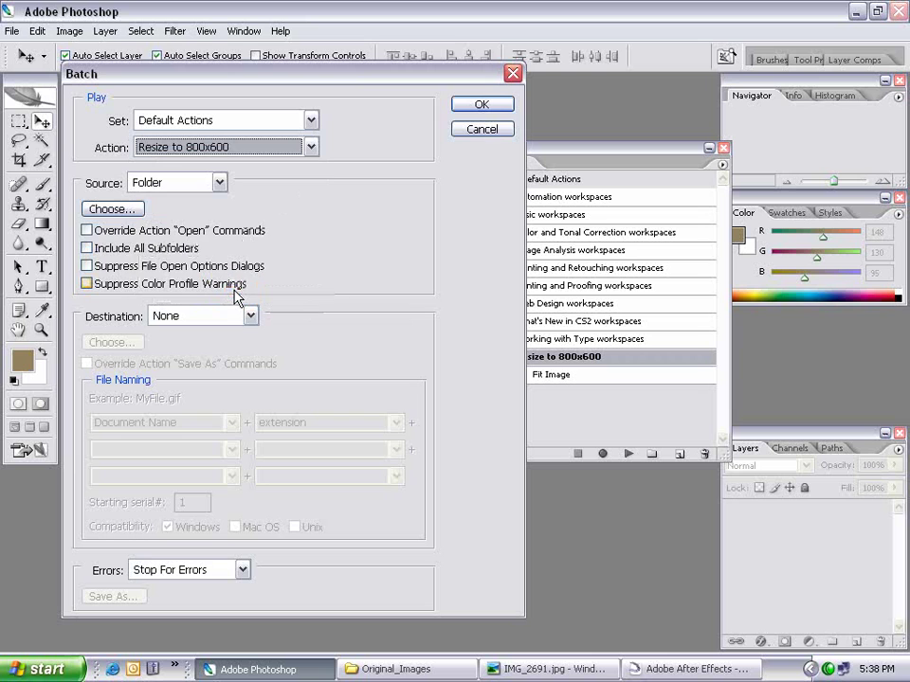
Use a folder as the batch source and choose the Original_Images folder inside SlideShows.
left_click(158, 183)
left_click(151, 200)
left_click(111, 208)
left_click(293, 262)
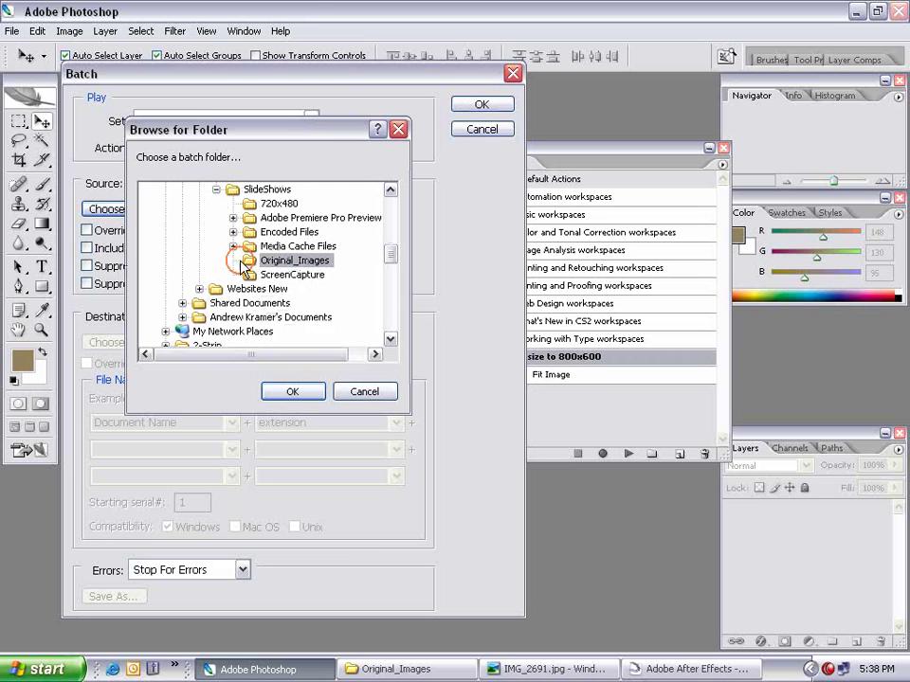
left_click(293, 391)
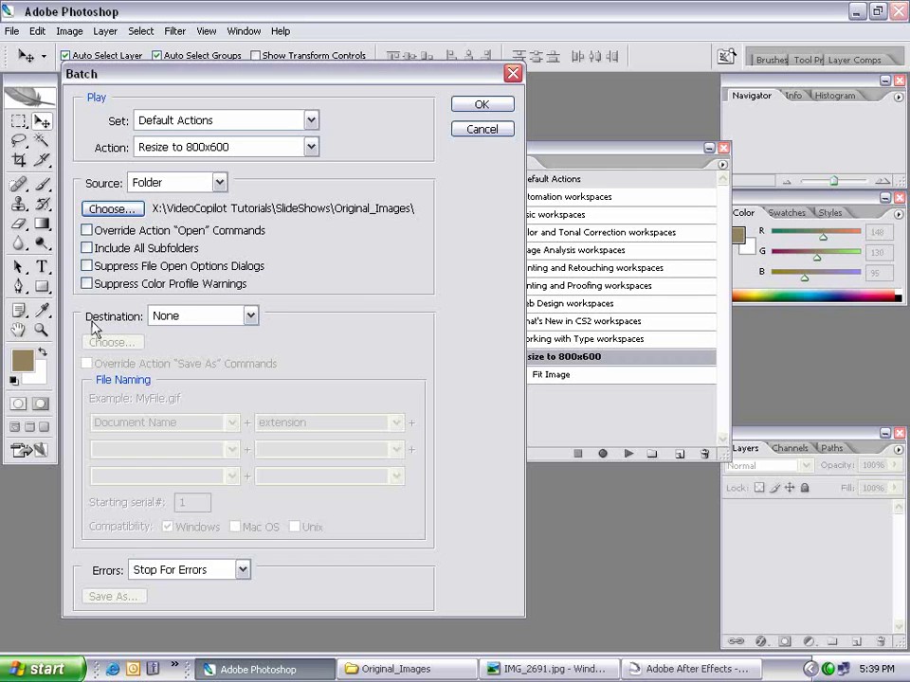
Set the batch destination to the 800x600 folder inside SlideShows and run the batch.
left_click(179, 317)
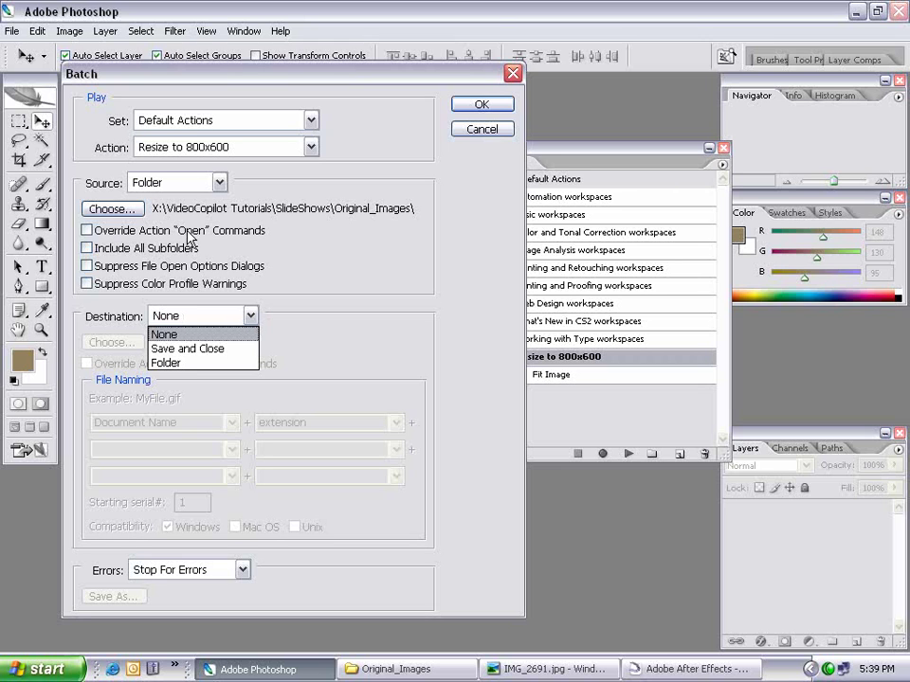
left_click(167, 363)
left_click(111, 342)
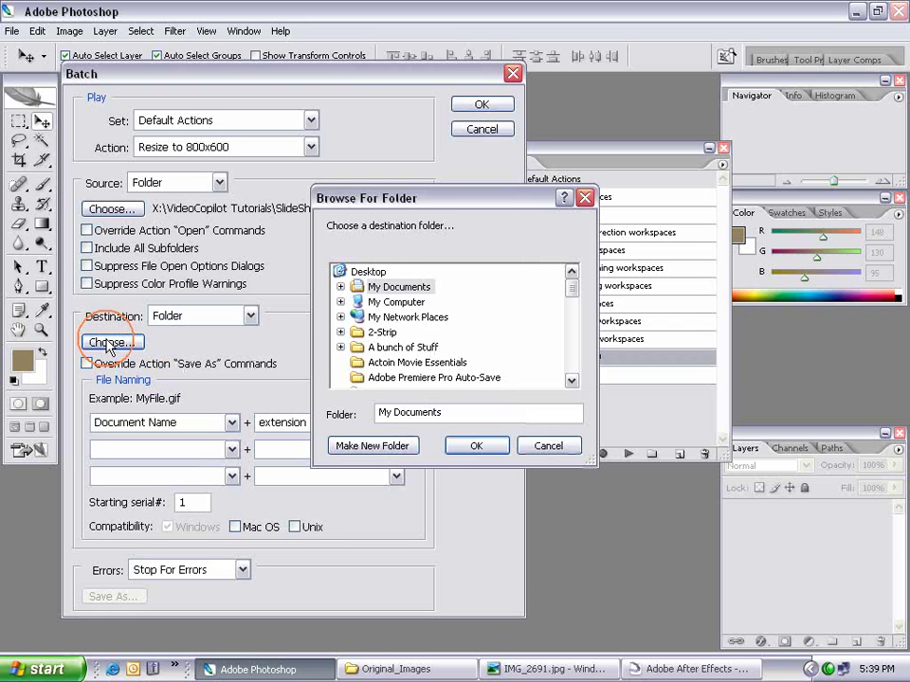
scroll(458, 294, "down", 5)
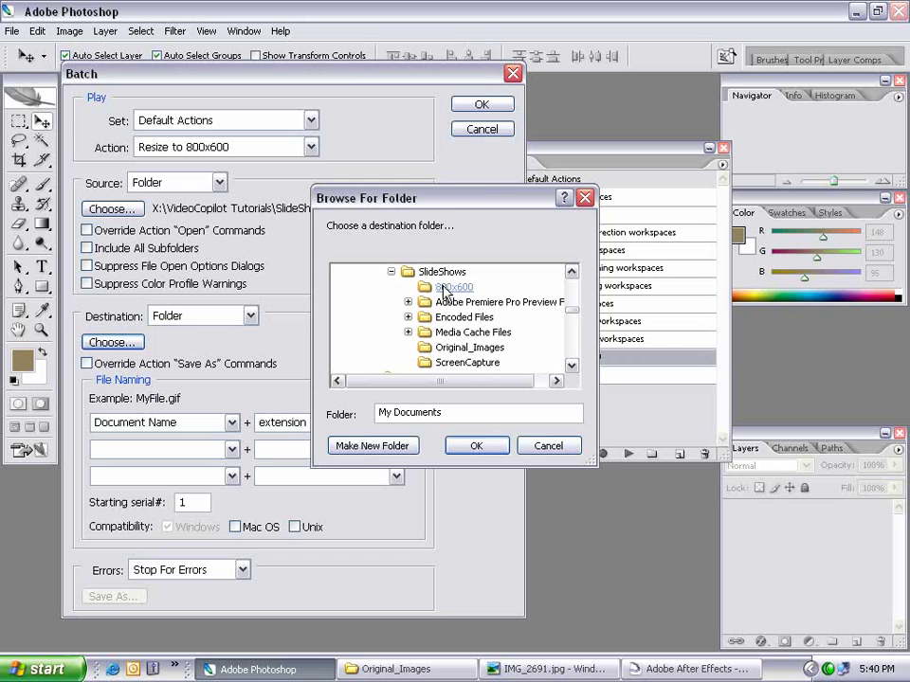
left_click(453, 288)
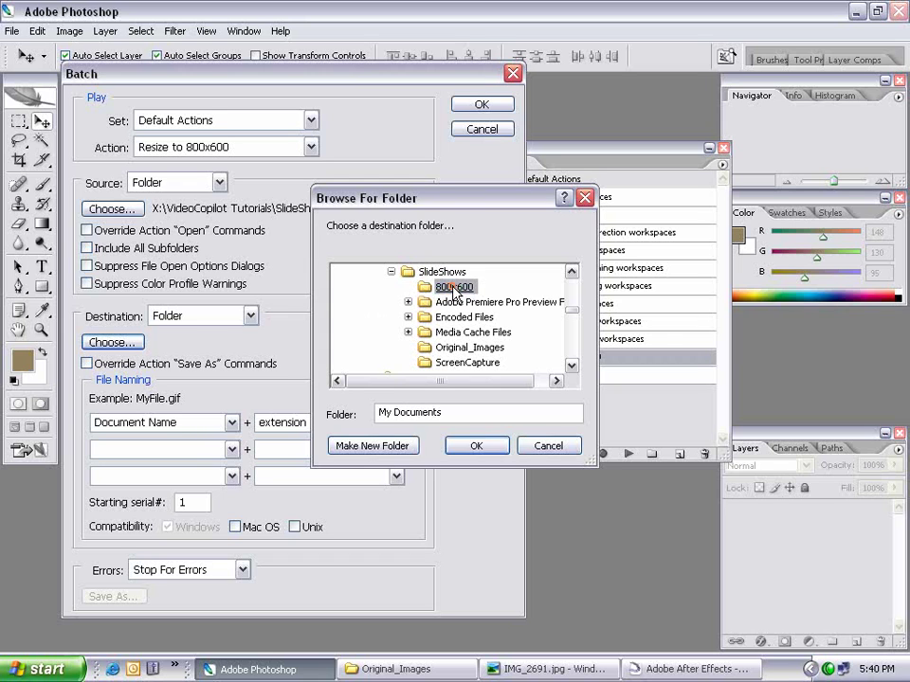
left_click(476, 445)
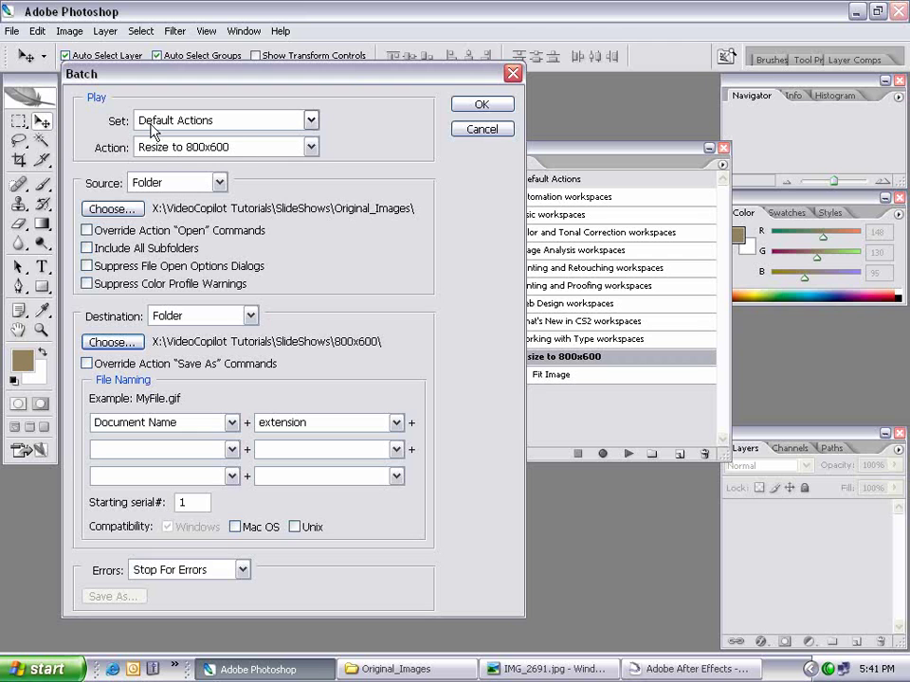
left_click(481, 106)
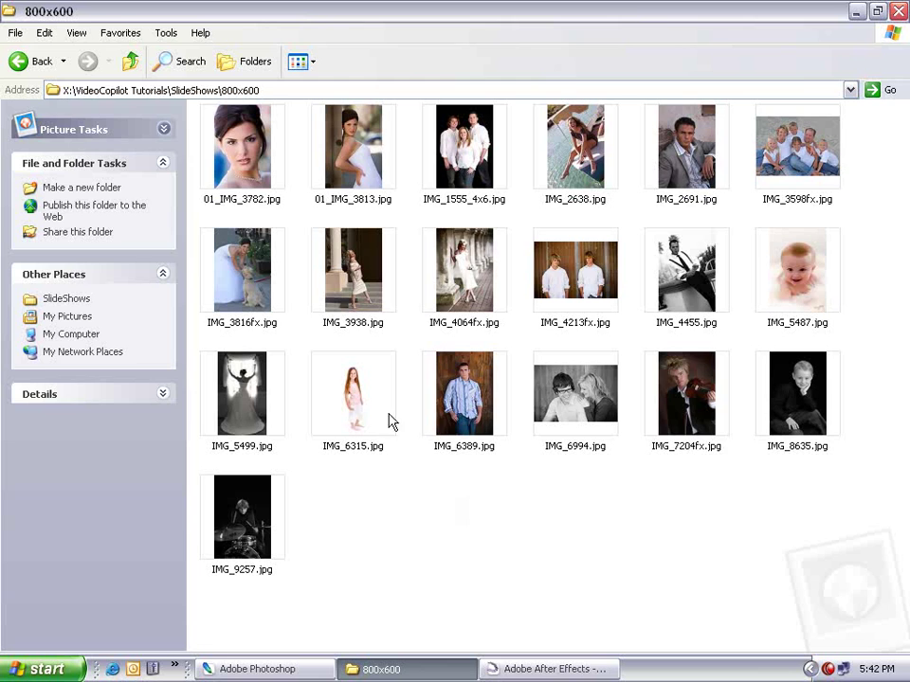
Open 01_IMG_3782.jpg from the 800x600 folder and page through the resized photos up to IMG_3598fx.jpg.
double_click(253, 202)
key("Right")
key("Right")
key("Right")
key("Right")
key("Right")
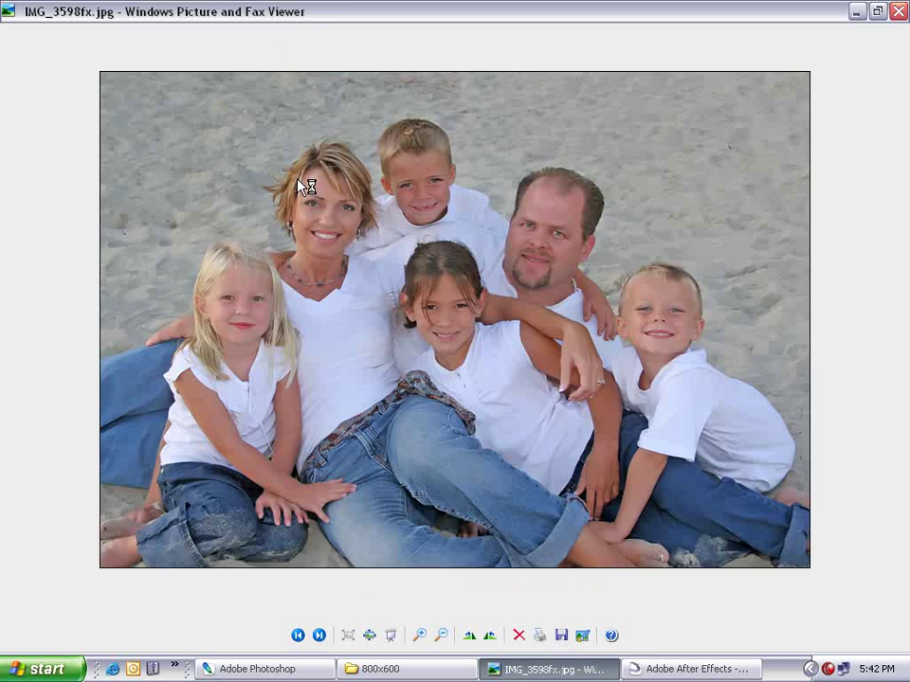
left_click(898, 12)
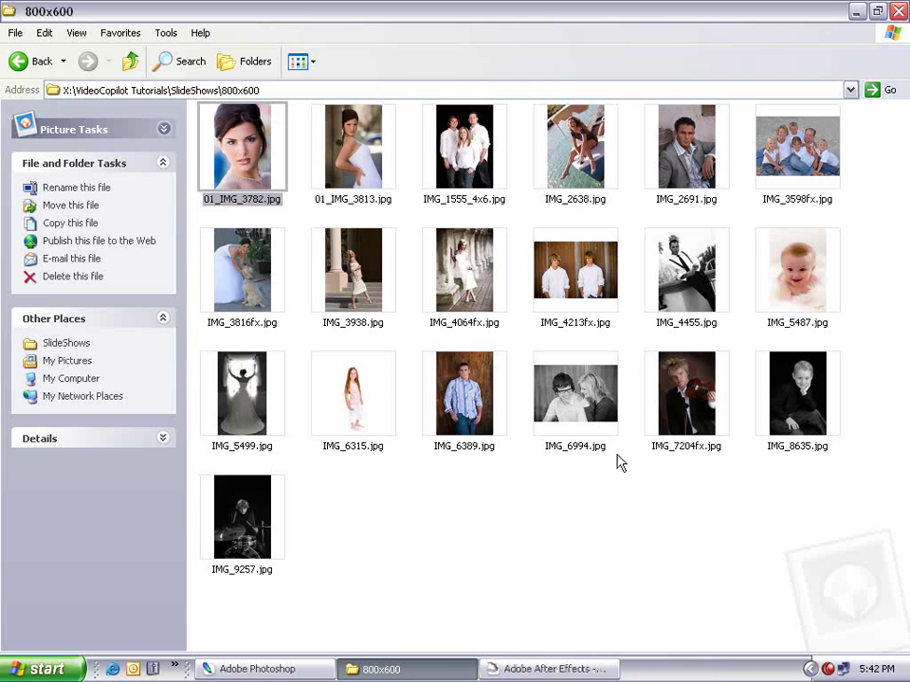
Go up to the SlideShows folder and import its 800x600 folder into the After Effects project.
left_click(402, 427)
key("BackSpace")
double_click(536, 18)
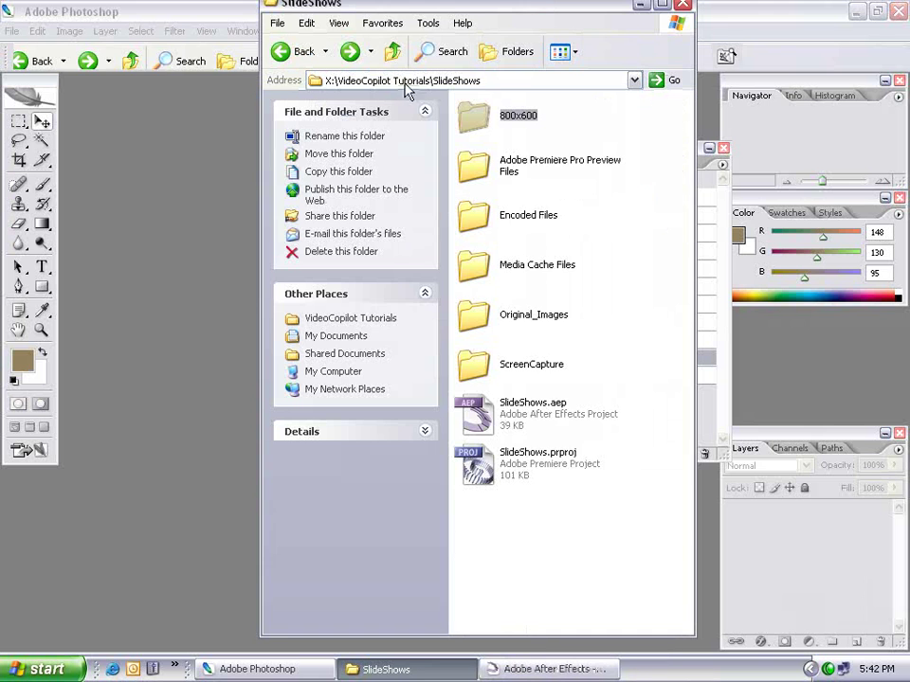
left_click(542, 669)
left_click(444, 668)
left_click_drag(488, 120, 103, 265)
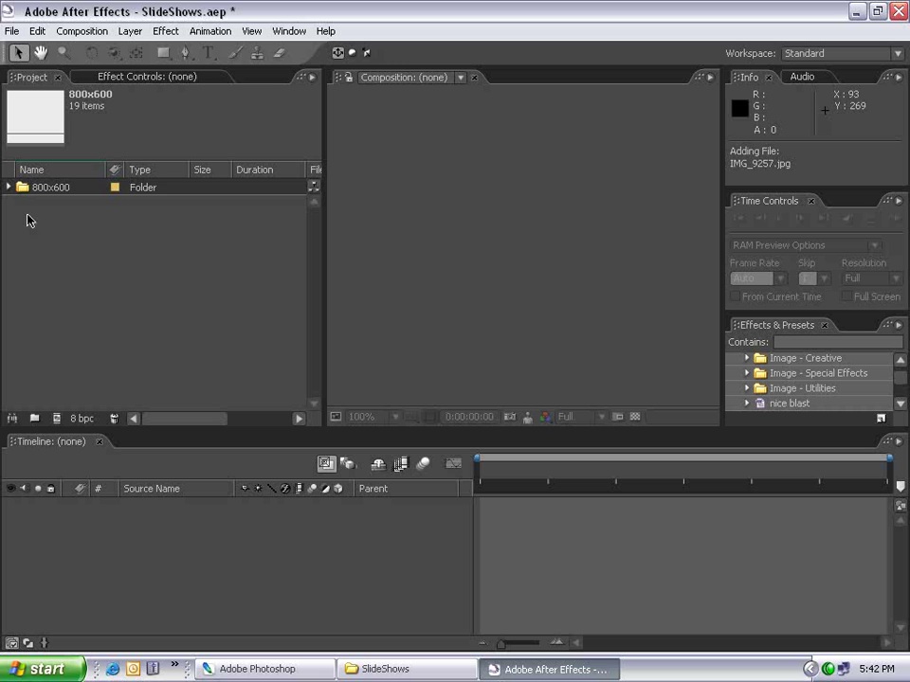
Select all images from 01_IMG_3782.jpg to IMG_9257.jpg in the 800x600 folder and start a new composition from them.
left_click(8, 187)
left_click(74, 204)
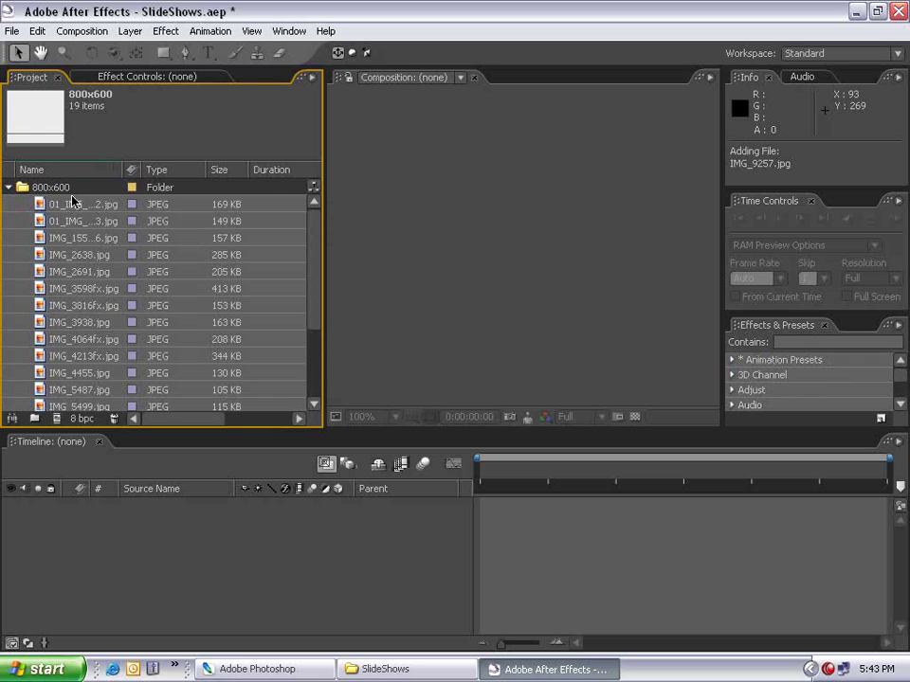
left_click(73, 204)
left_click_drag(319, 219, 256, 349)
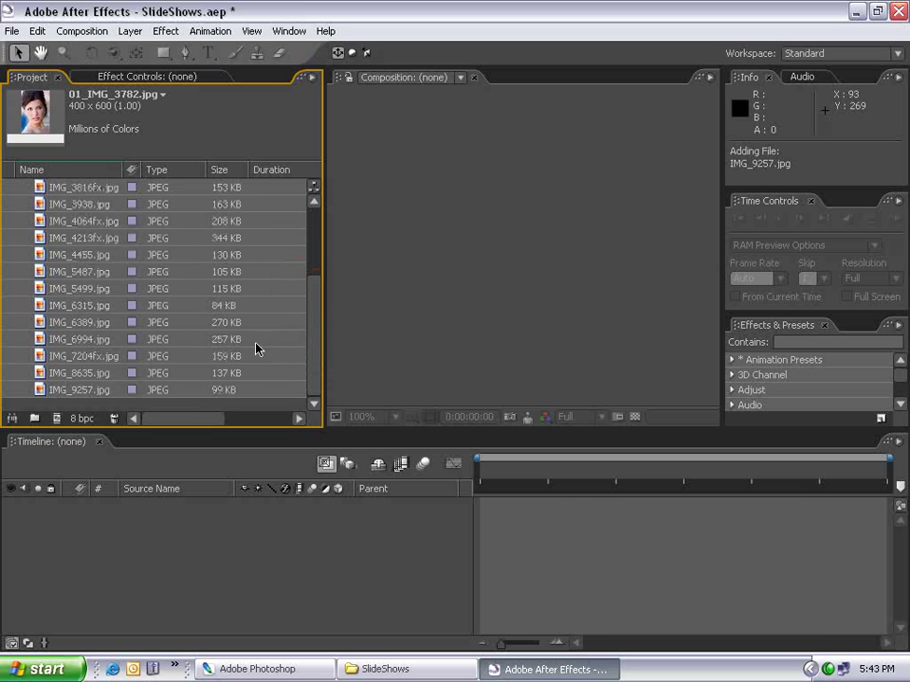
left_click(70, 392)
left_click_drag(66, 398, 56, 425)
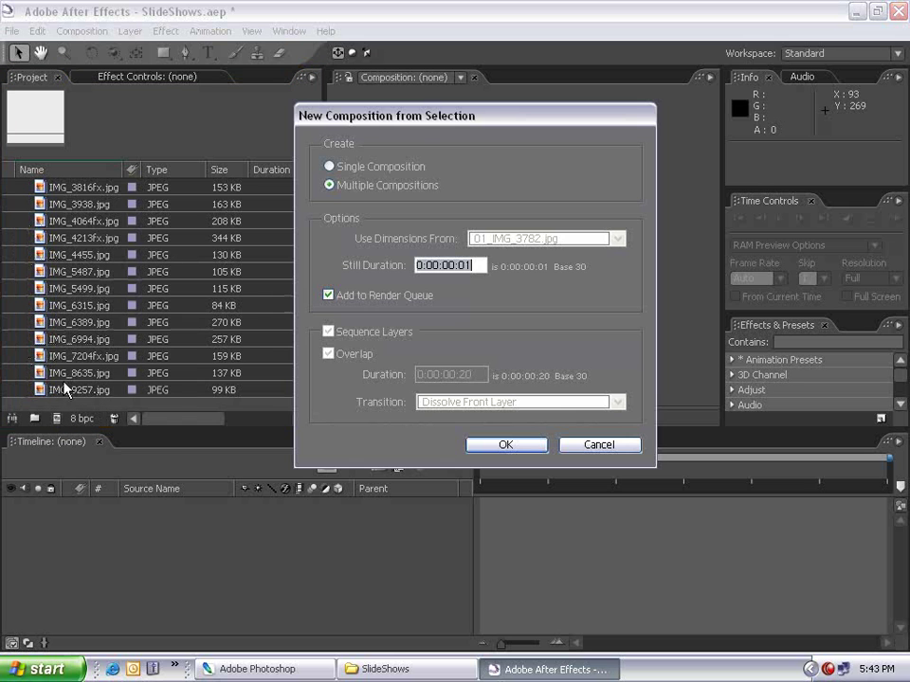
Create a single composition using 01_IMG_3782.jpg's dimensions, a 0:00:04:00 still duration and sequenced overlapping layers, without adding it to the render queue.
left_click_drag(386, 114, 332, 117)
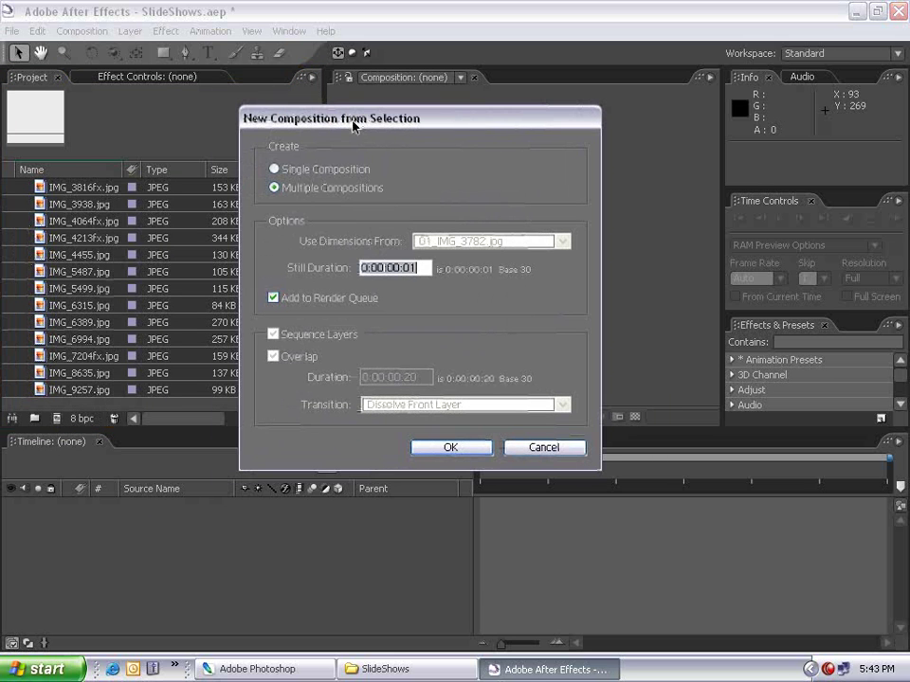
left_click(276, 169)
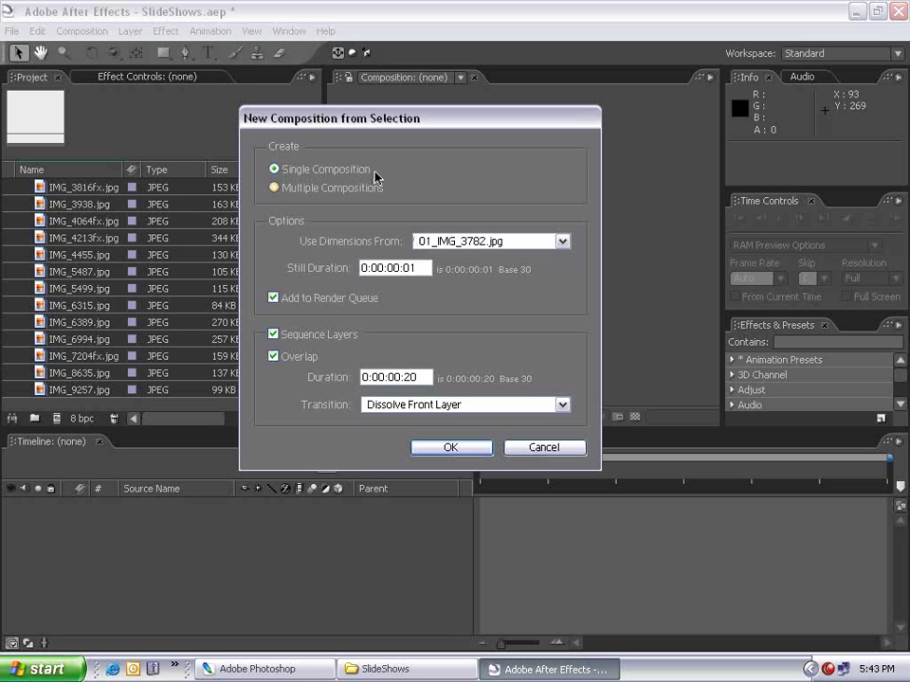
left_click(444, 241)
left_click(449, 257)
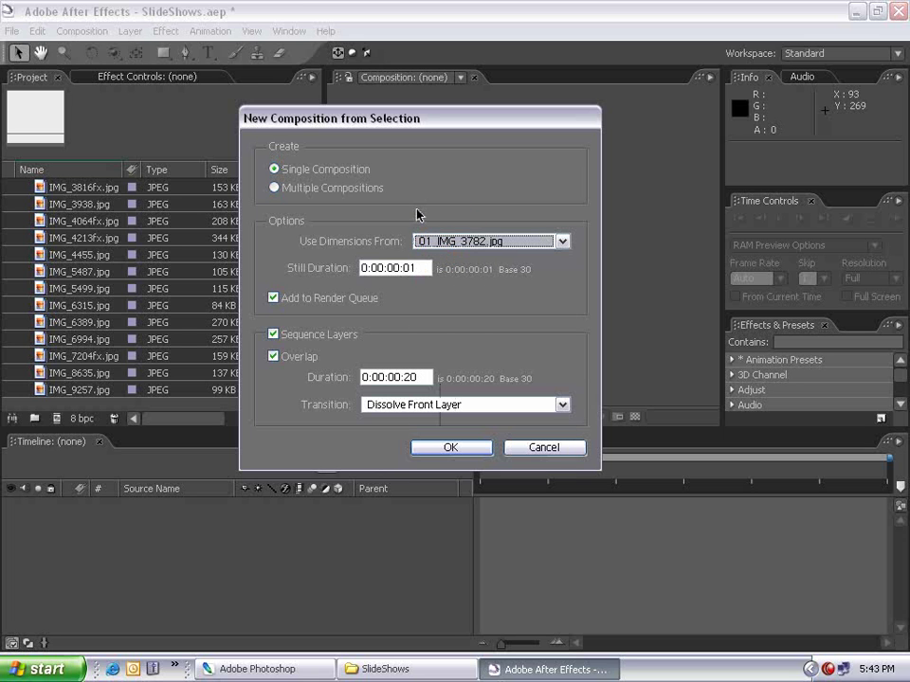
left_click_drag(418, 269, 406, 268)
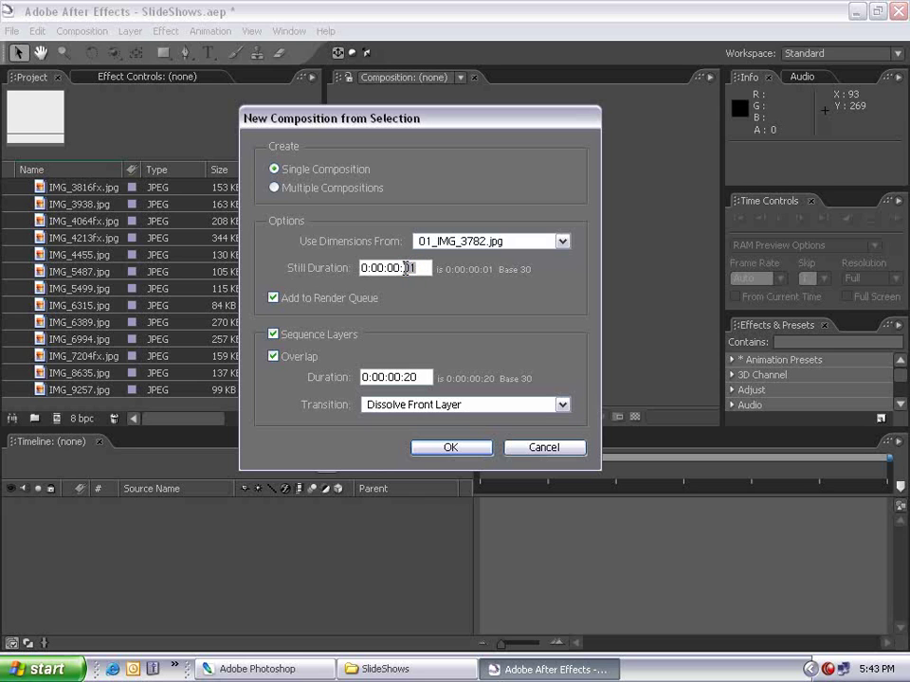
type("00")
left_click(273, 297)
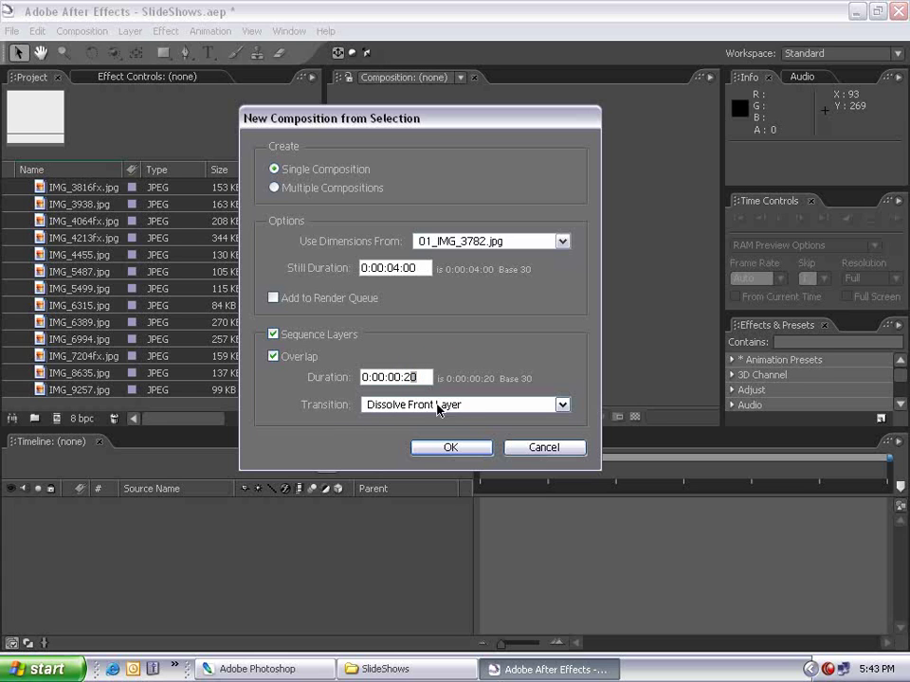
left_click(450, 448)
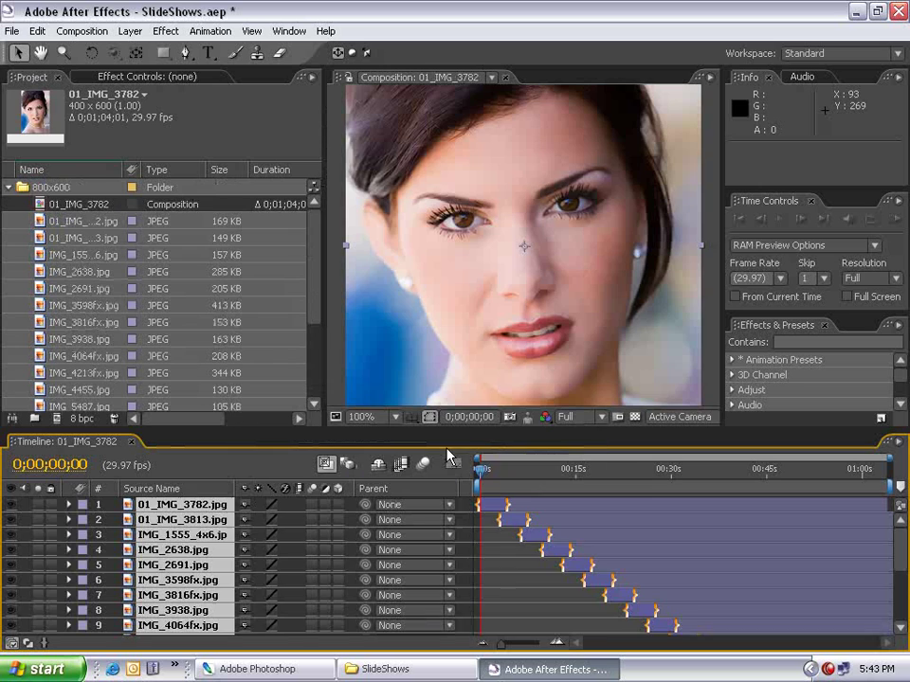
View the composition at 50% and scrub from the start to 0;00;16;27 to examine the photo dissolves.
left_click(508, 477)
scroll(466, 299, "down", 2)
left_click_drag(507, 478, 588, 490)
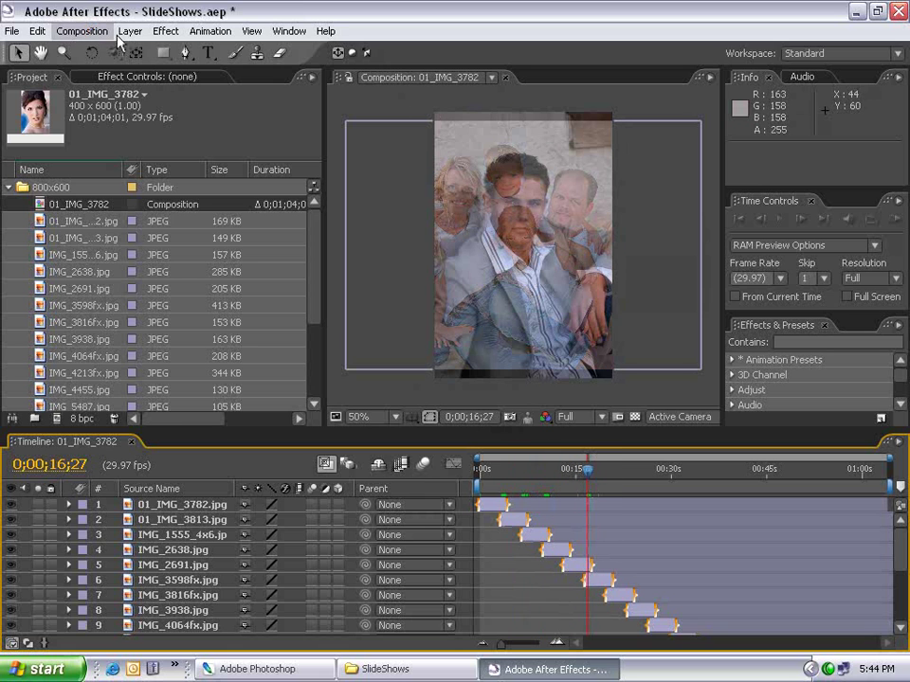
Change the 01_IMG_3782 composition settings to the NTSC DV preset.
left_click(95, 30)
left_click(93, 71)
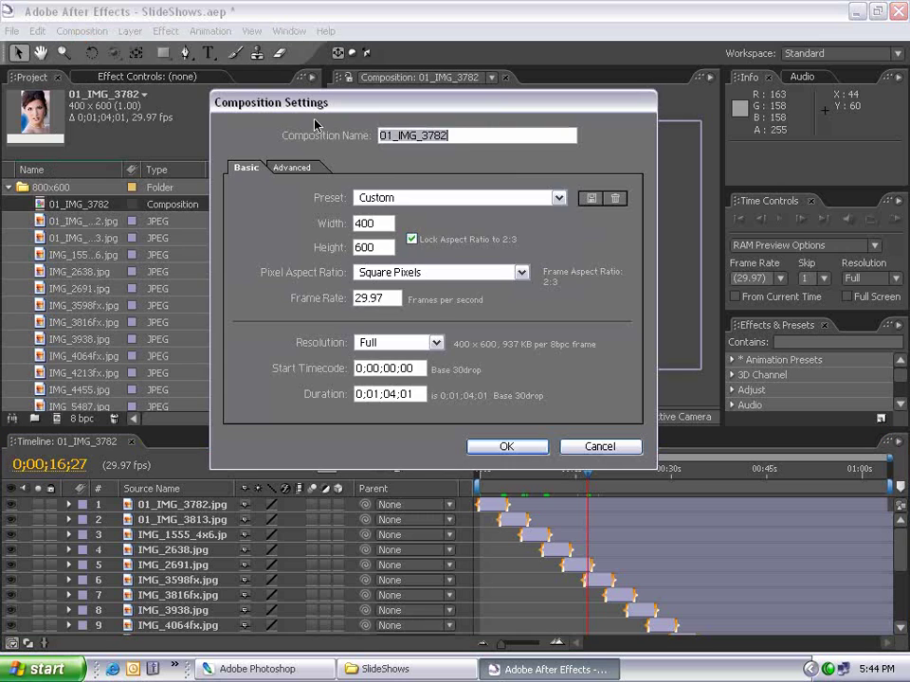
left_click(410, 198)
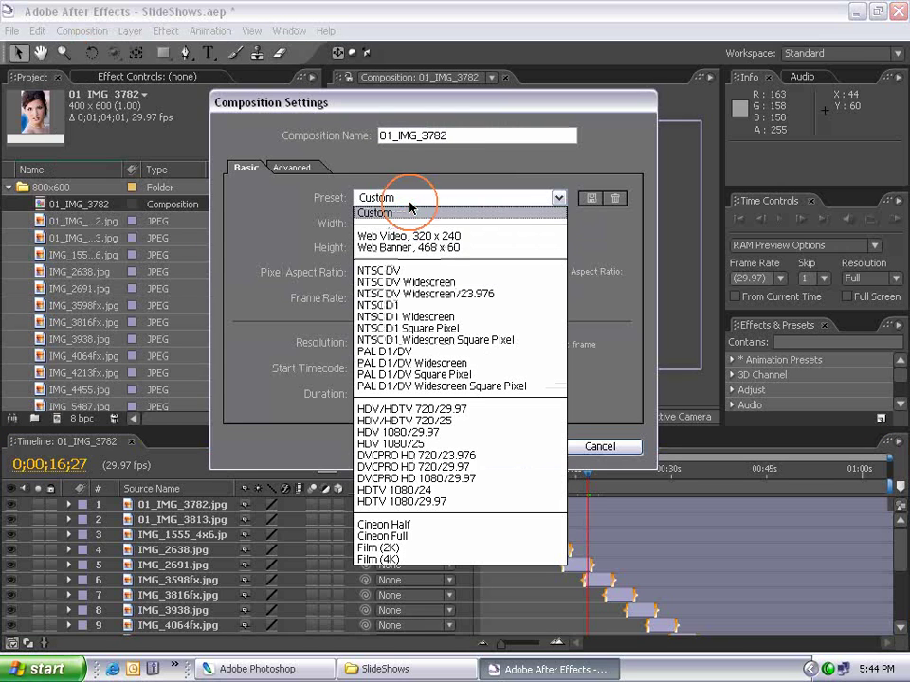
left_click(375, 272)
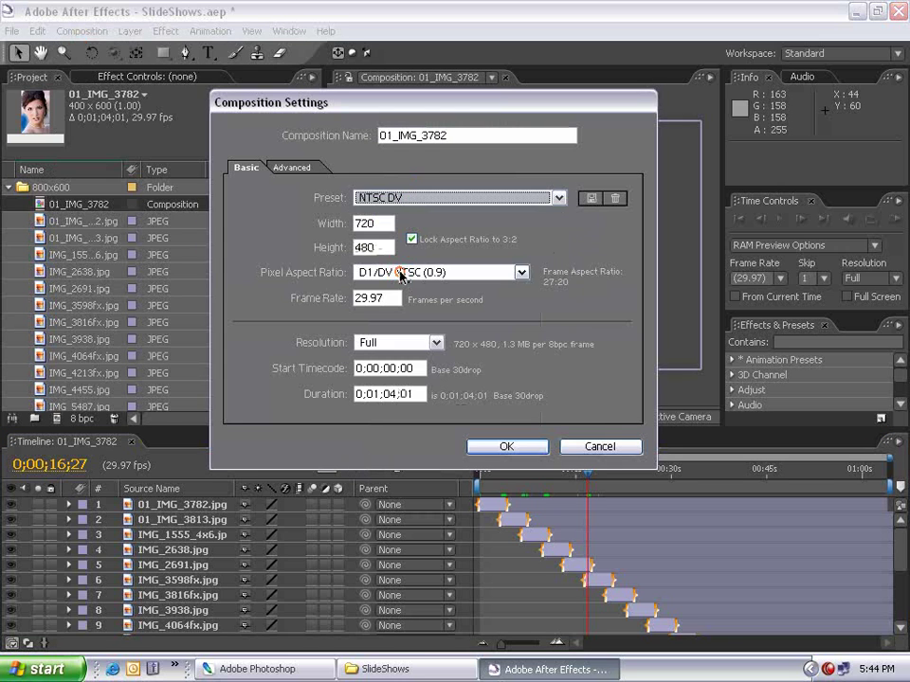
left_click(500, 451)
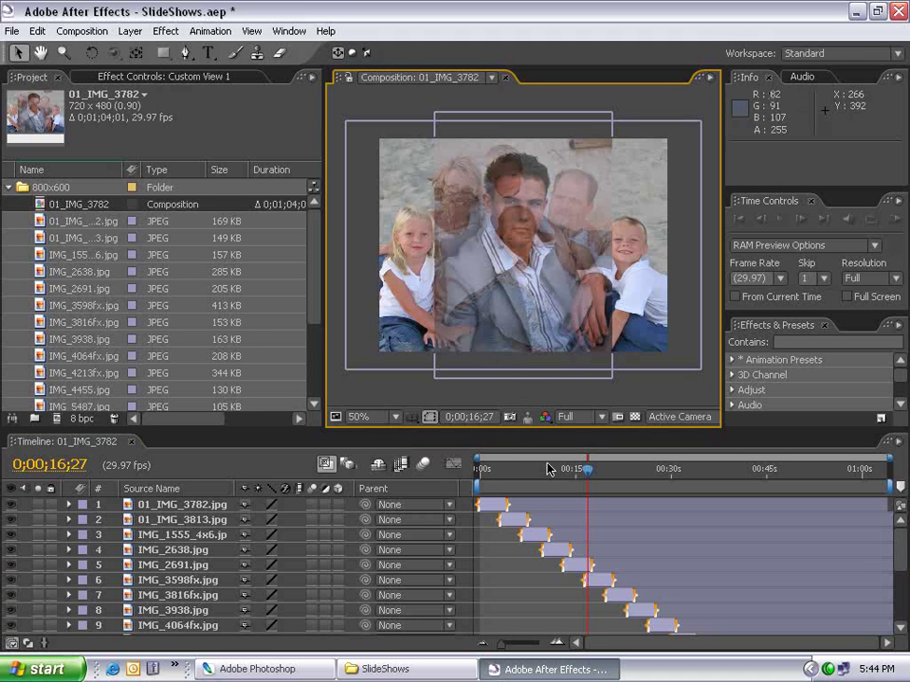
Enlarge the timeline area and delete the 01_IMG_3782 composition from the project.
left_click_drag(500, 474, 473, 501)
left_click_drag(285, 430, 285, 353)
left_click(52, 205)
key("Delete")
left_click(565, 390)
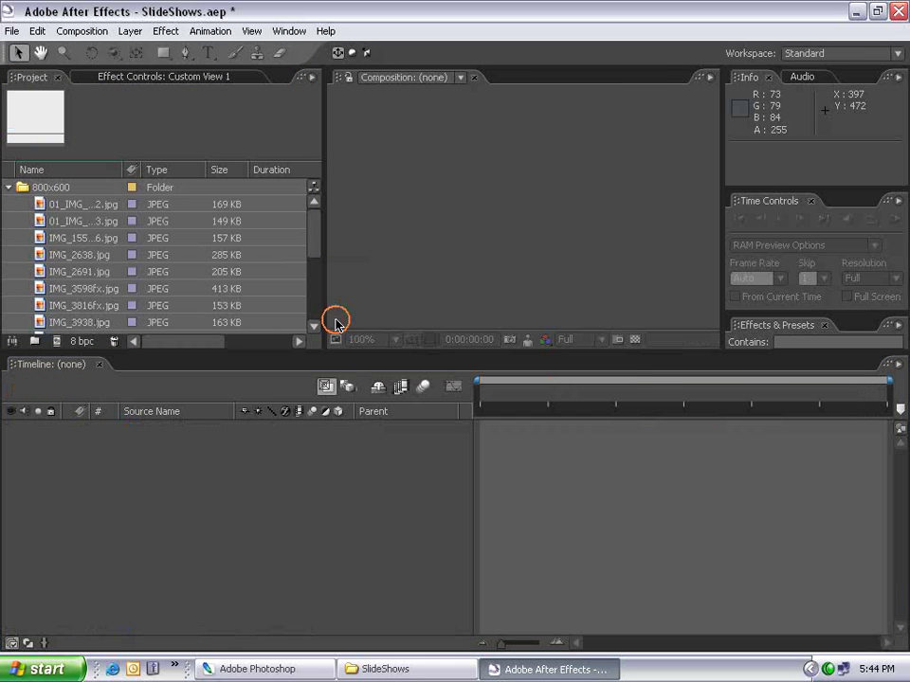
Create a new composition with the NTSC DV preset and a duration of 0;00;04;00.
left_click(547, 489)
left_click(76, 31)
left_click(98, 50)
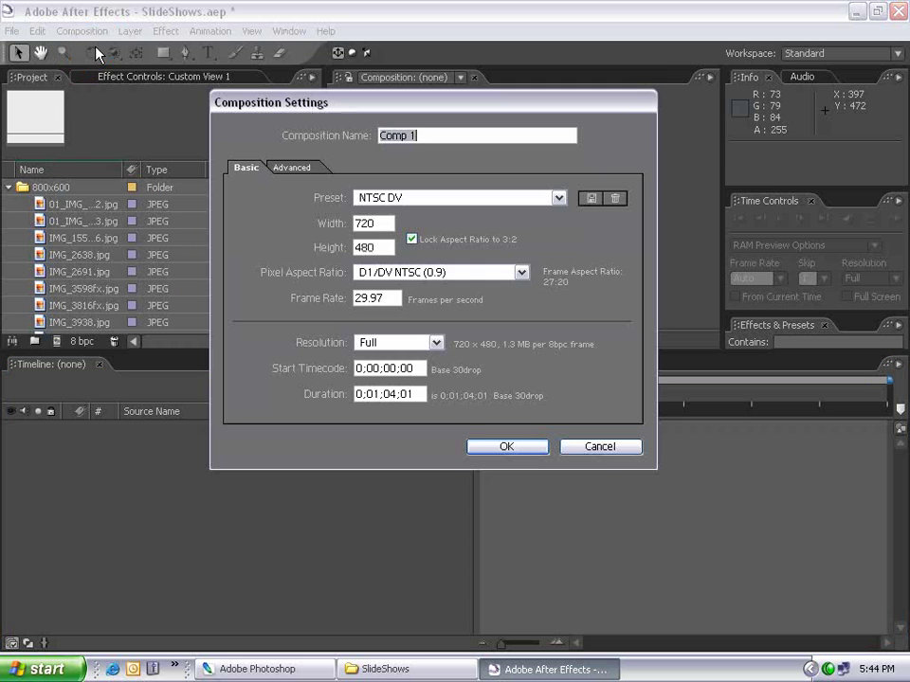
left_click(386, 197)
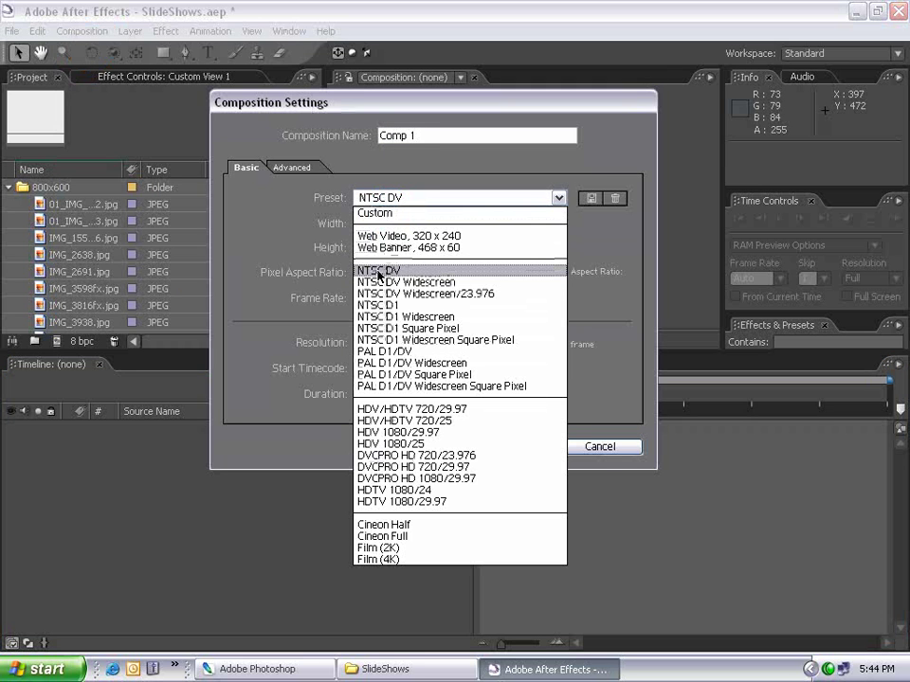
left_click(375, 270)
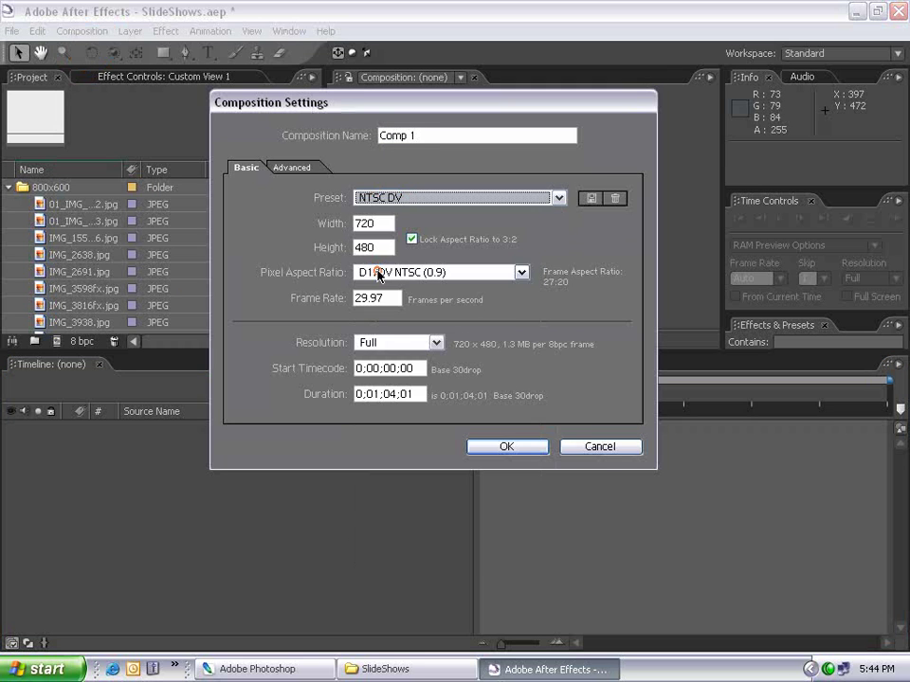
left_click(368, 394)
key("Delete")
type("0")
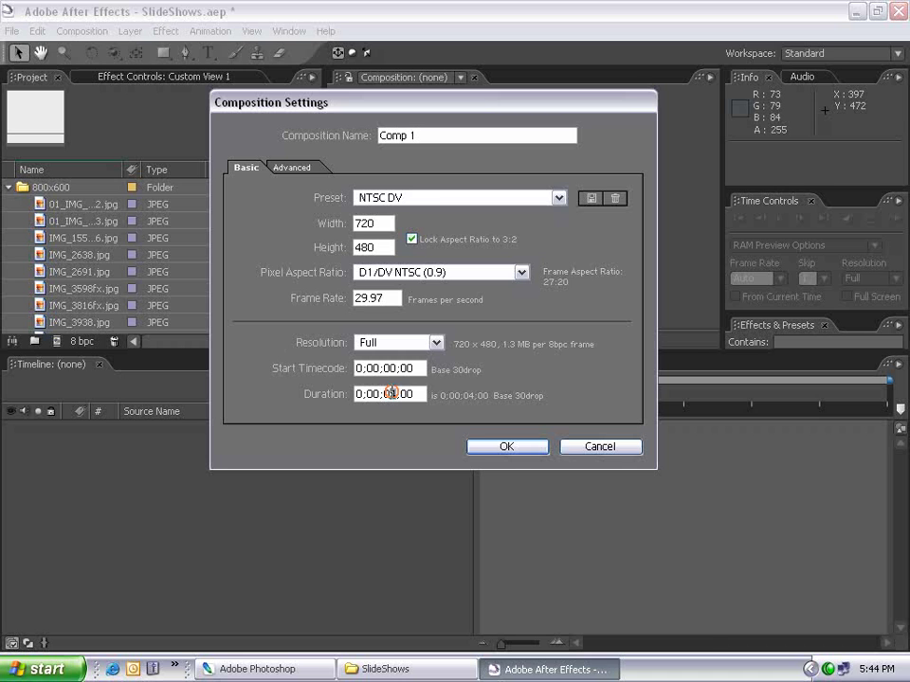
left_click(507, 447)
Add all photos of the 800x600 folder as layers to the empty Comp 1 timeline.
left_click_drag(492, 398, 390, 402)
left_click_drag(321, 309, 319, 228)
left_click_drag(204, 350, 243, 535)
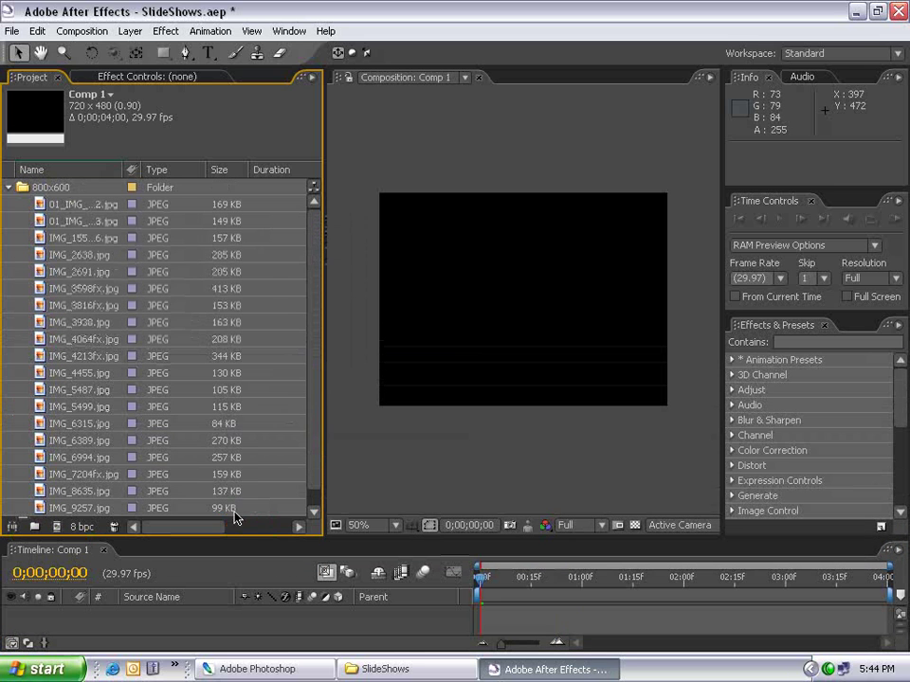
left_click(81, 203)
left_click_drag(316, 228, 315, 300)
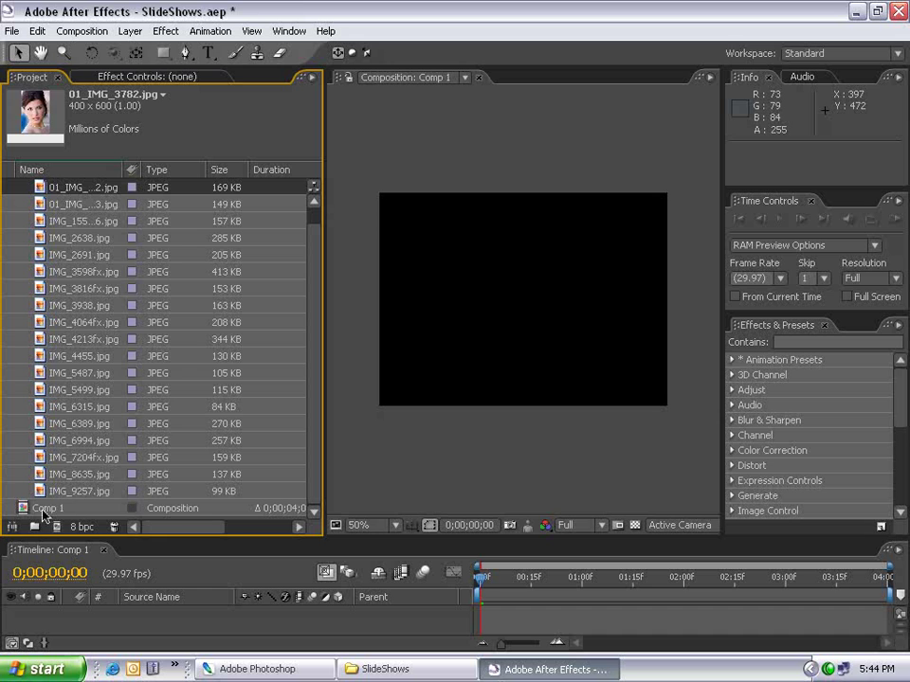
key("ctrl+shift+a")
left_click_drag(327, 537, 327, 431)
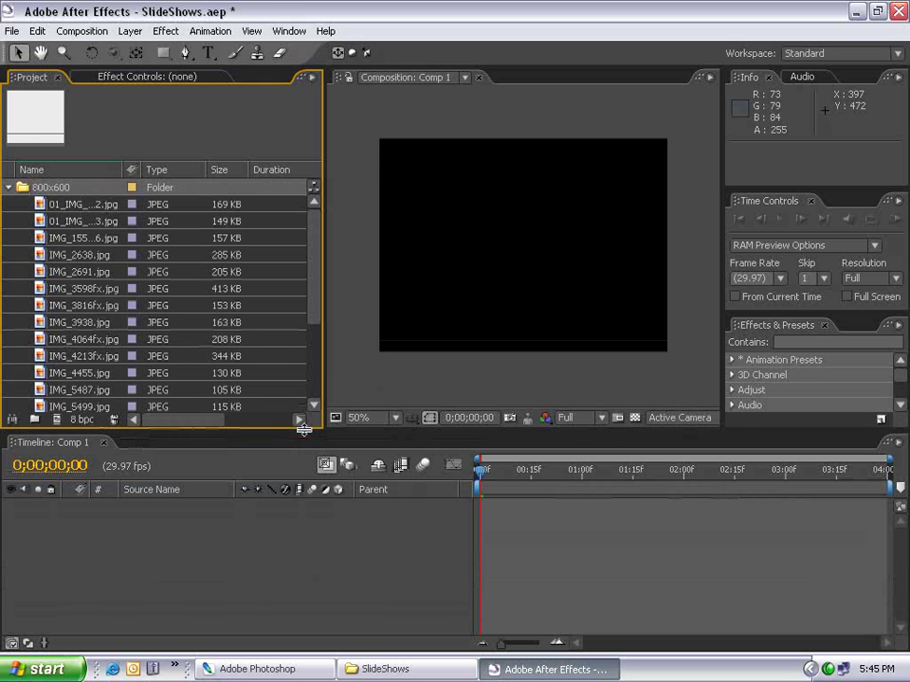
left_click_drag(52, 187, 500, 527)
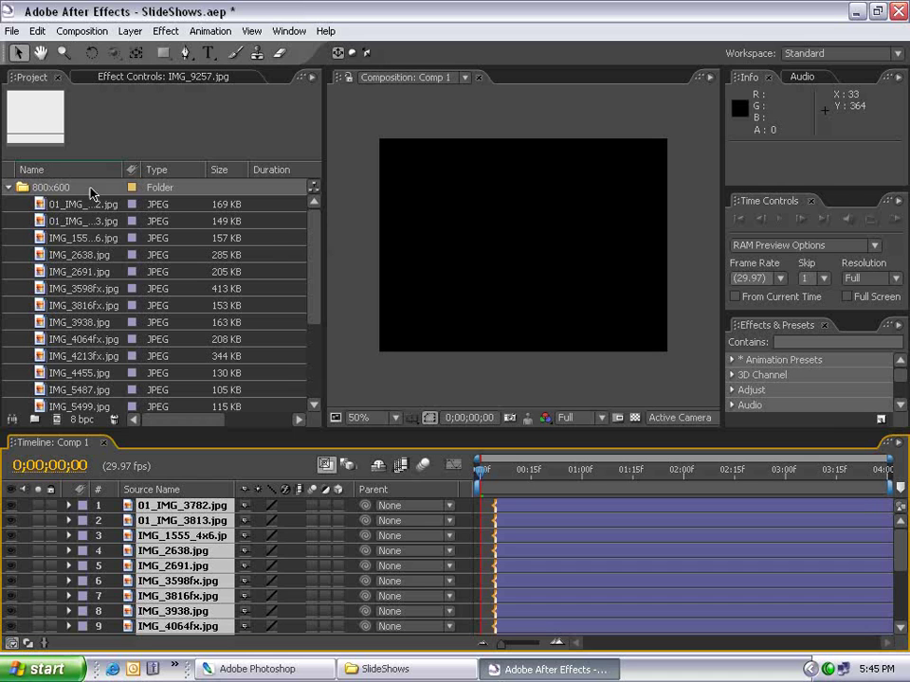
Try different photo selections in the 800x600 folder, including 01_IMG_3782.jpg, IMG_1555_4x6.jpg and IMG_3938.jpg.
left_click(54, 186)
left_click(65, 204)
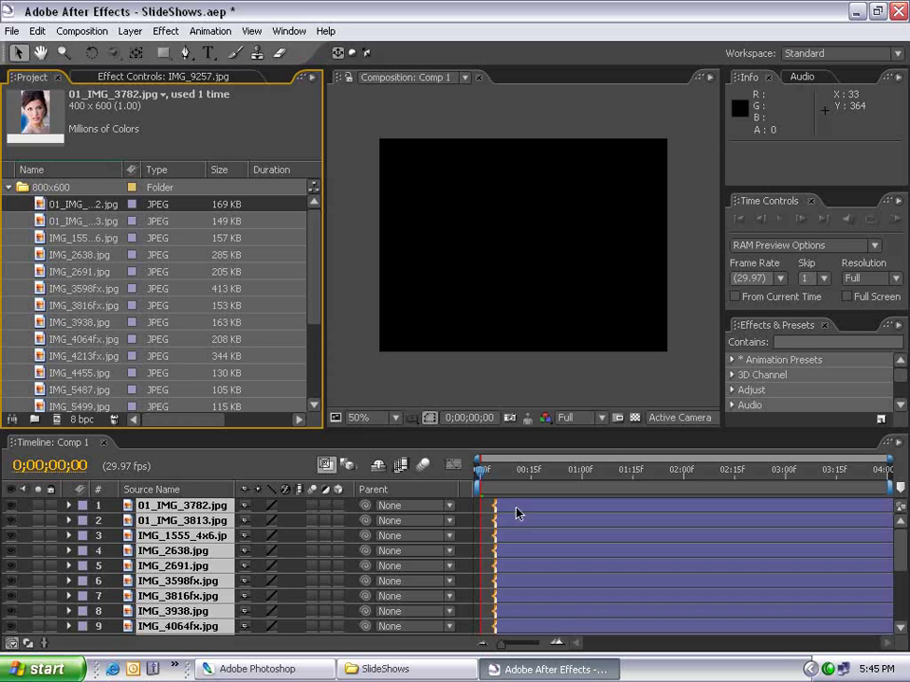
left_click(76, 232)
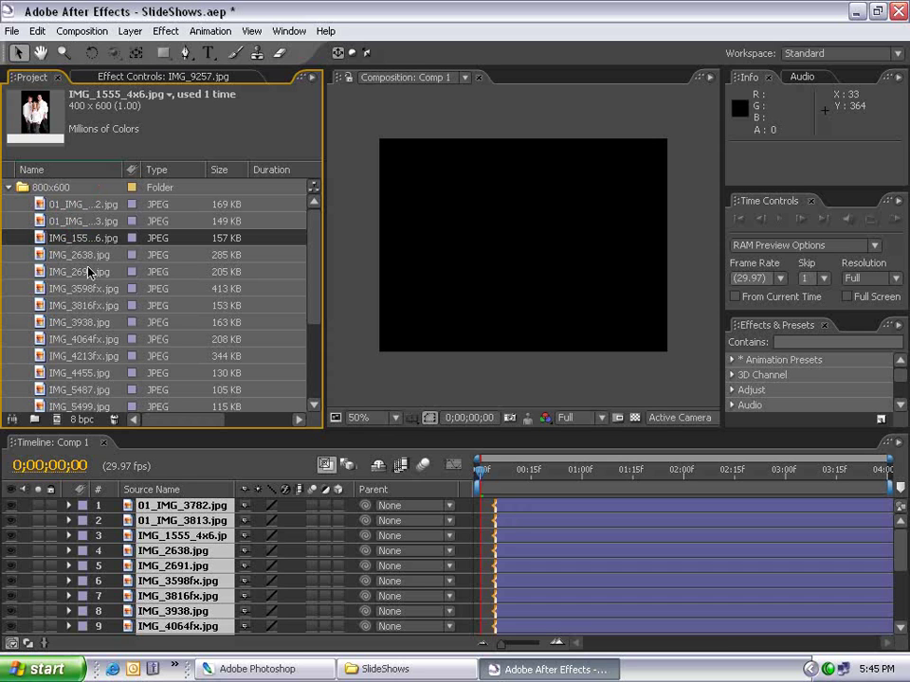
left_click(71, 206)
left_click(79, 303, "shift")
left_click(75, 254, "ctrl")
left_click(96, 373, "ctrl")
left_click(85, 342, "ctrl")
left_click(92, 322)
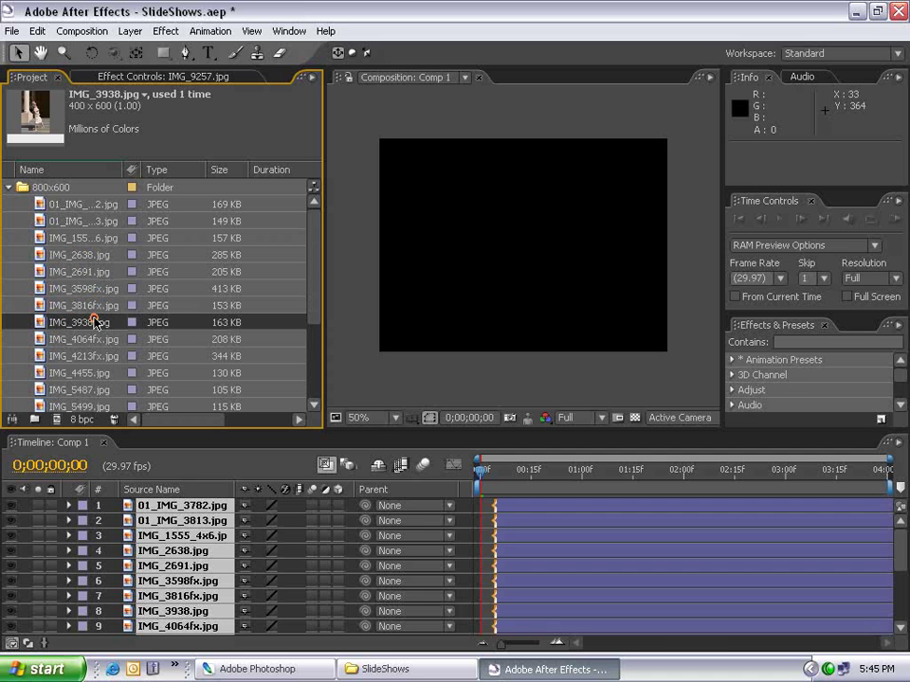
Move all the photo layers to start at 0;00;00;00 and solo the 01_IMG_3782.jpg layer.
left_click(509, 511)
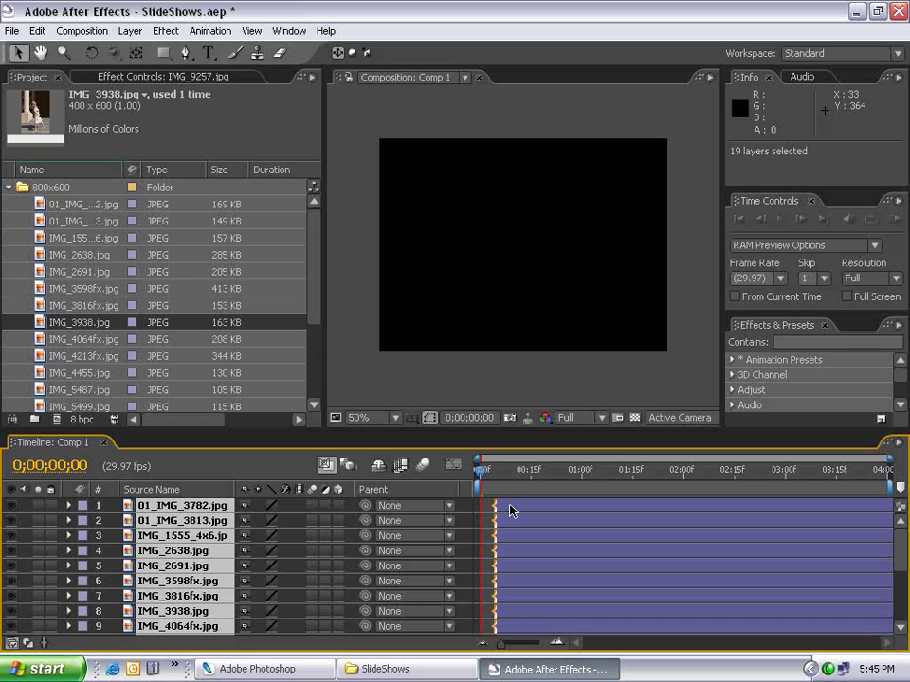
key("alt+Home")
key("space")
left_click(192, 507)
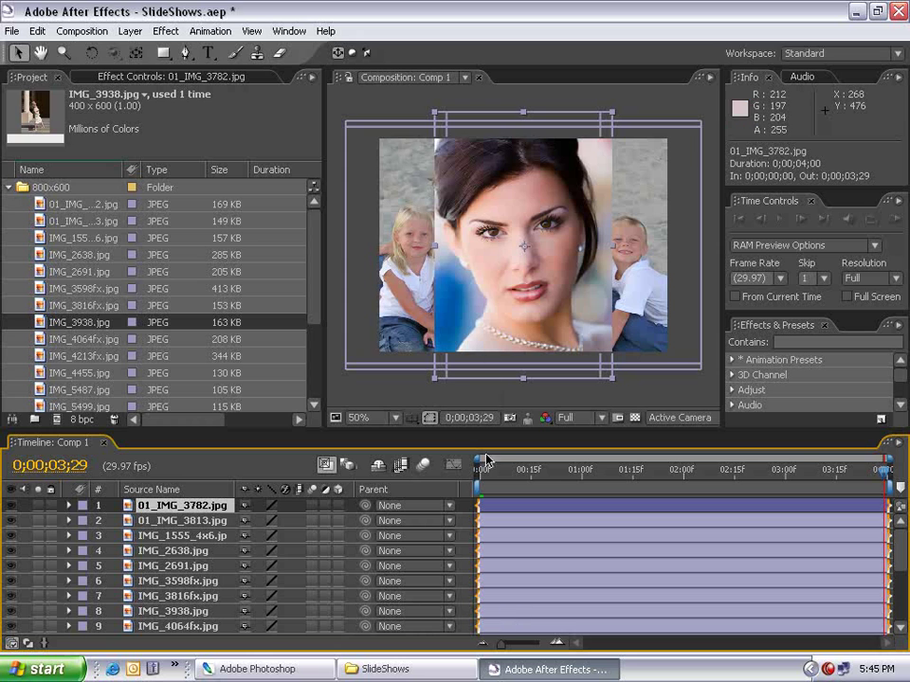
left_click(38, 505)
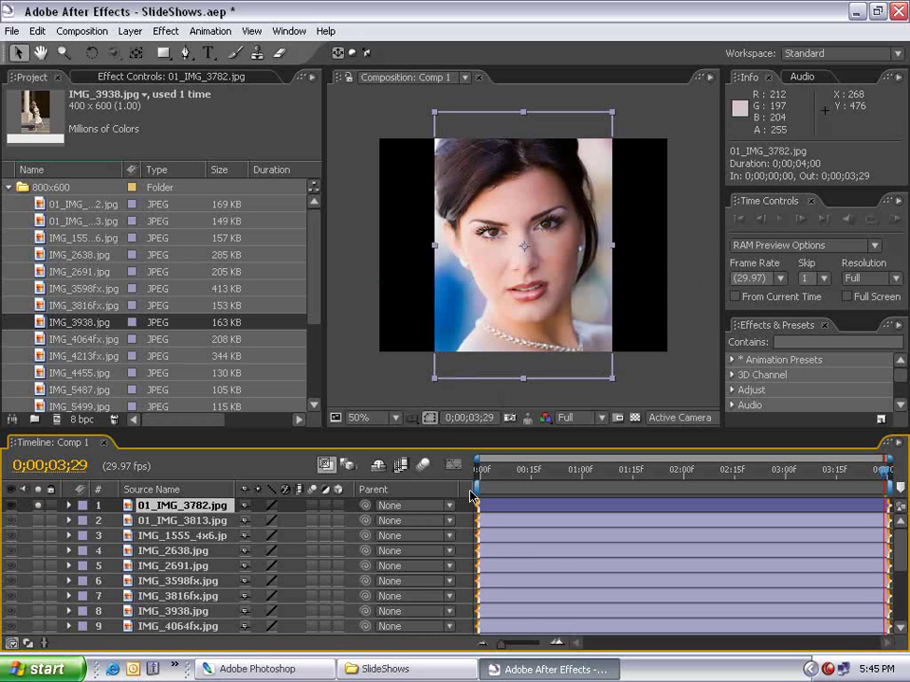
Add Scale keyframes to the 01_IMG_3782.jpg layer at 0;00;00;00 and at the last frame, 0;00;03;29.
key("s")
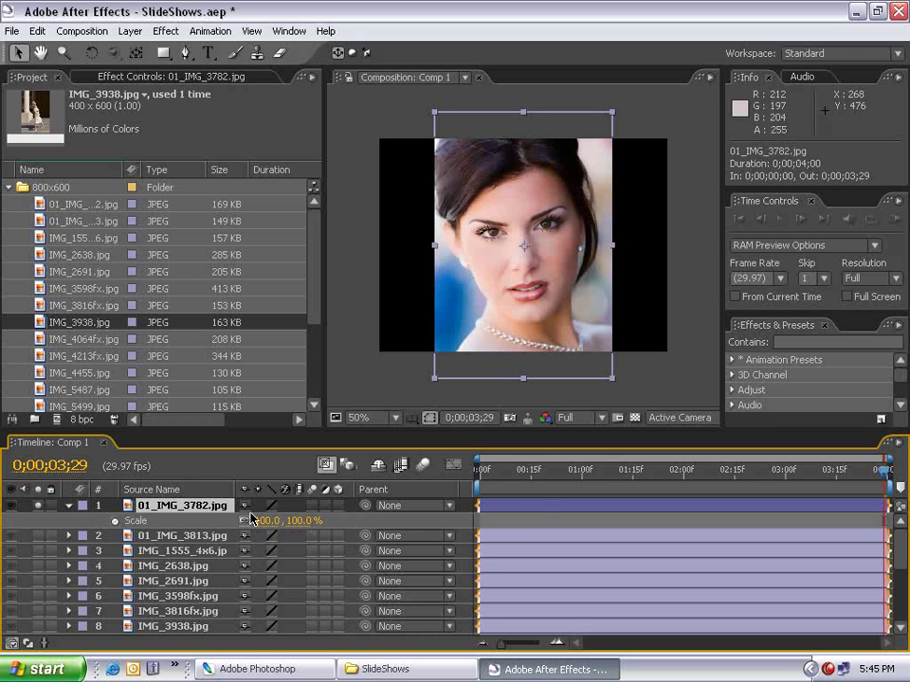
left_click(480, 469)
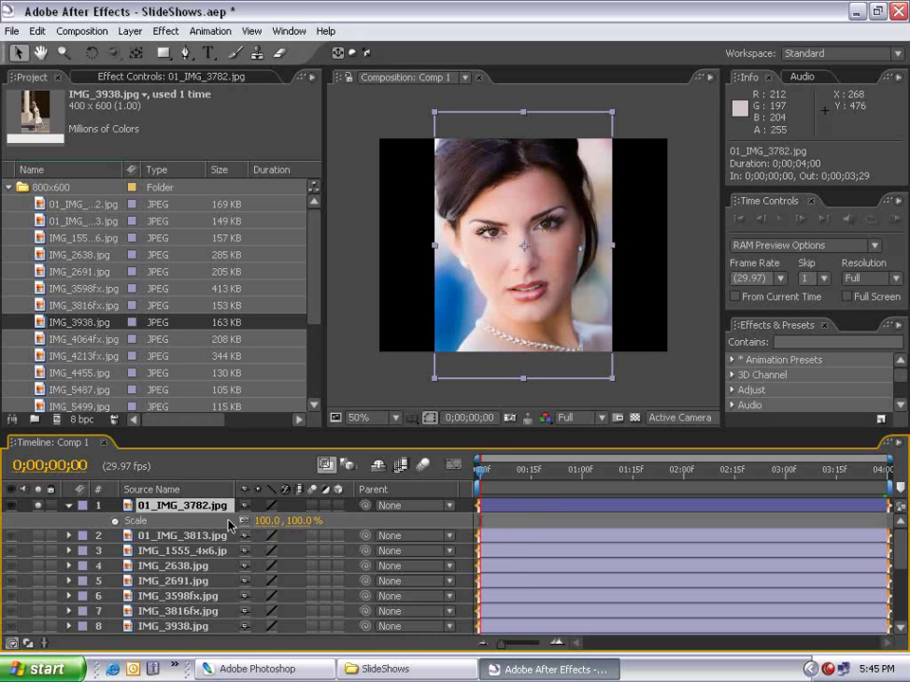
left_click(115, 521)
key("End")
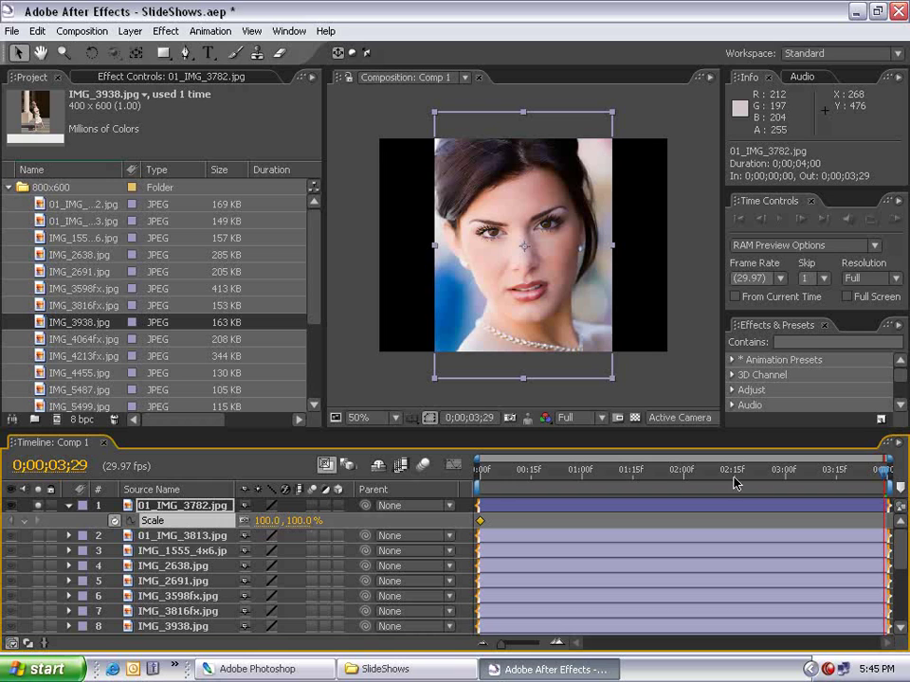
left_click(24, 520)
At 0;00;00;00, scale the 01_IMG_3782.jpg photo down so that it fits the composition height.
left_click_drag(872, 477, 457, 491)
key("Home")
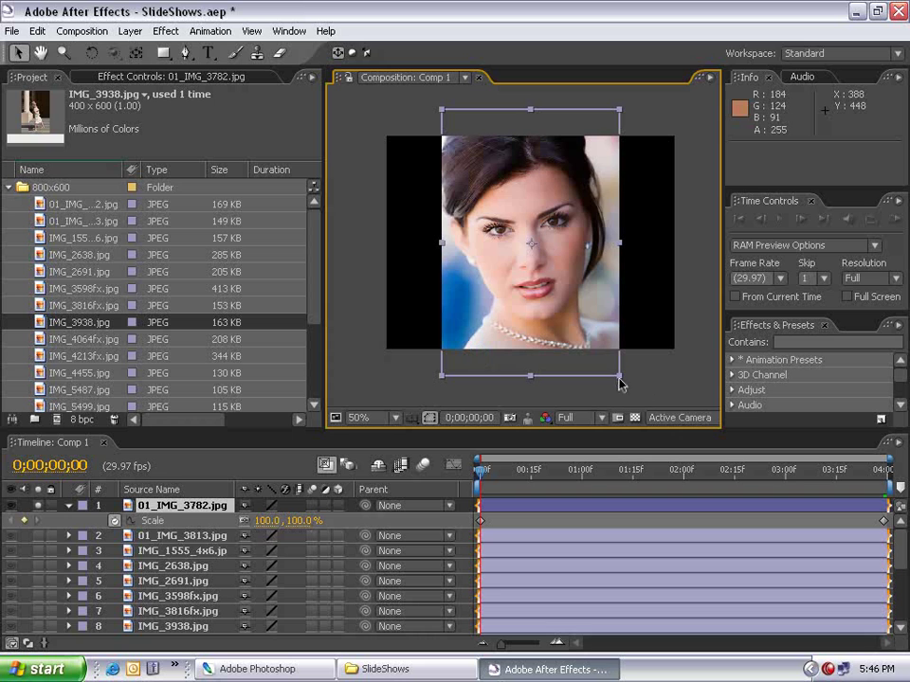
mouse_move(621, 383)
left_mouse_down()
mouse_move(613, 367)
mouse_move(595, 361)
mouse_move(613, 383)
left_mouse_up()
right_click(490, 240)
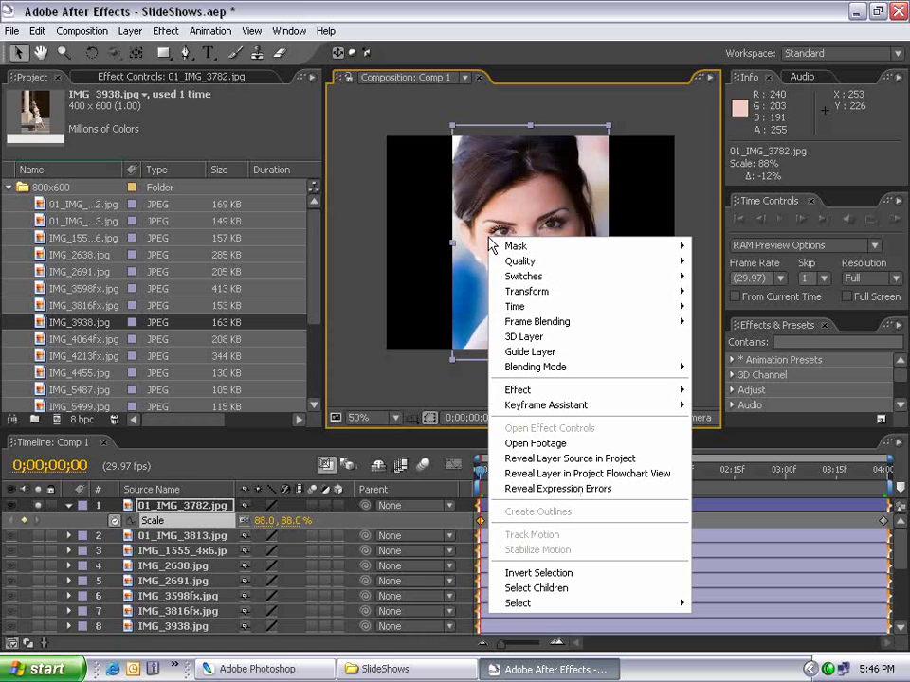
mouse_move(523, 296)
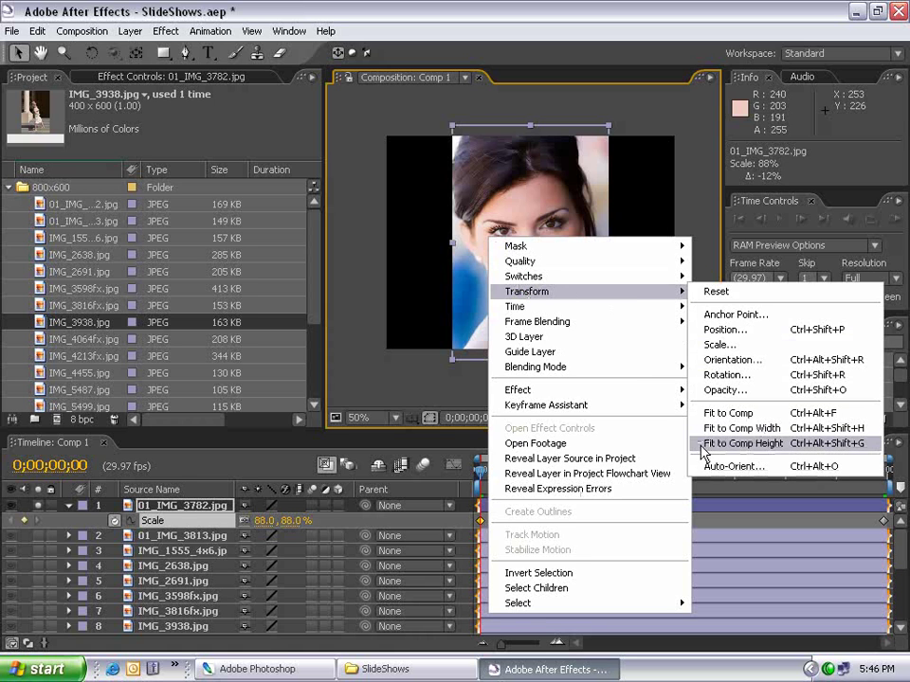
left_click(730, 444)
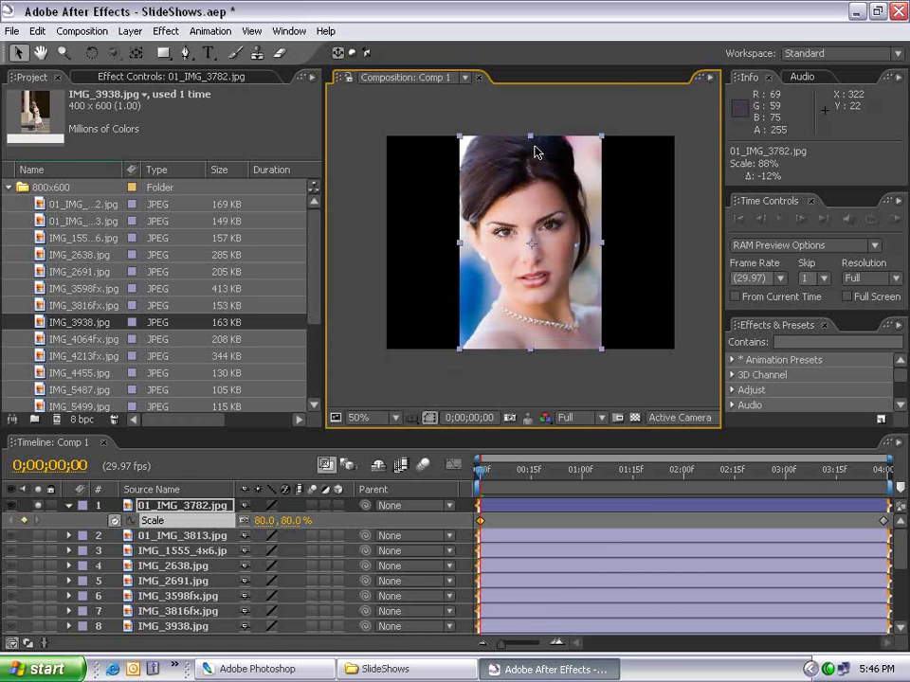
Try stretching the 01_IMG_3782.jpg photo with Fit to Comp, and undo it.
scroll(497, 192, "up", 2)
left_click_drag(497, 193, 533, 370)
scroll(529, 274, "down", 2)
right_click(535, 304)
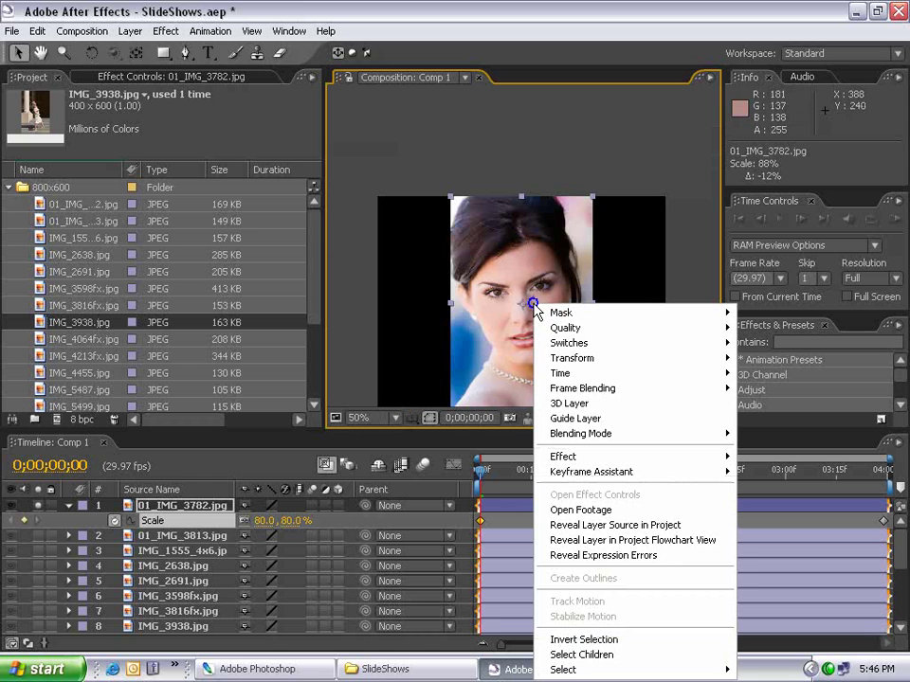
mouse_move(575, 364)
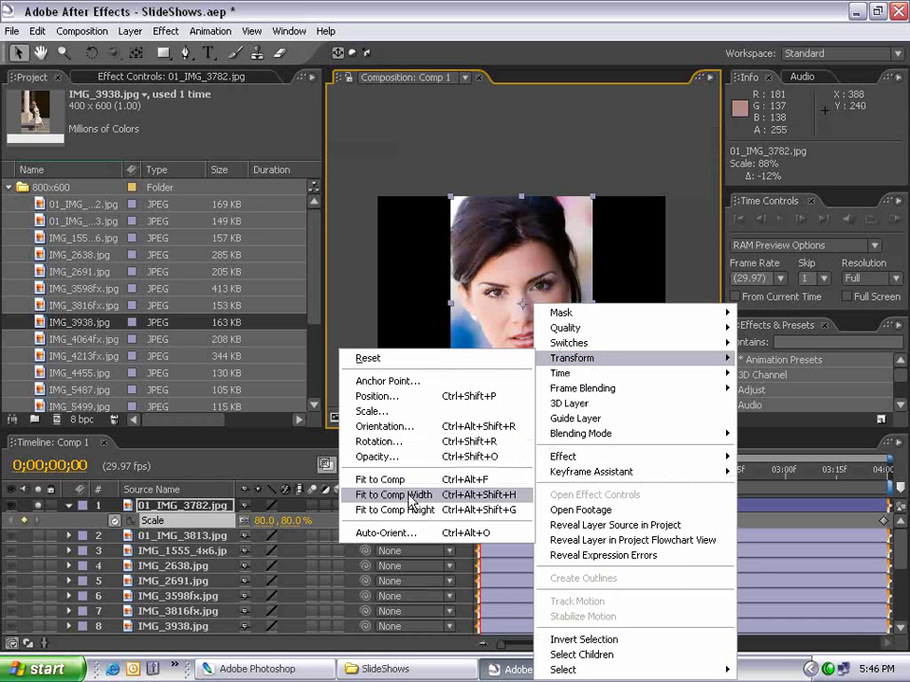
left_click(384, 481)
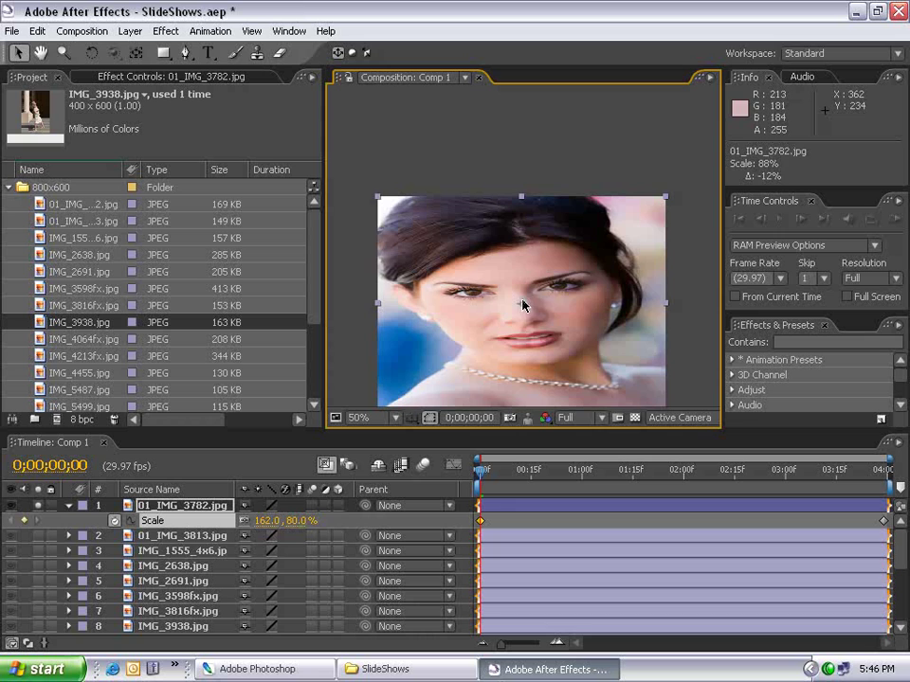
key("ctrl+z")
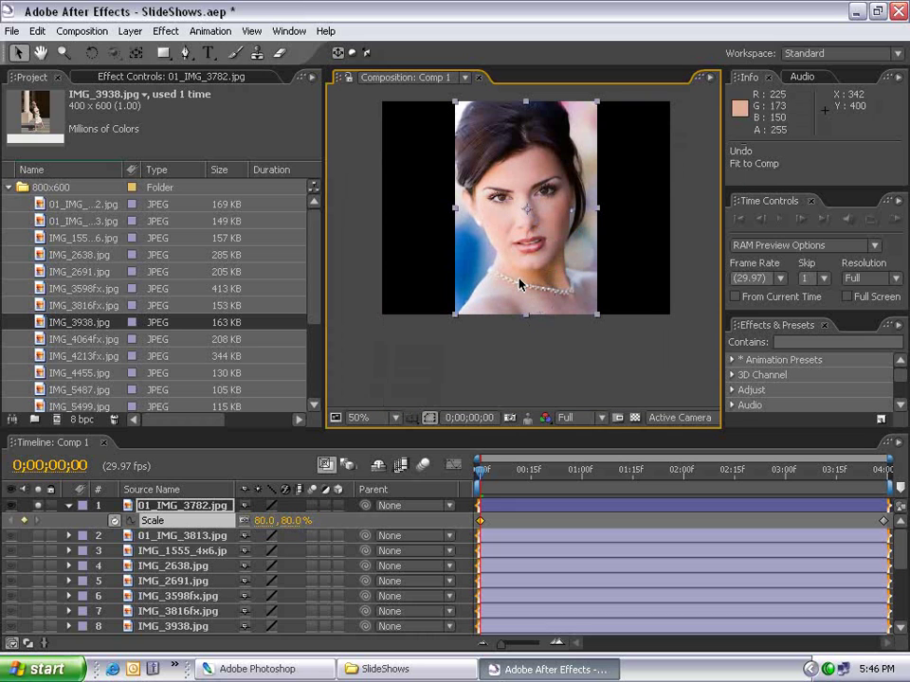
Reduce the Scale of 01_IMG_3782.jpg at 0;00;03;29 to 91% and return to the first frame to check the framing.
left_click_drag(483, 471, 905, 488)
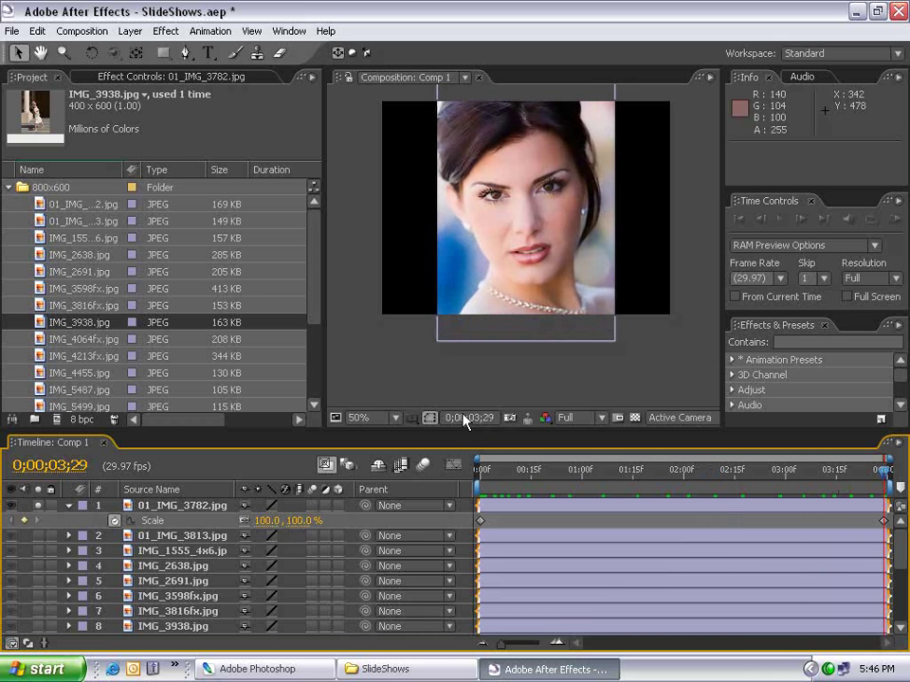
key("space")
left_click_drag(524, 240, 452, 361)
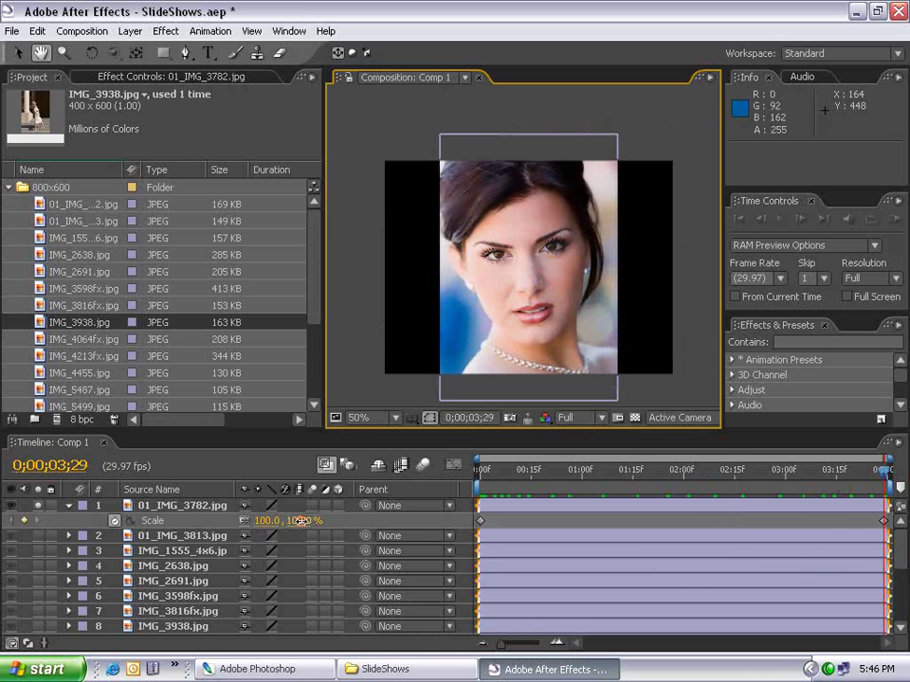
left_click_drag(320, 518, 296, 517)
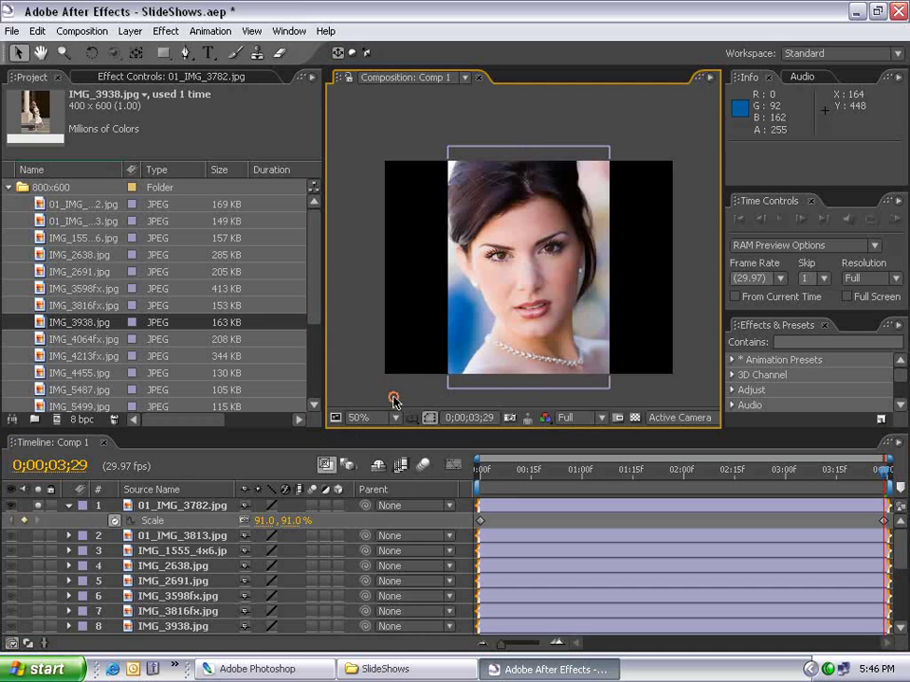
scroll(524, 309, "up", 2)
key("Home")
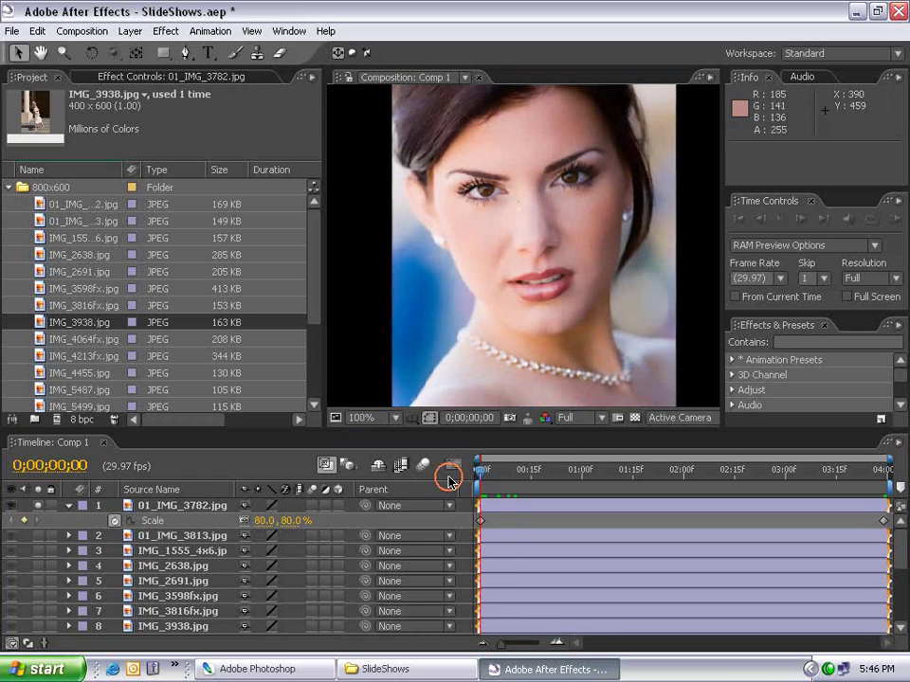
left_click(446, 473)
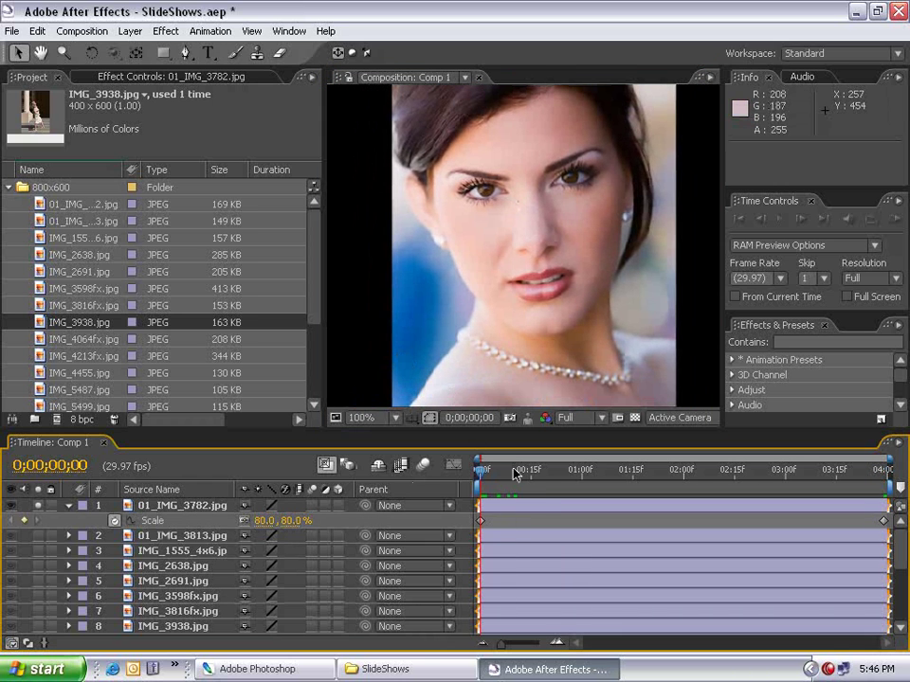
scroll(464, 256, "down", 1)
left_click_drag(467, 256, 462, 265)
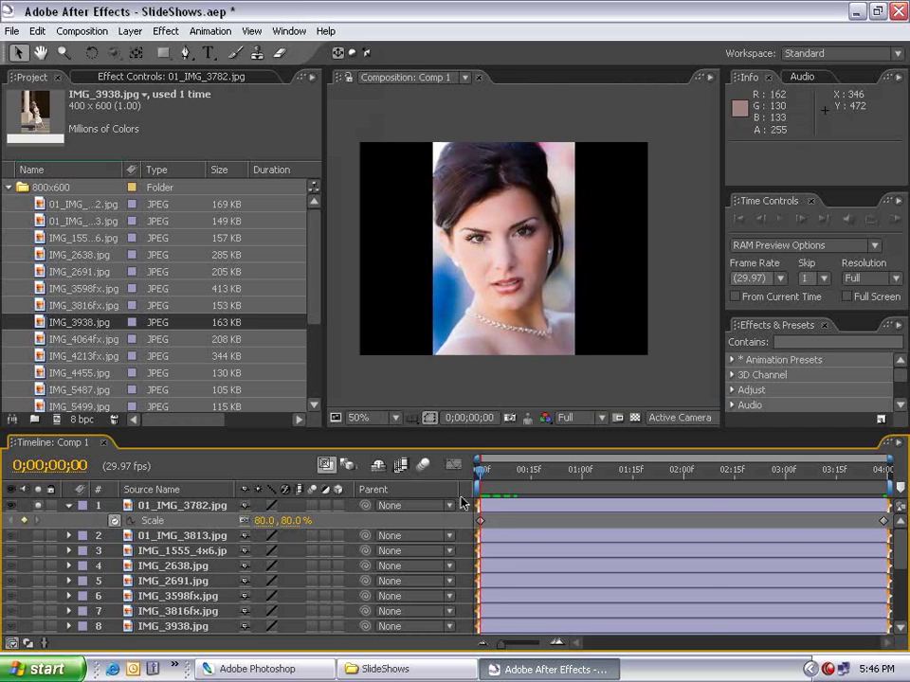
Set the Scale of 01_IMG_3782.jpg at 0;00;03;29 to 90% and scrub through the composition to review the slow zoom.
left_click_drag(480, 471, 886, 469)
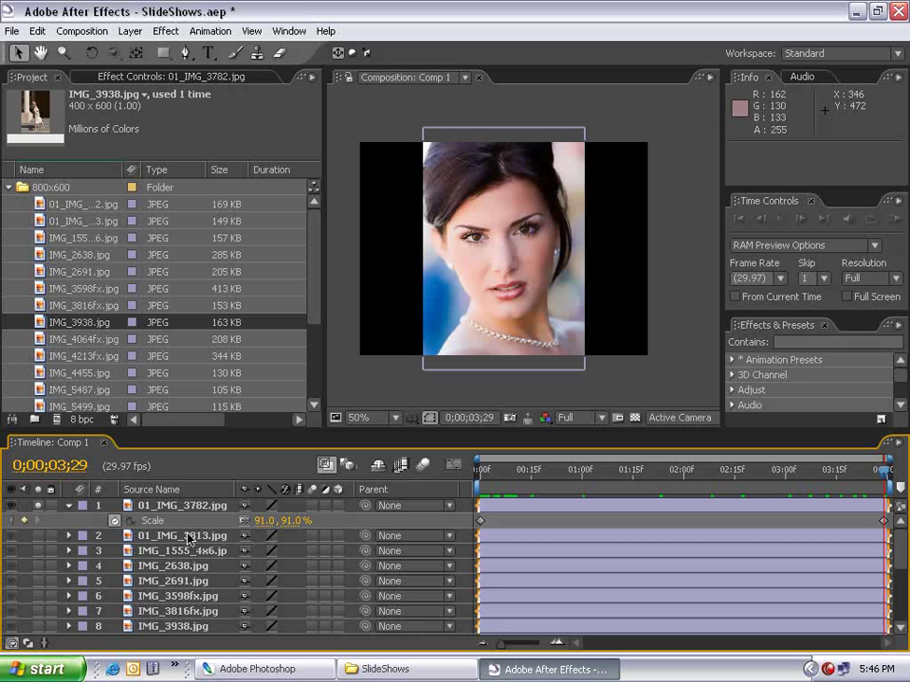
left_click(280, 524)
type("90")
key("Return")
left_click_drag(482, 470, 897, 502)
key("Home")
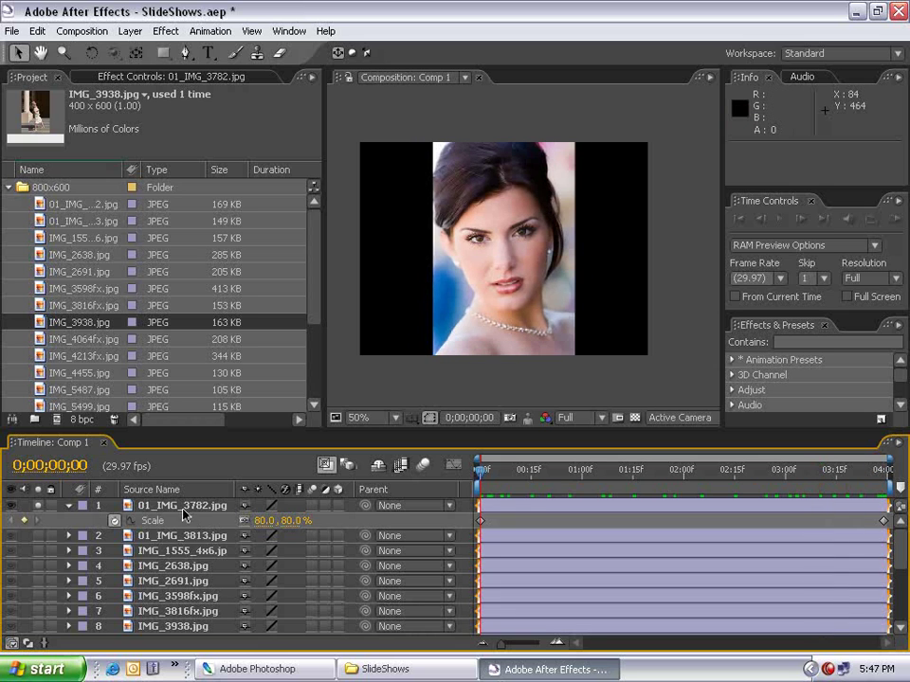
left_click_drag(480, 470, 882, 489)
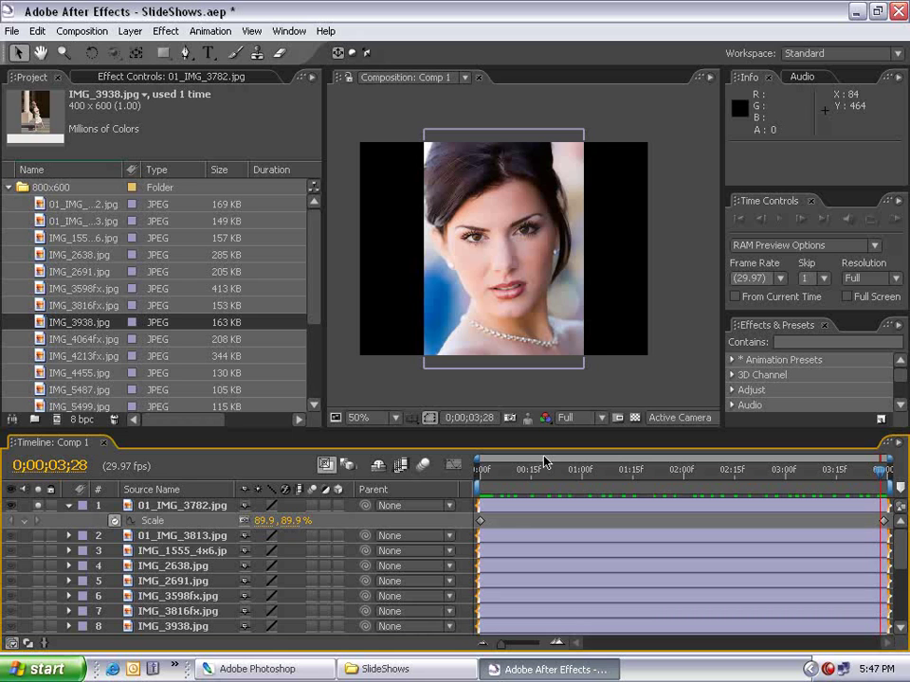
key("Home")
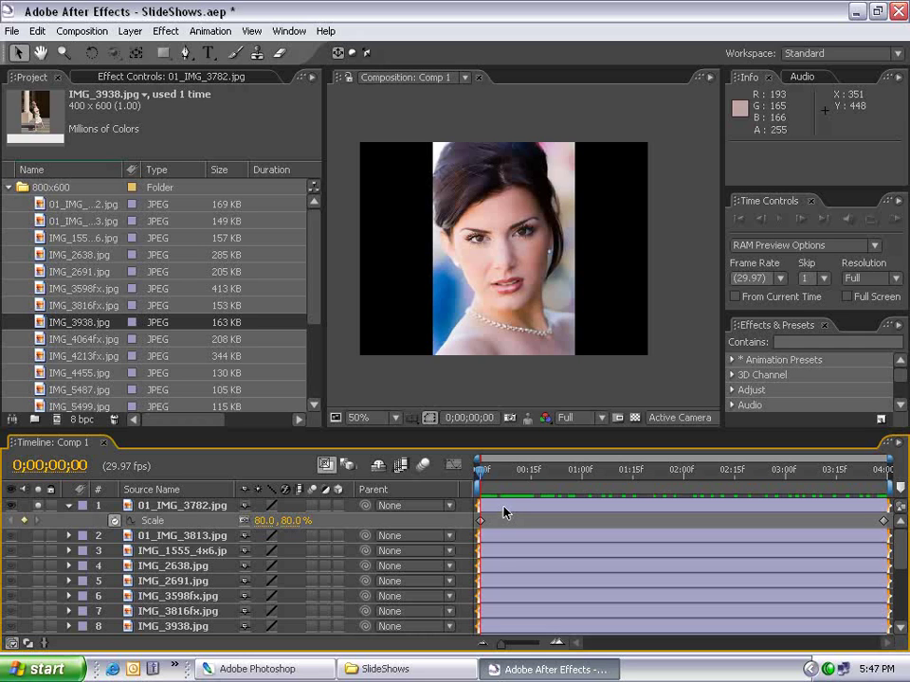
Apply Fast Blur to the 01_IMG_3782.jpg layer with Blurriness 25 and Repeat Edge Pixels enabled.
left_click(495, 508)
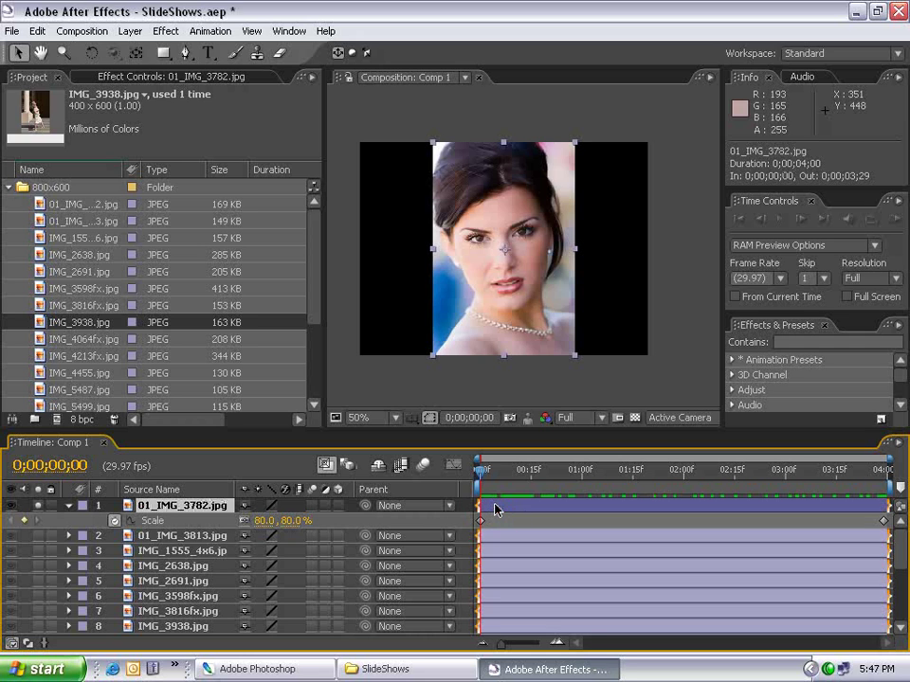
left_click(166, 30)
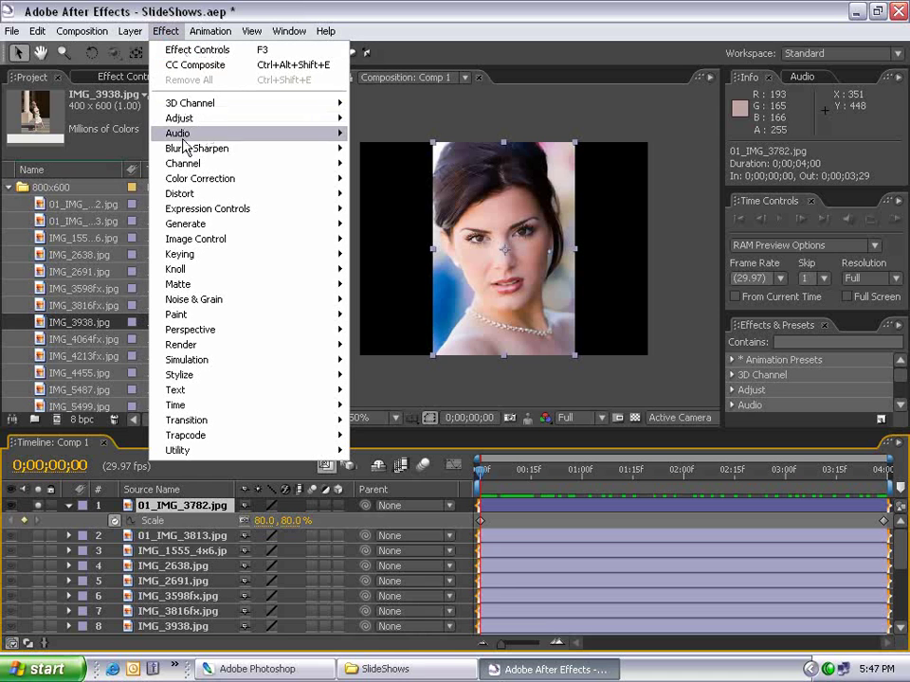
mouse_move(186, 148)
left_click(380, 254)
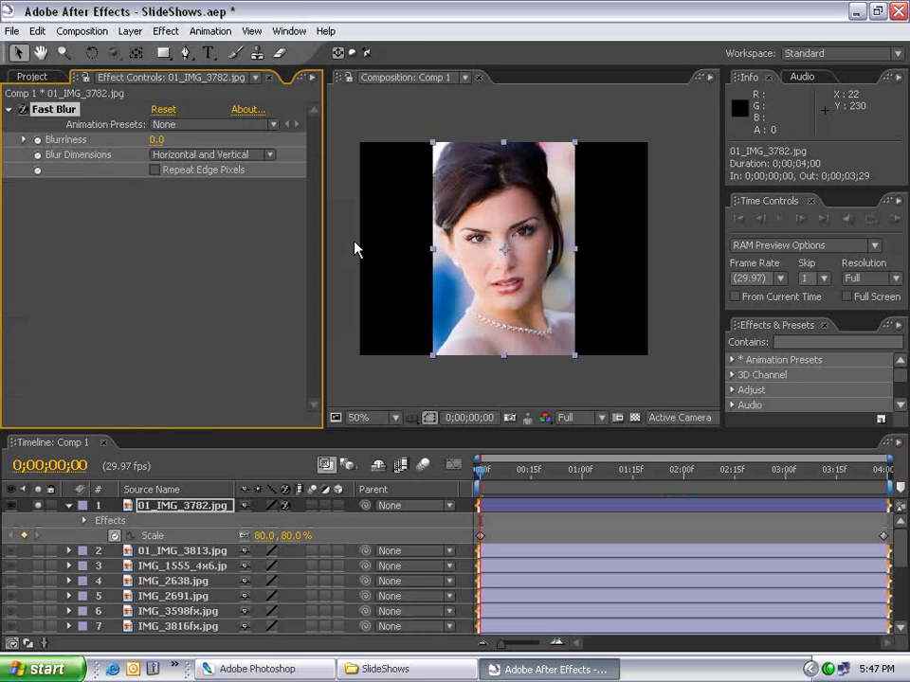
left_click(157, 140)
type("25")
key("Return")
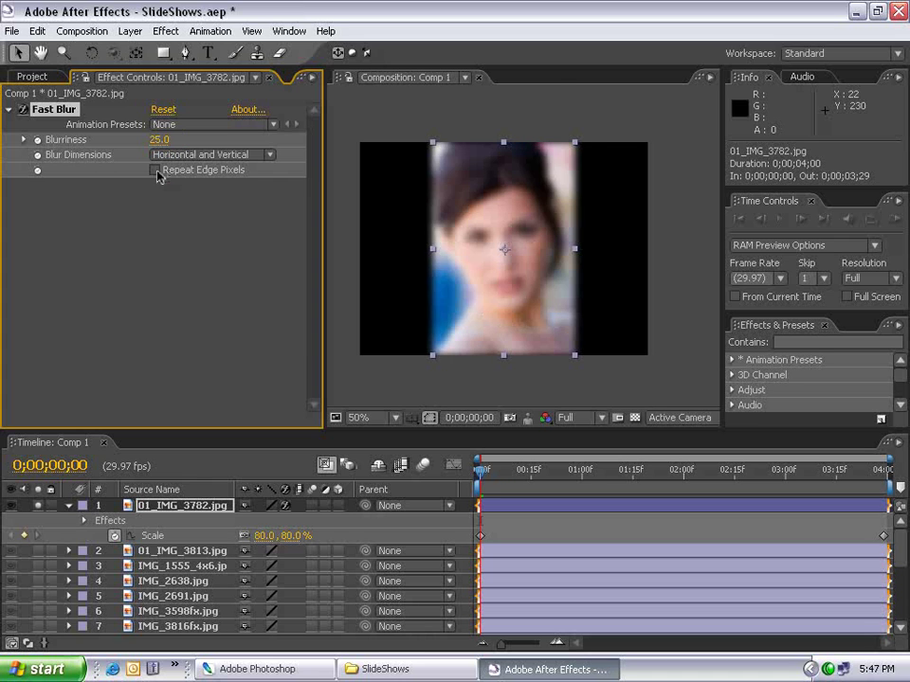
left_click(154, 170)
key("period")
key("s")
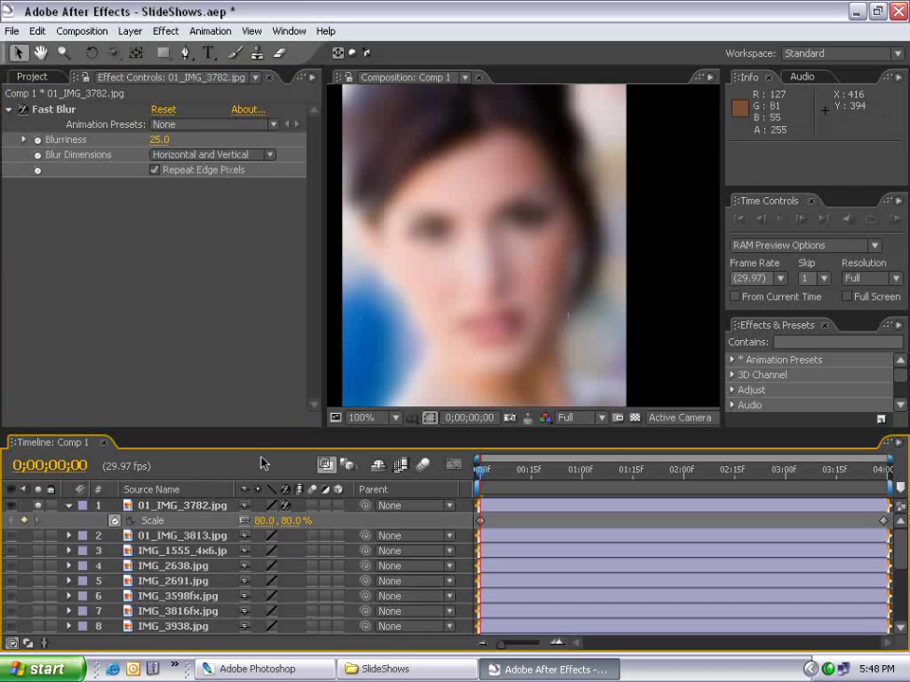
Try animating Blurriness from 25 at 0;00;00;00 to 0 at 0;00;01;00 and scrub through the change.
left_click(36, 110)
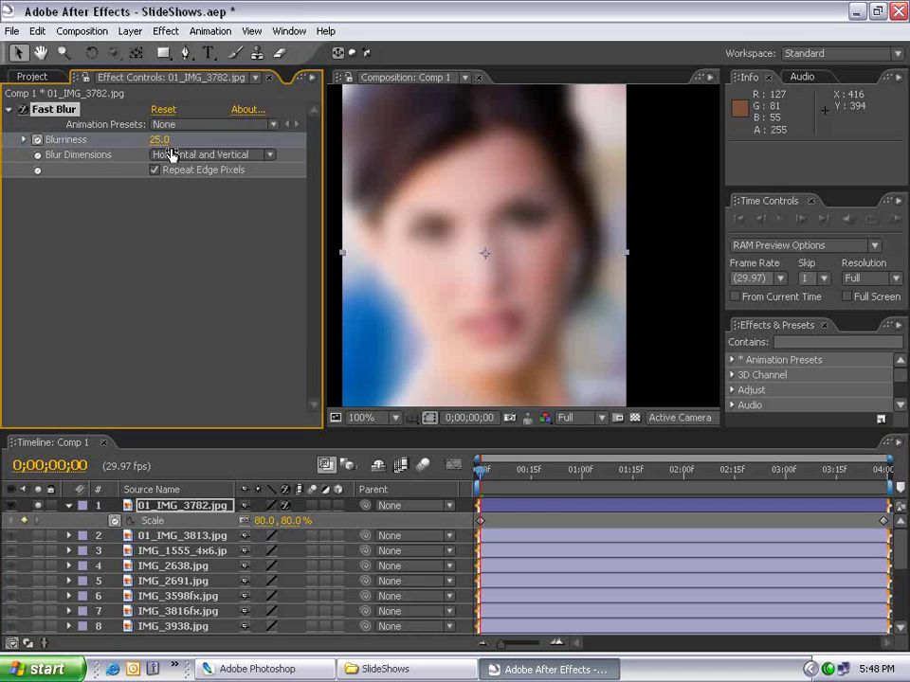
left_click_drag(480, 471, 582, 474)
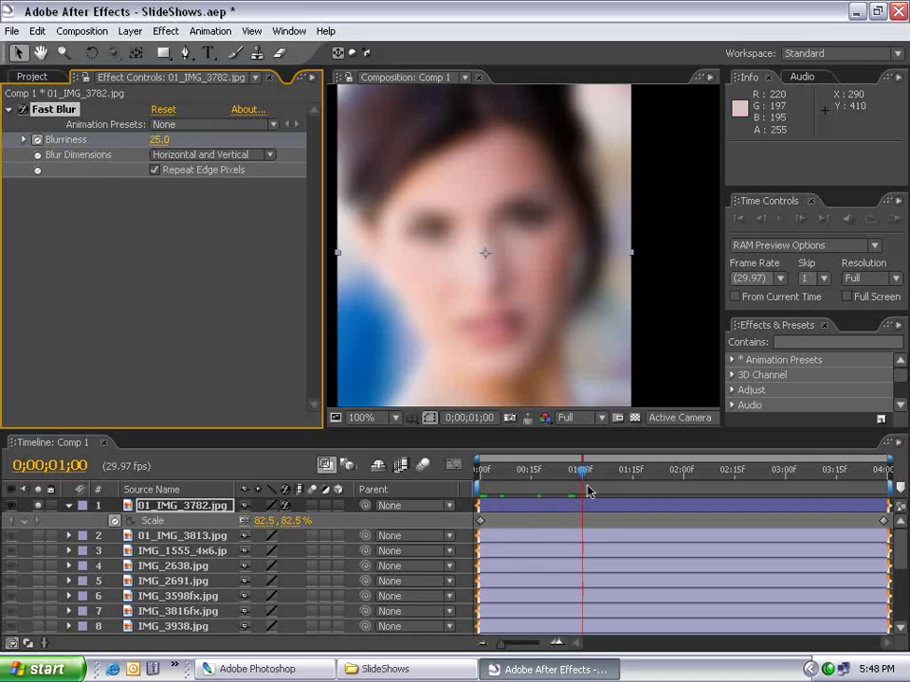
left_click(160, 139)
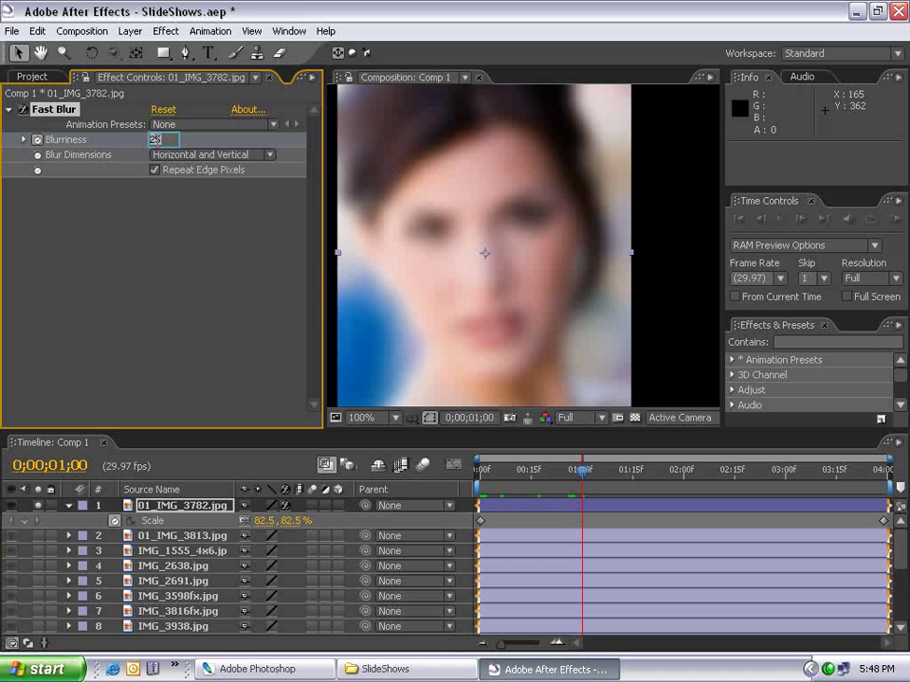
type("0")
key("Return")
left_click_drag(477, 471, 587, 481)
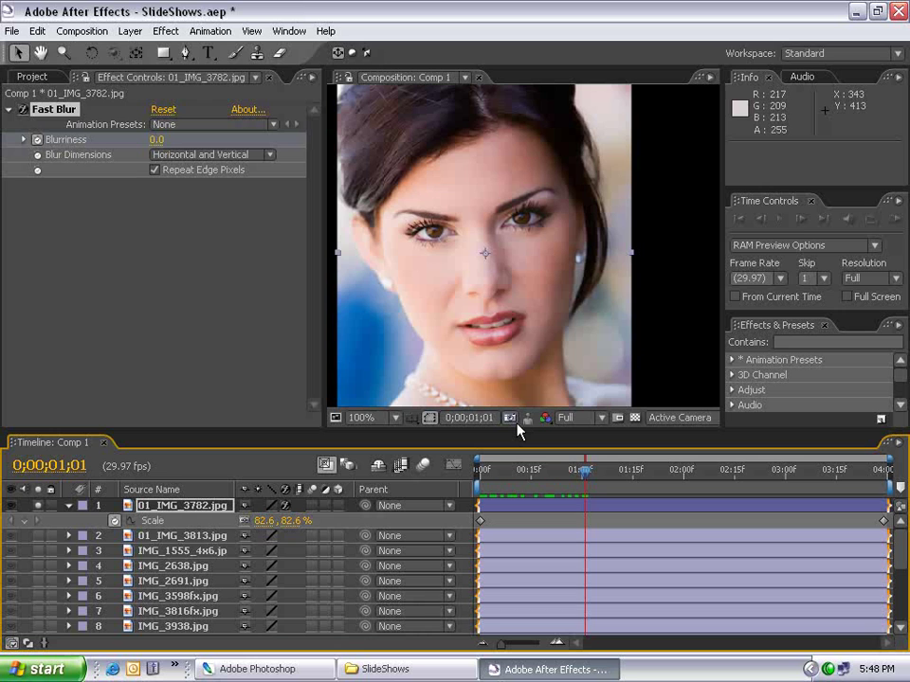
left_click_drag(585, 471, 496, 471)
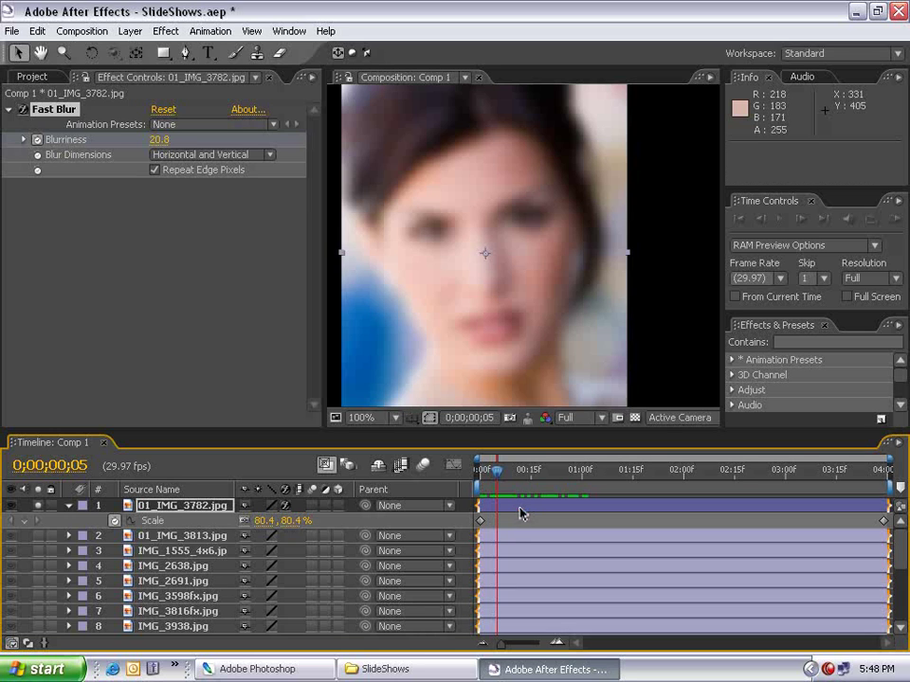
Reveal the keyframes of 01_IMG_3782.jpg, delete the Blurriness keyframe at 0;00;01;00 and play the composition.
key("u")
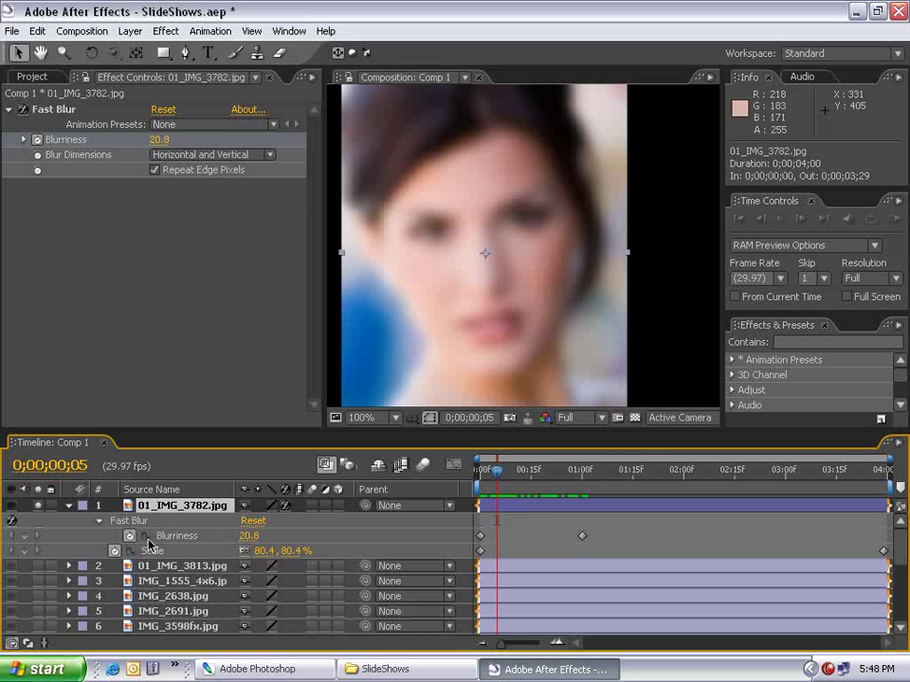
left_click_drag(615, 524, 560, 553)
key("Delete")
scroll(451, 279, "down", 1)
scroll(451, 279, "up", 1)
key("space")
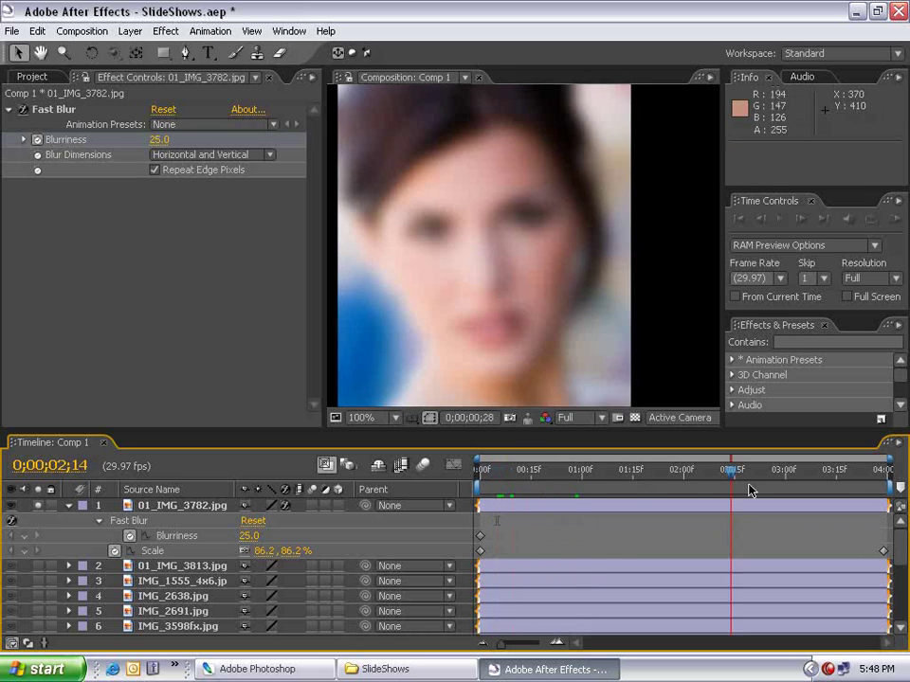
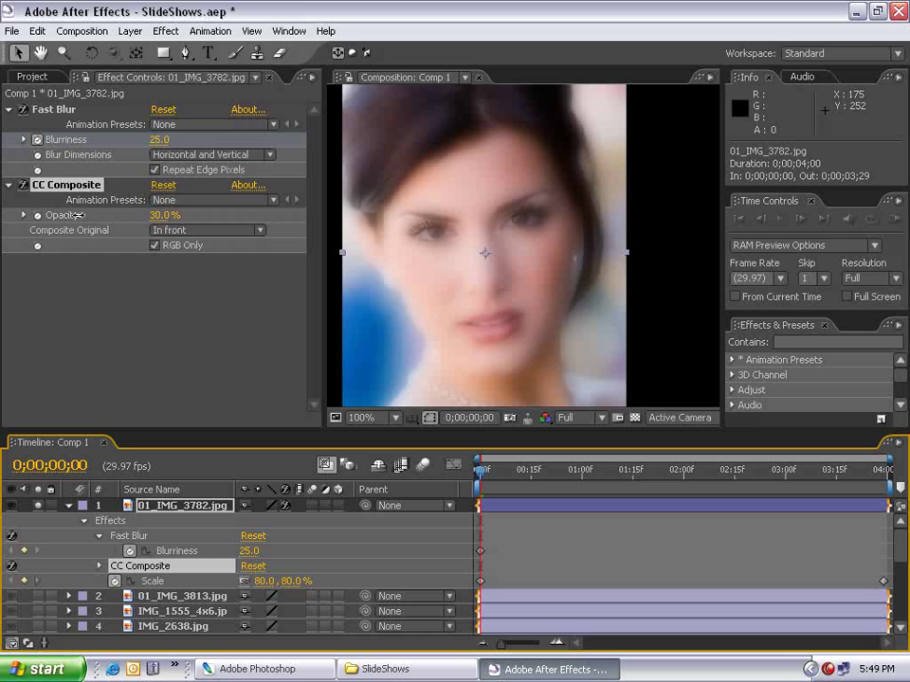
Set the CC Composite Opacity on 01_IMG_3782.jpg to 0%.
left_click_drag(78, 215, 33, 216)
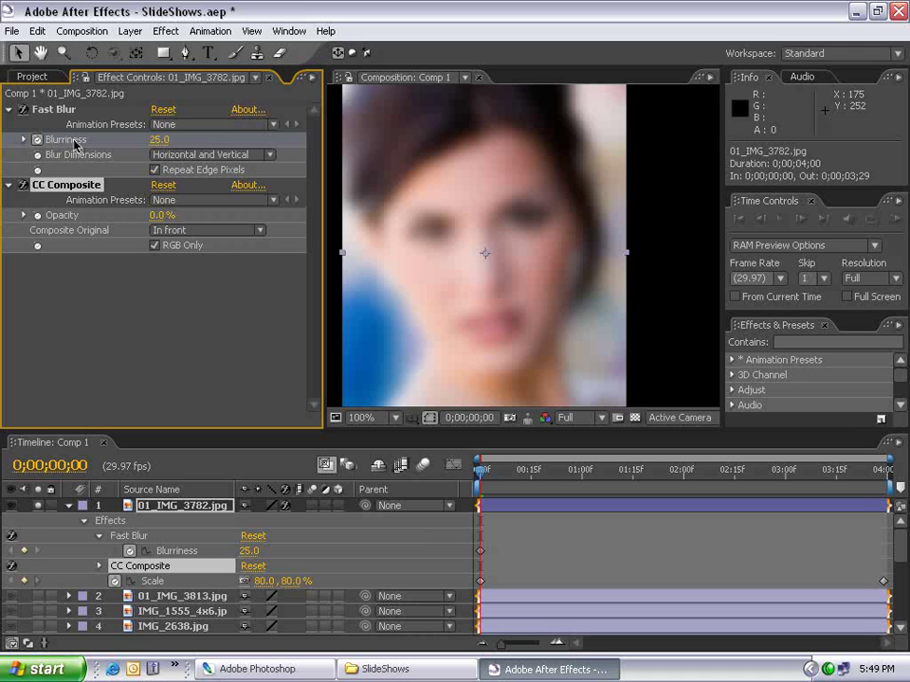
mouse_move(159, 217)
left_mouse_down()
mouse_move(259, 217)
mouse_move(161, 217)
left_mouse_up()
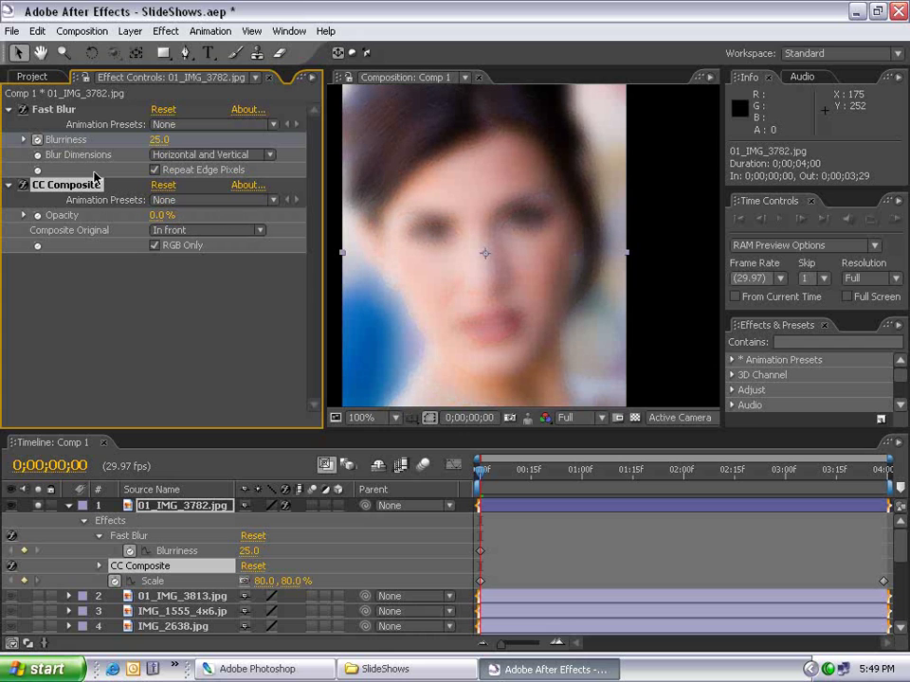
left_click(633, 570)
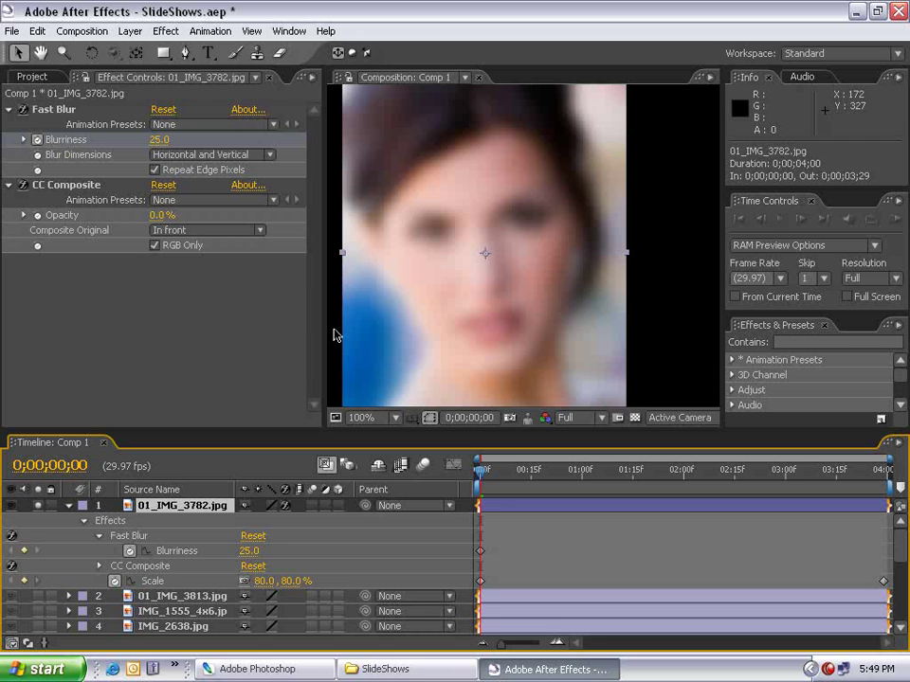
Keyframe the CC Composite Opacity at 0% on 0;00;00;00 and 100% on 0;00;01;00, and scrub through the result.
left_click(67, 184)
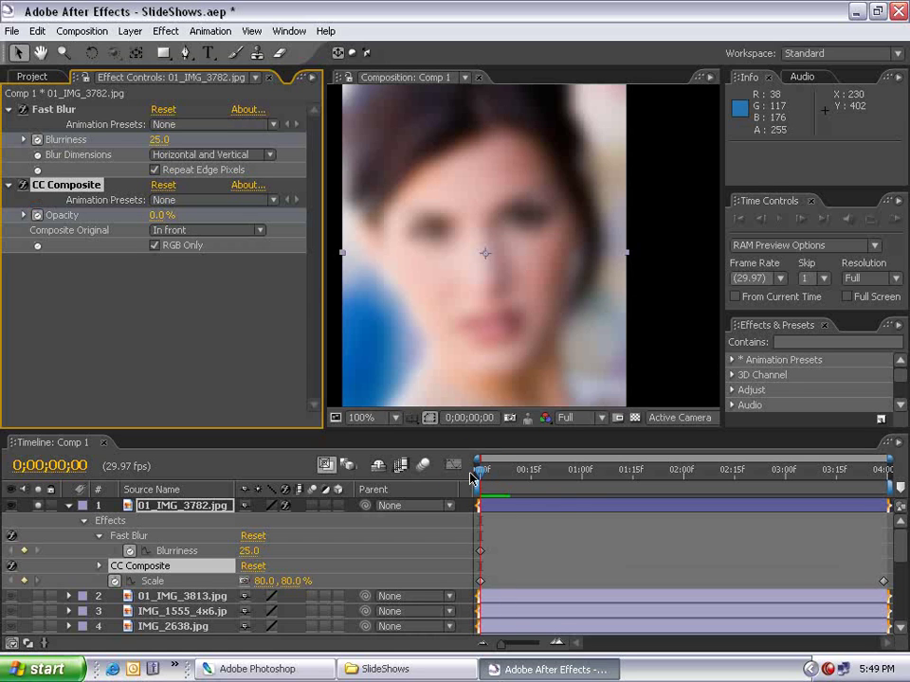
left_click_drag(471, 477, 581, 471)
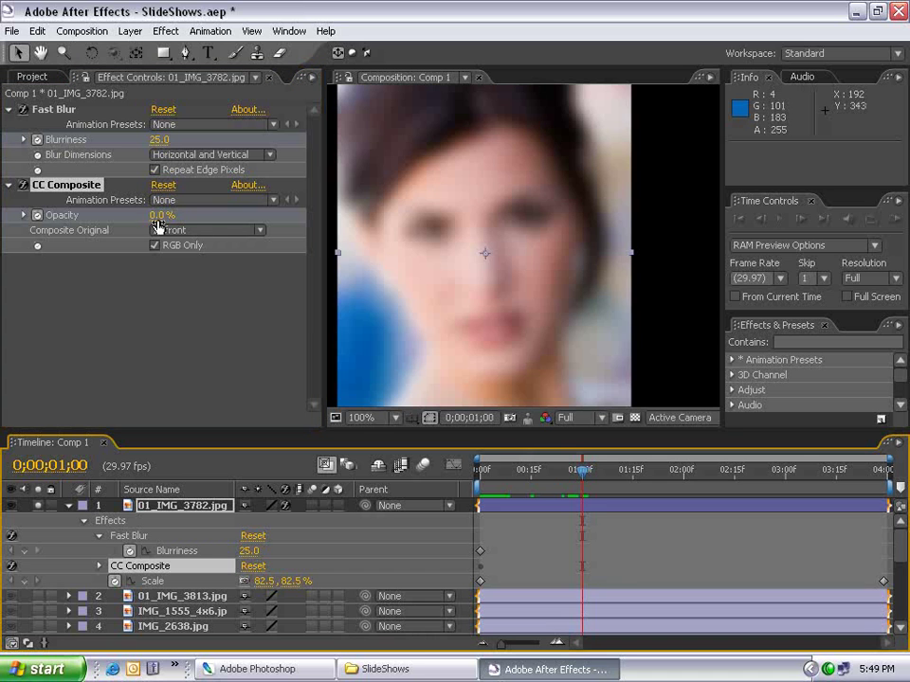
left_click_drag(163, 215, 430, 197)
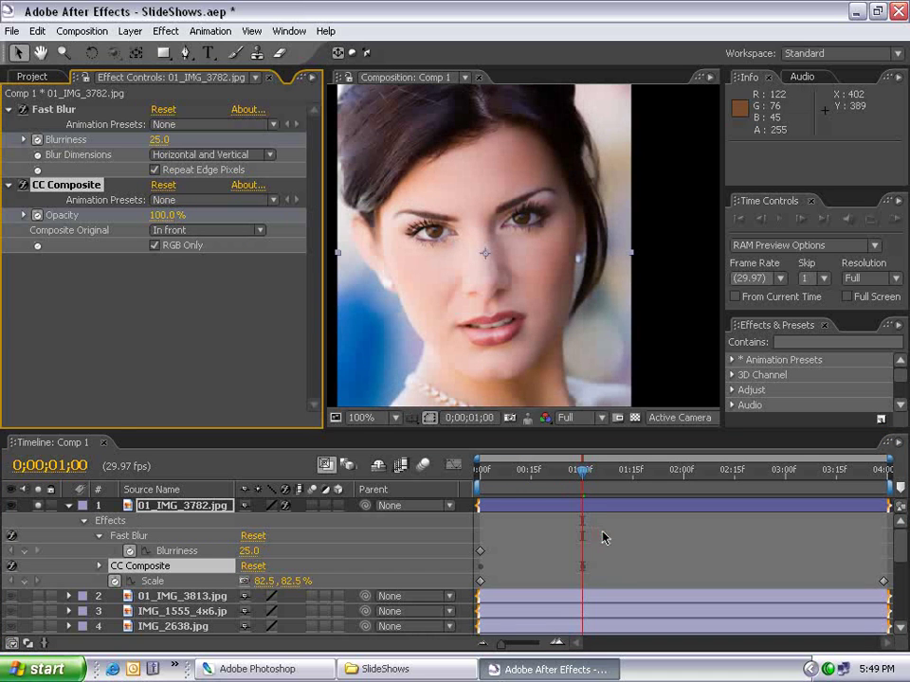
mouse_move(581, 471)
left_mouse_down()
mouse_move(474, 478)
mouse_move(579, 473)
left_mouse_up()
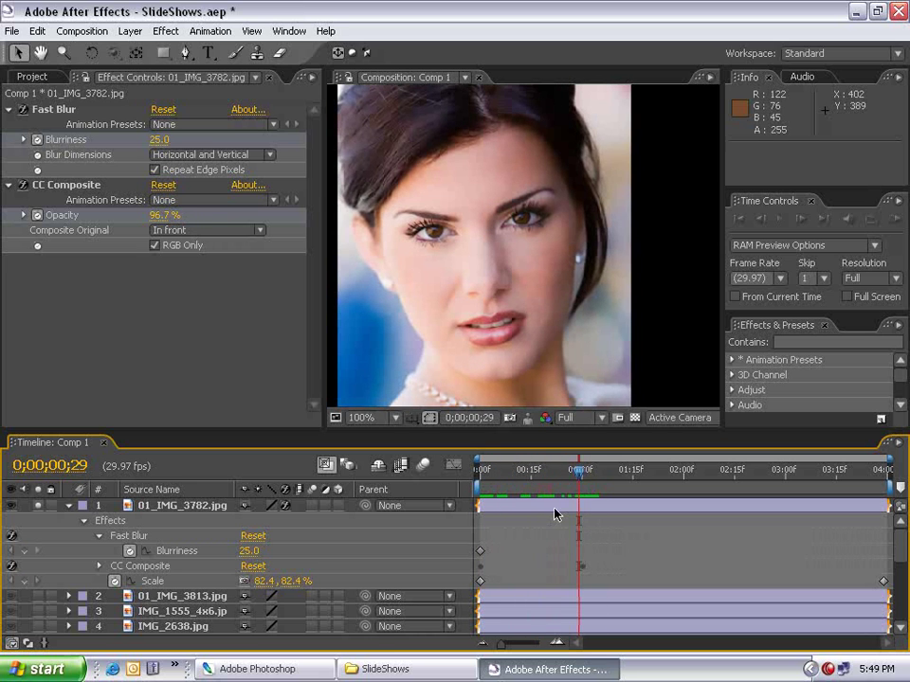
Reveal the animated properties of 01_IMG_3782.jpg and delete the remaining Blurriness keyframe at the first frame.
left_click(554, 515)
key("u")
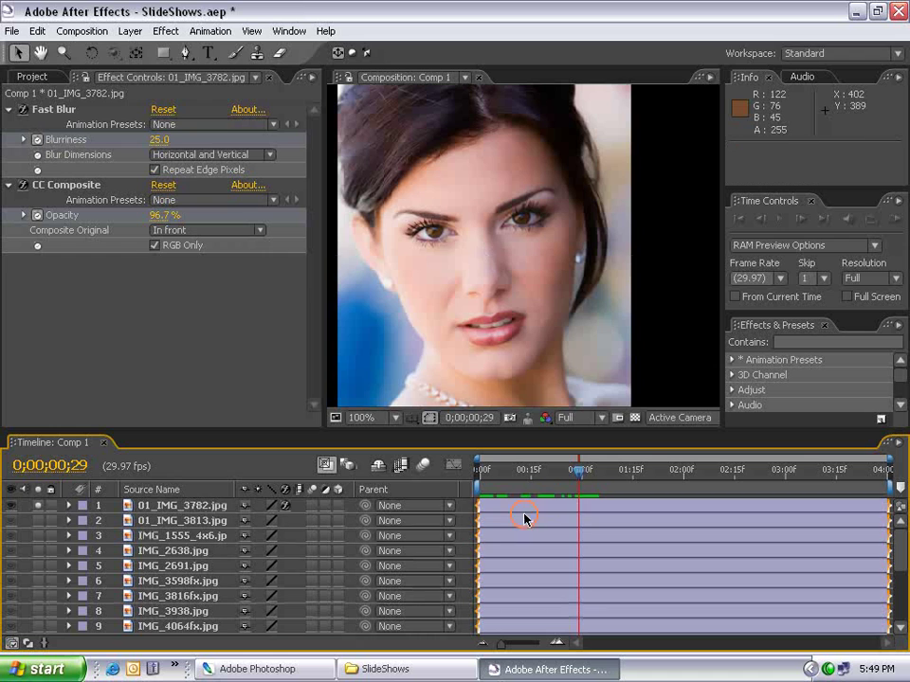
key("u")
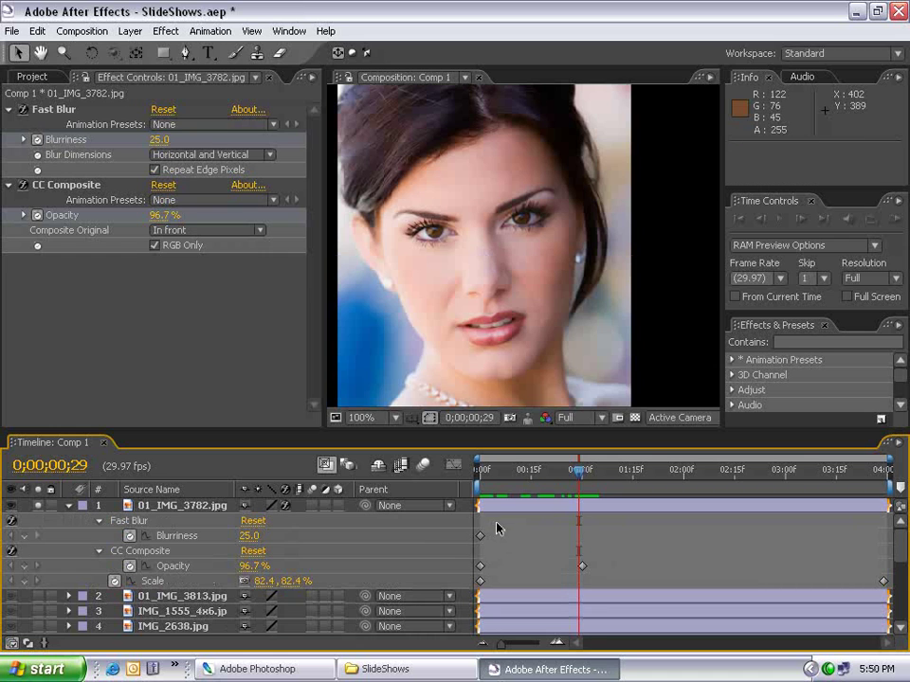
left_click(480, 536)
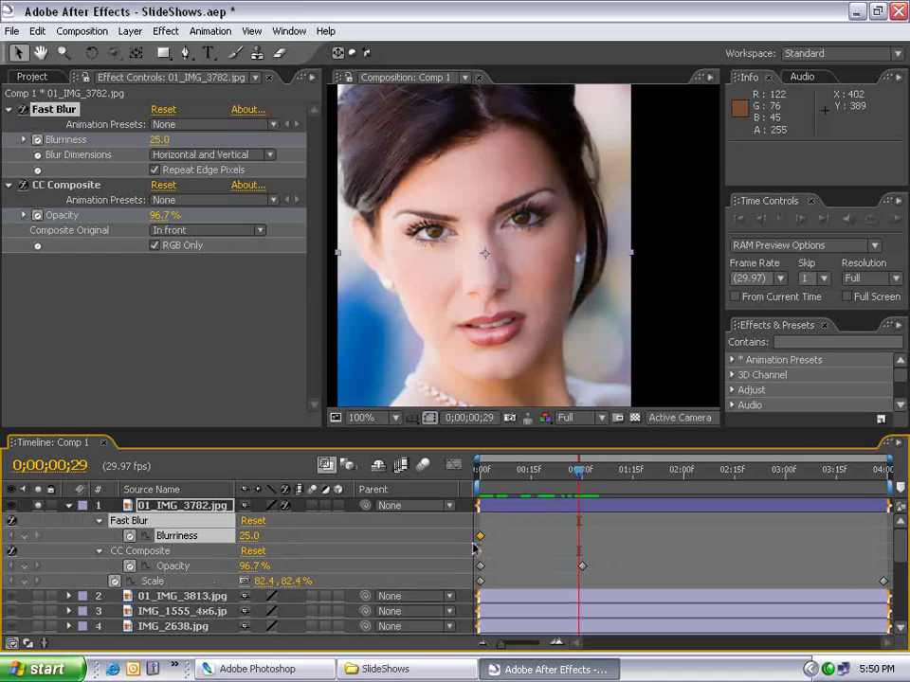
key("Delete")
Apply Easy Ease to both CC Composite Opacity keyframes and view the composition at 50%.
left_click(531, 576)
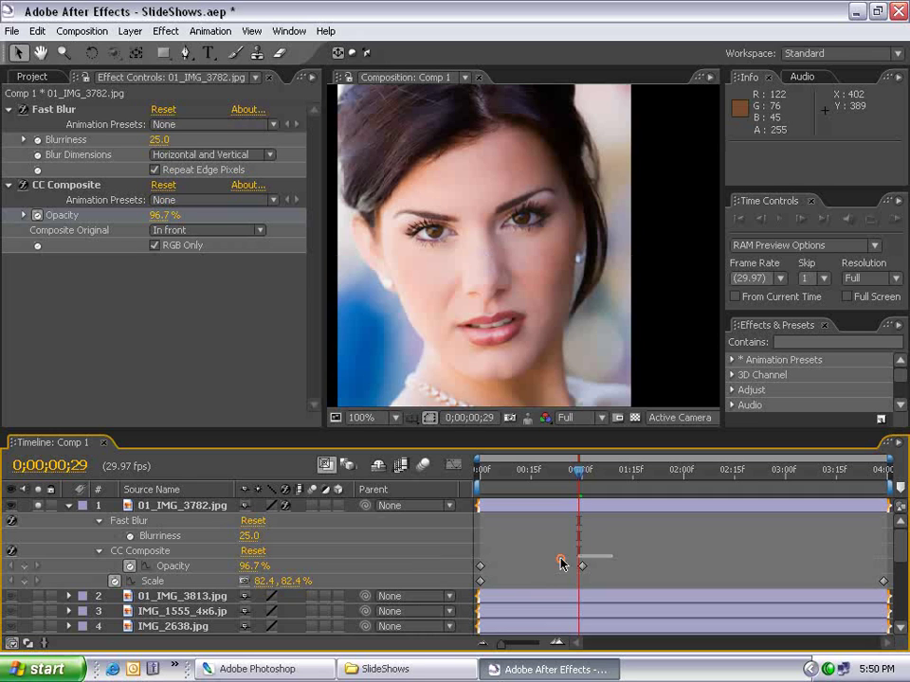
left_click_drag(561, 565, 479, 574)
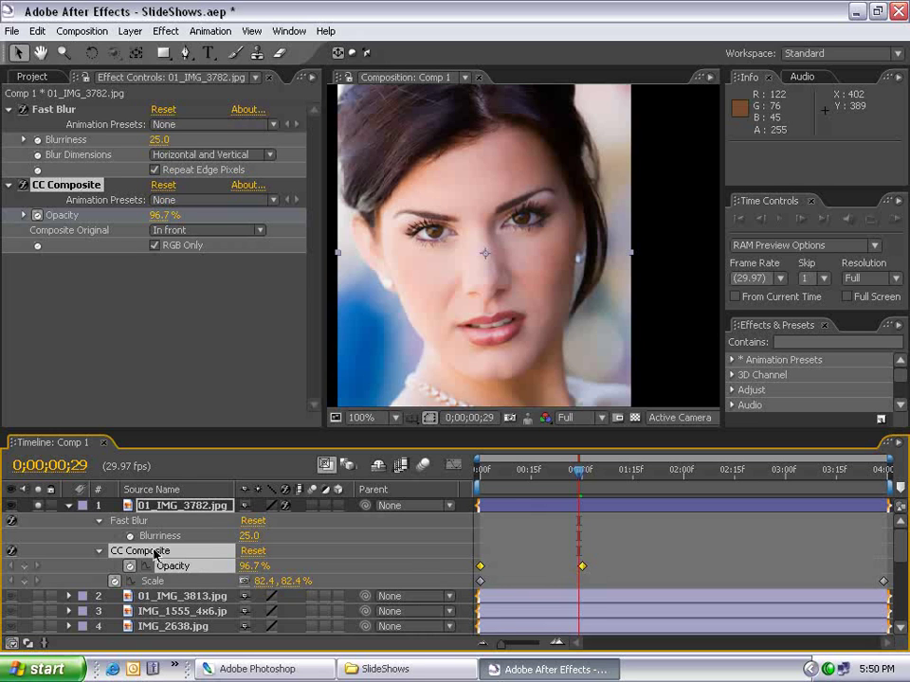
key("F9")
key("comma")
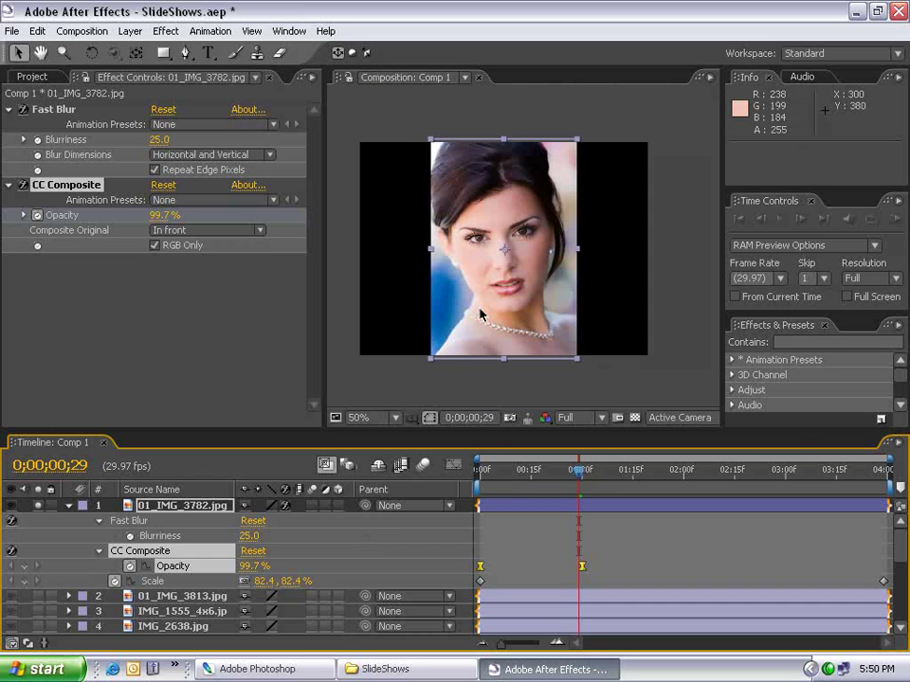
Run a RAM preview of the blur-to-sharp transition from the first frame and return to 0;00;00;00.
key("Home")
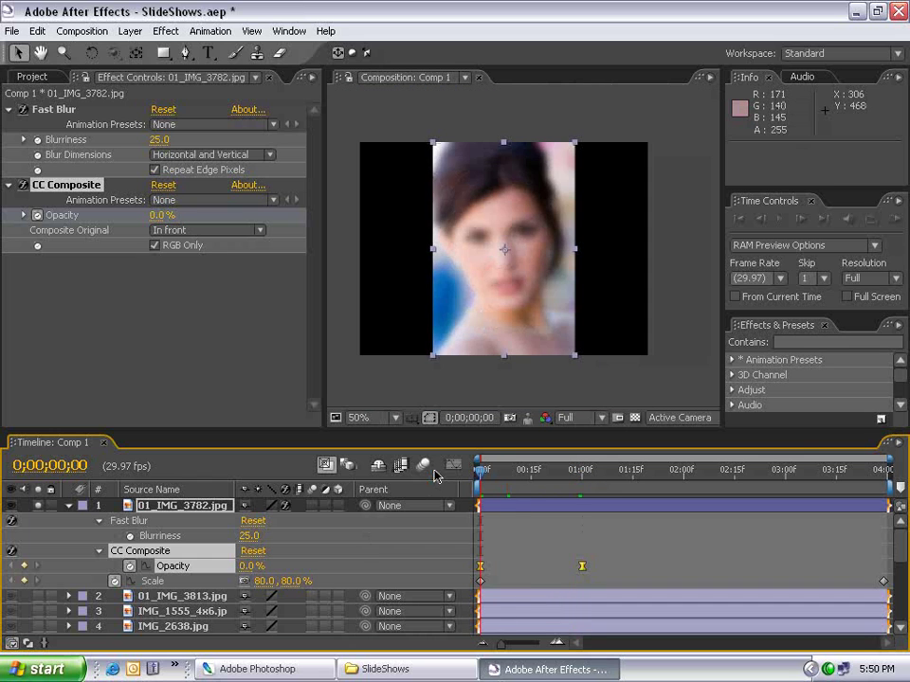
key("KP_0")
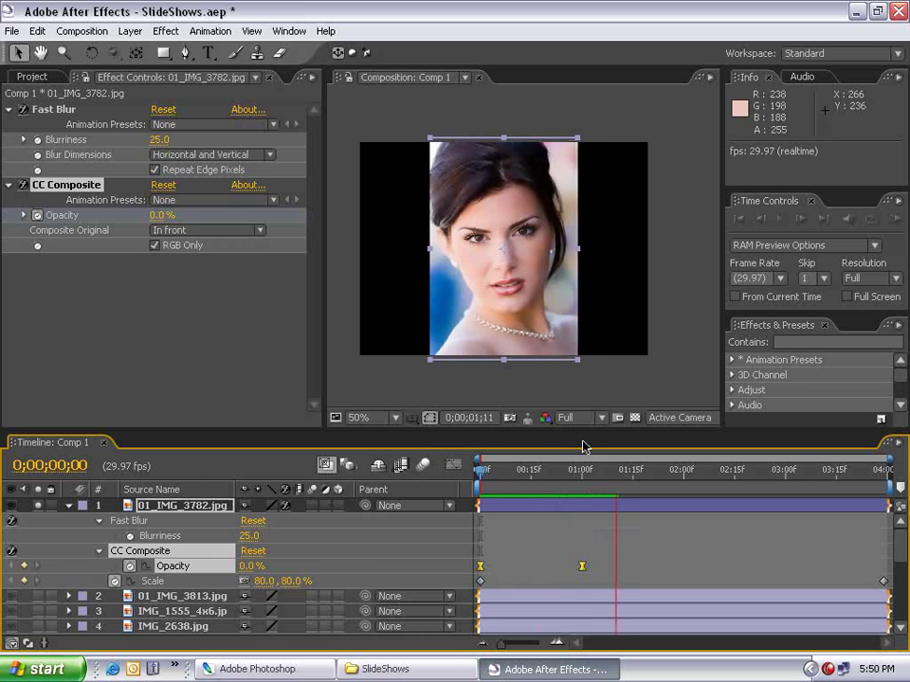
left_click_drag(621, 471, 480, 480)
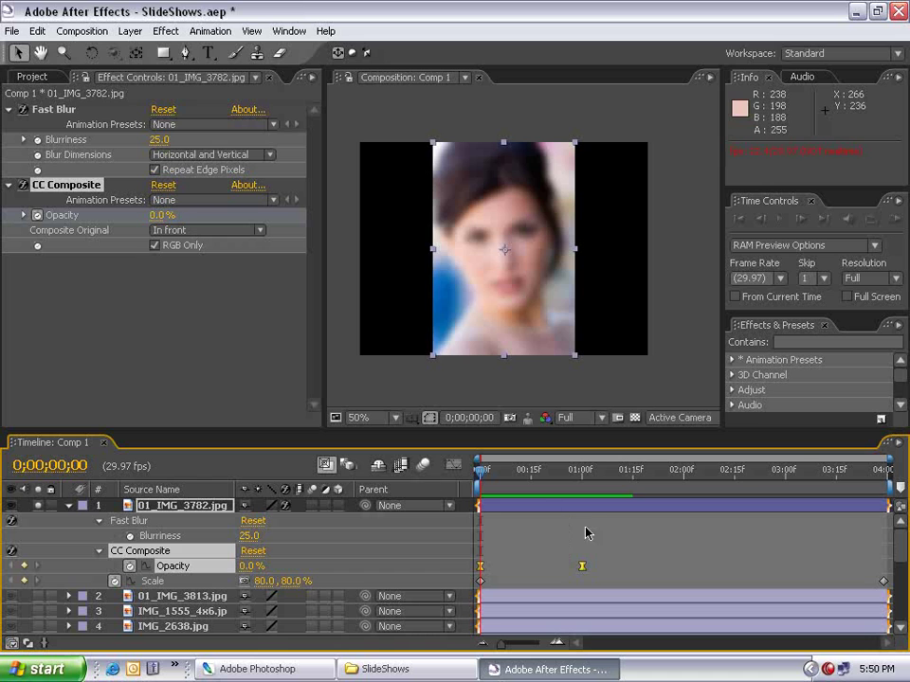
left_click(607, 535)
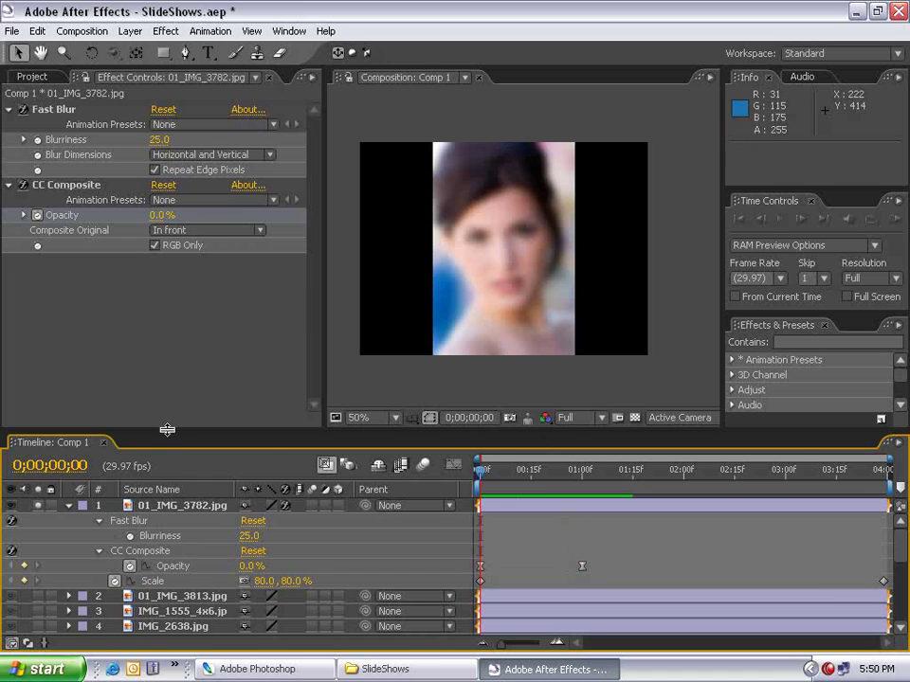
Enlarge the timeline area and collapse the properties of 01_IMG_3782.jpg so that more photo layers are listed.
left_click_drag(162, 427, 166, 365)
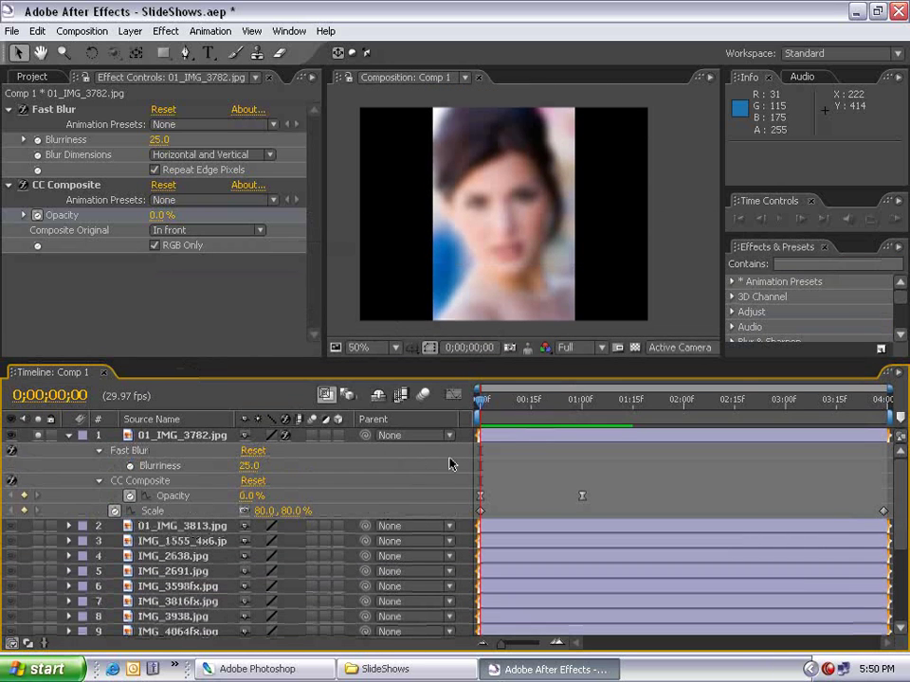
left_click(535, 443)
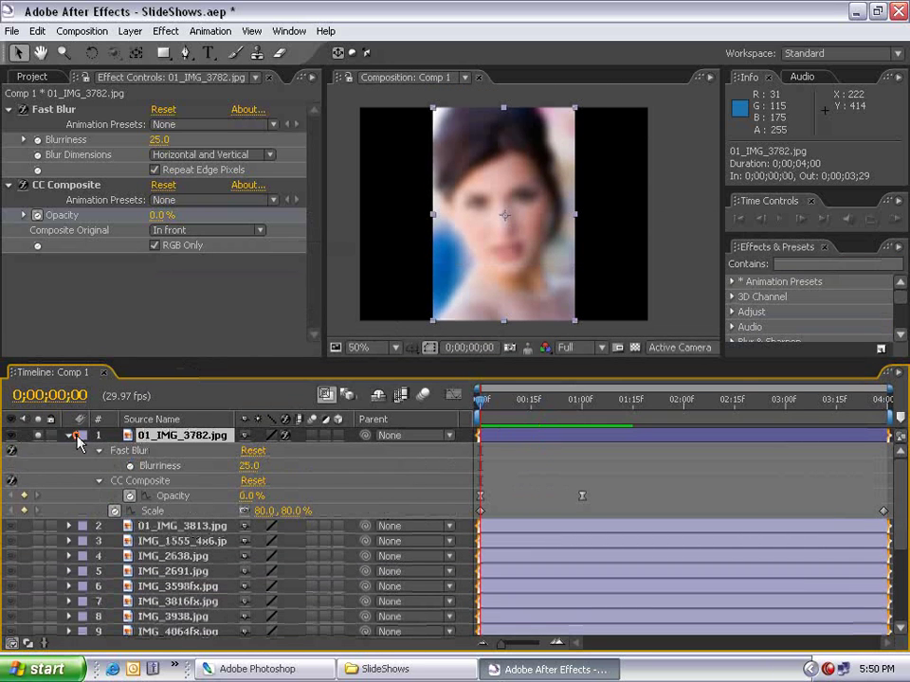
left_click(70, 435)
left_click(487, 452)
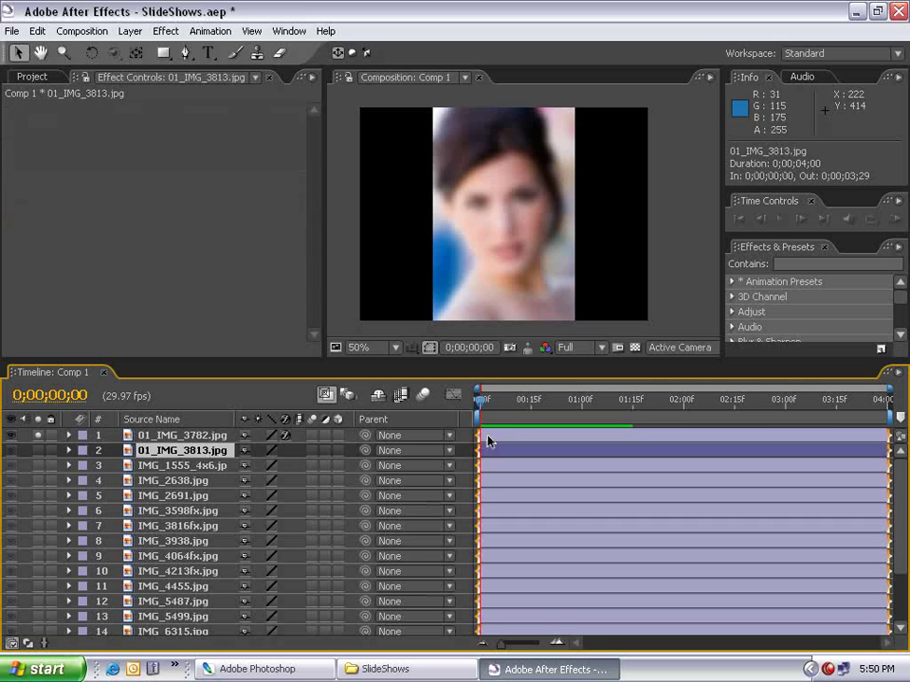
left_click(488, 437)
key("u")
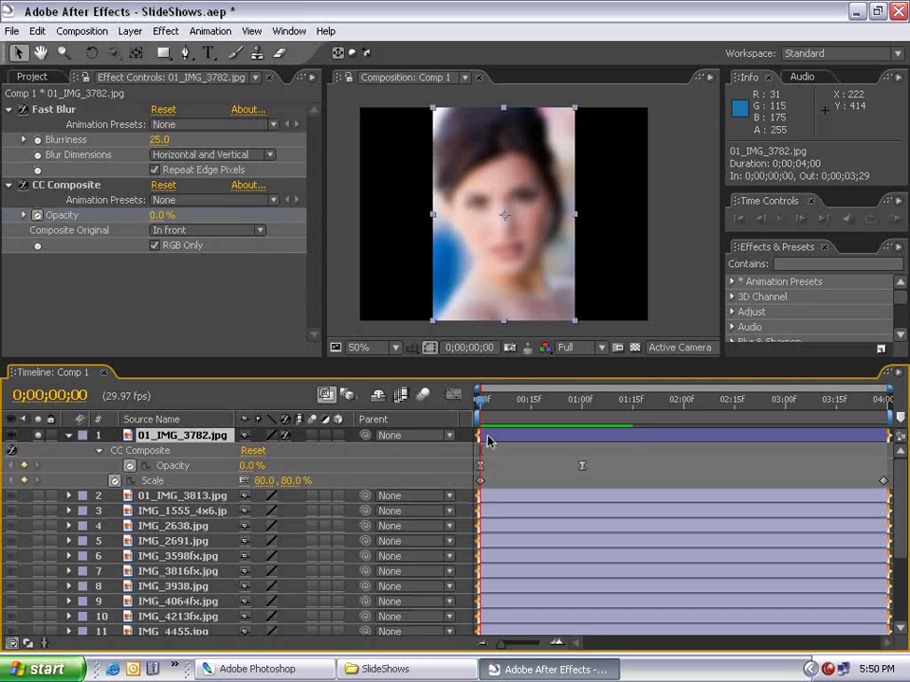
key("u")
key("u")
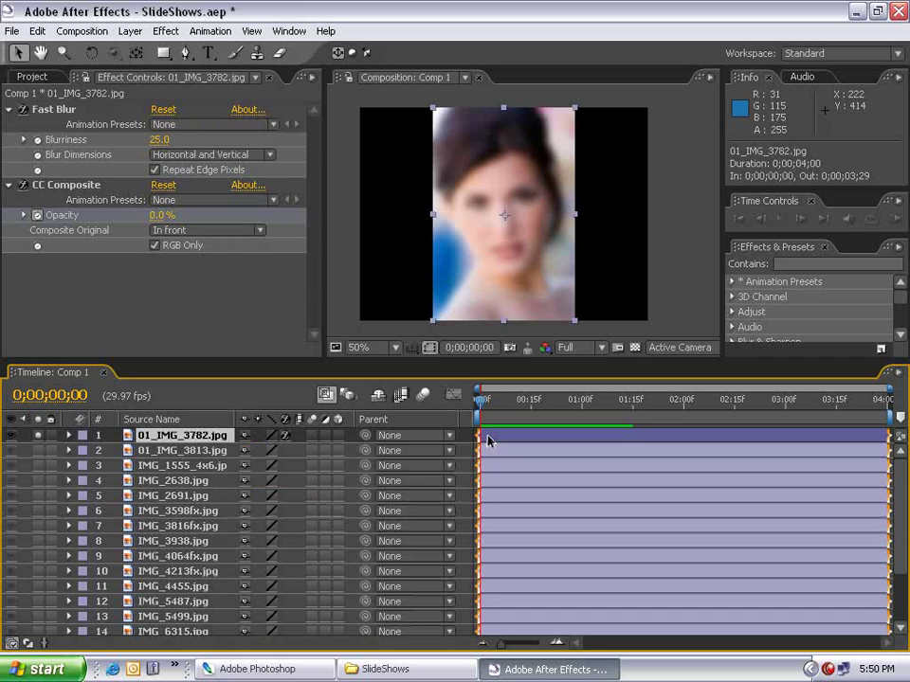
Reveal the animated properties of 01_IMG_3782.jpg and copy its Fast Blur effect, CC Composite effect and Scale keyframes.
left_click_drag(427, 364, 427, 335)
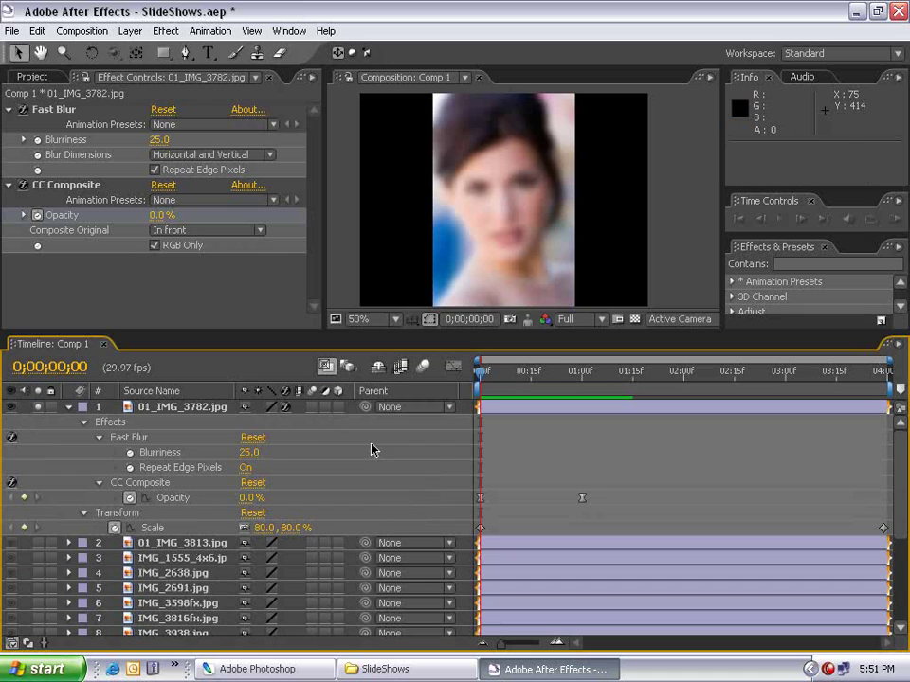
left_click(135, 437)
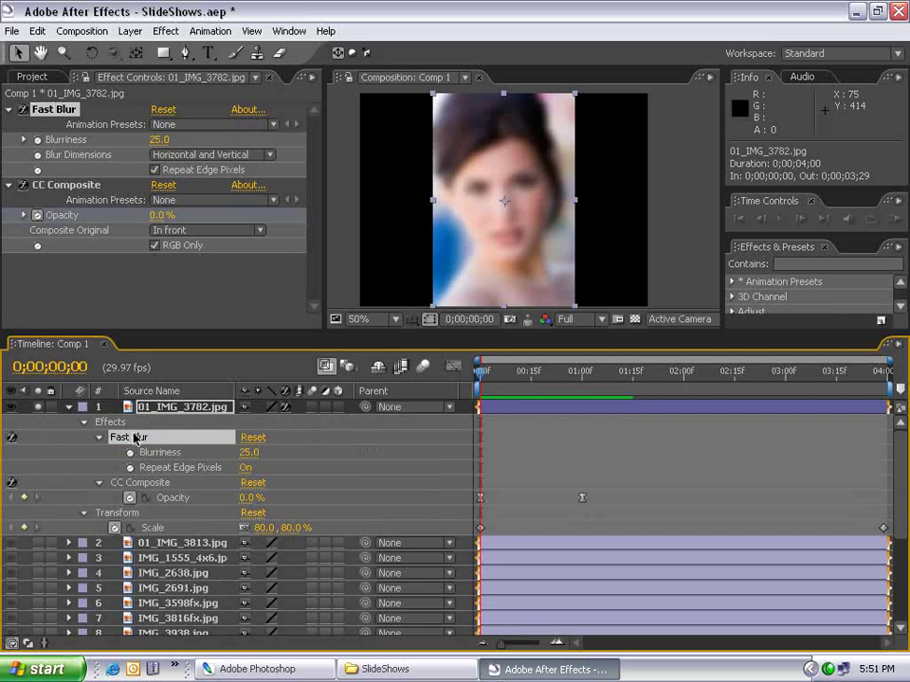
left_click(155, 486, "shift")
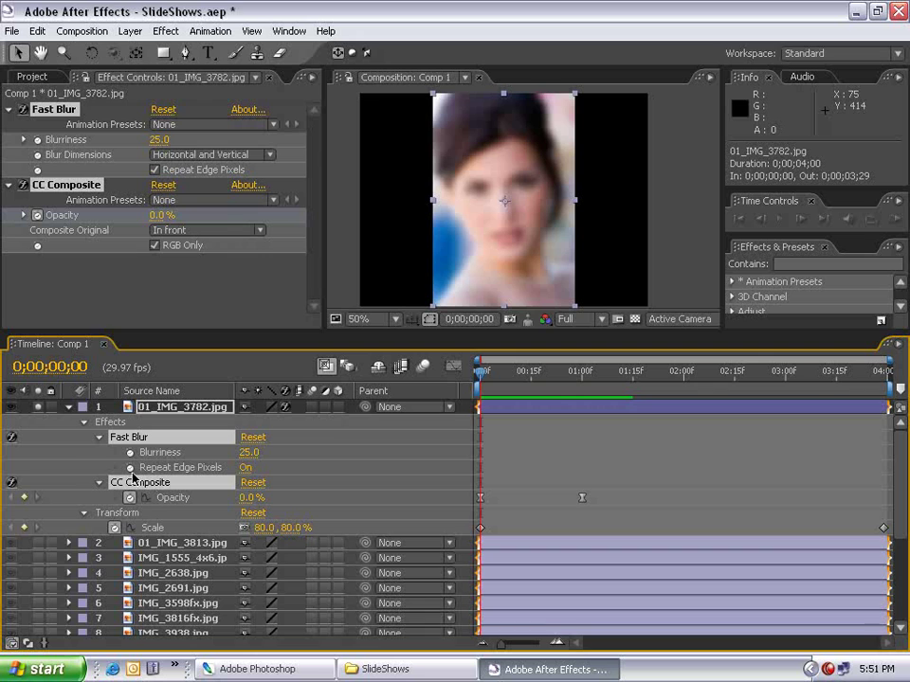
left_click(152, 528, "shift")
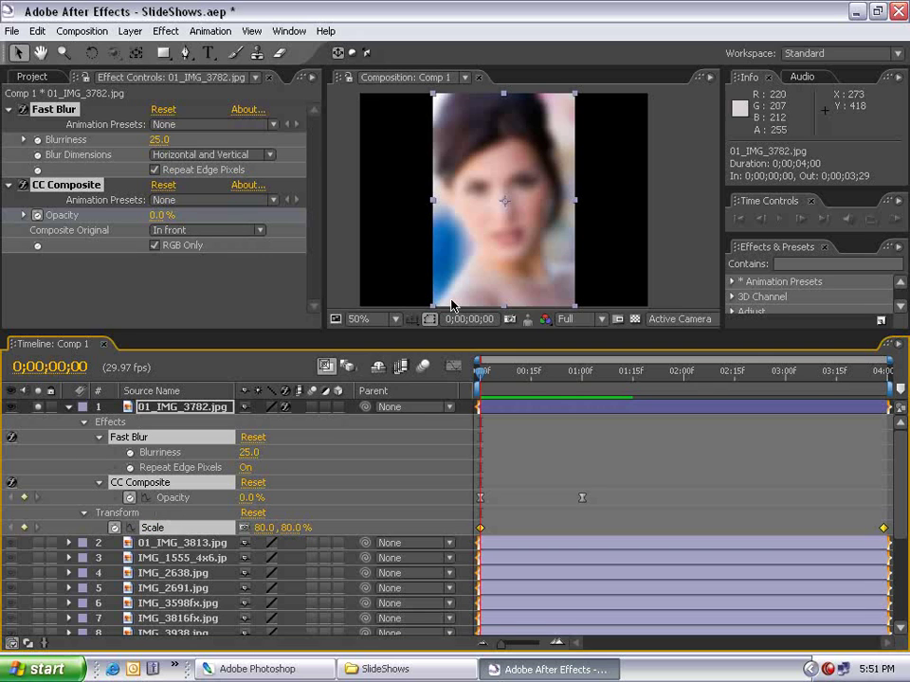
left_click(37, 30)
left_click(57, 119)
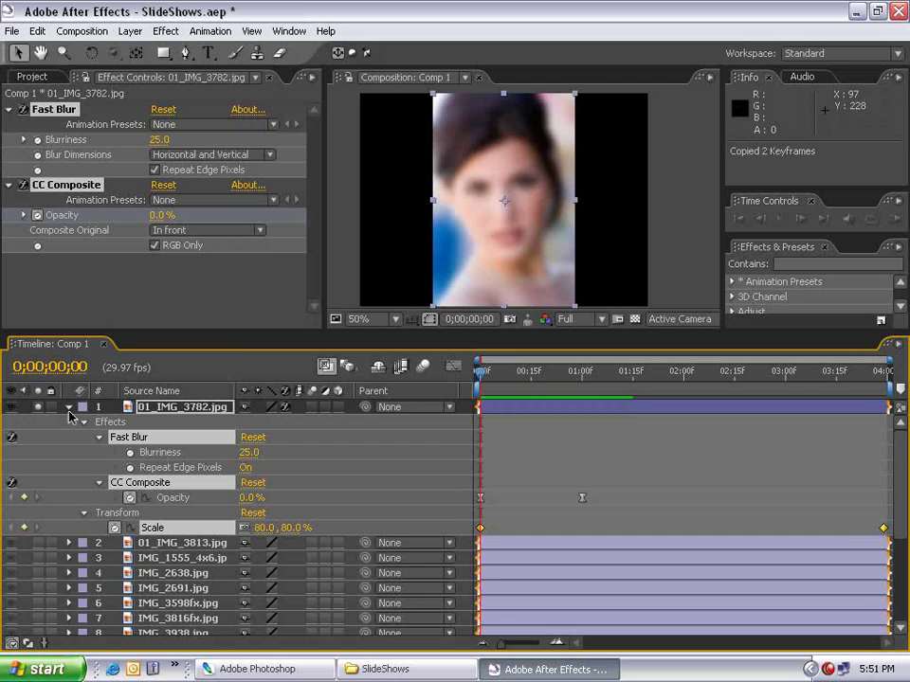
Collapse 01_IMG_3782.jpg and paste the copied effects and Scale keyframes onto all layers from 01_IMG_3813.jpg to IMG_9257.jpg.
left_click(68, 407)
left_click(161, 424)
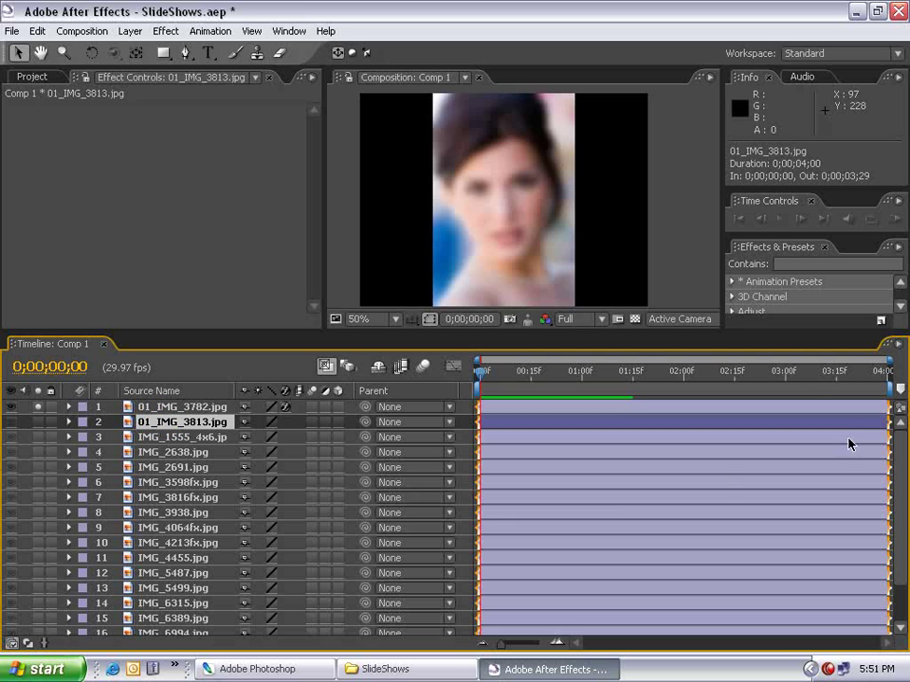
scroll(853, 502, "down", 2)
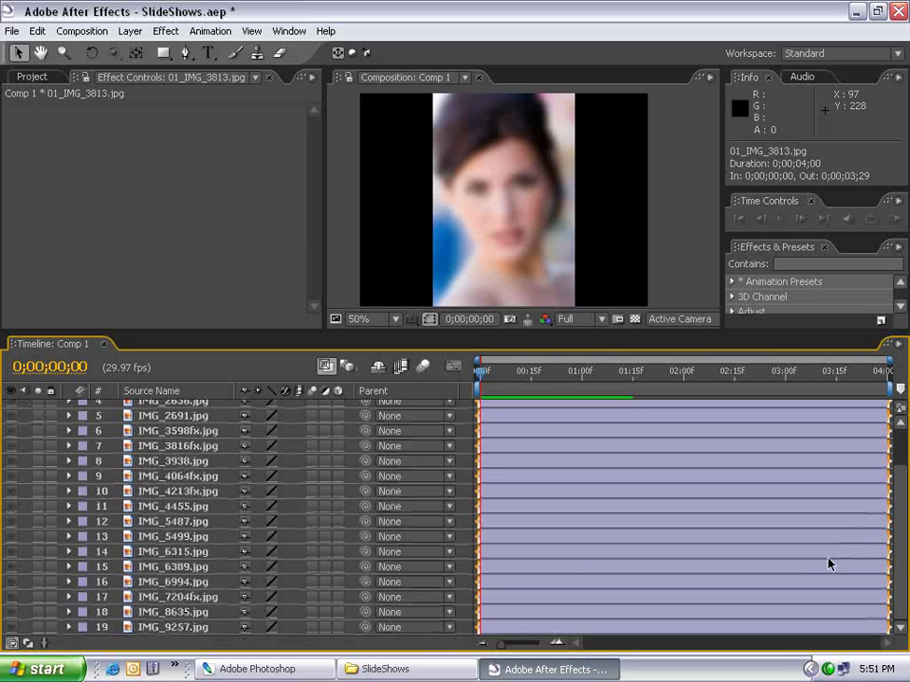
left_click(151, 628, "shift")
left_click(36, 30)
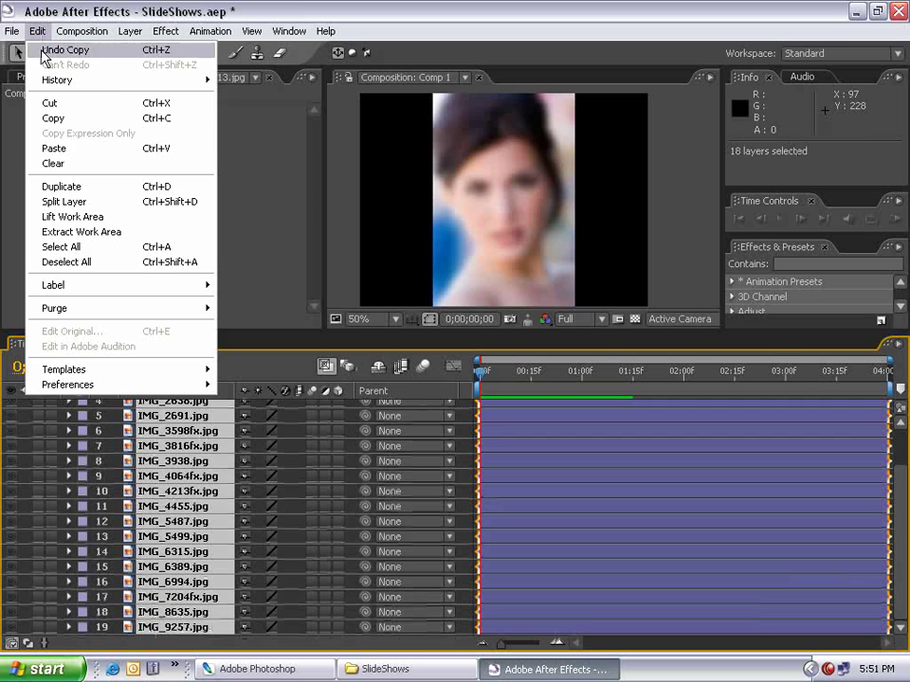
left_click(55, 148)
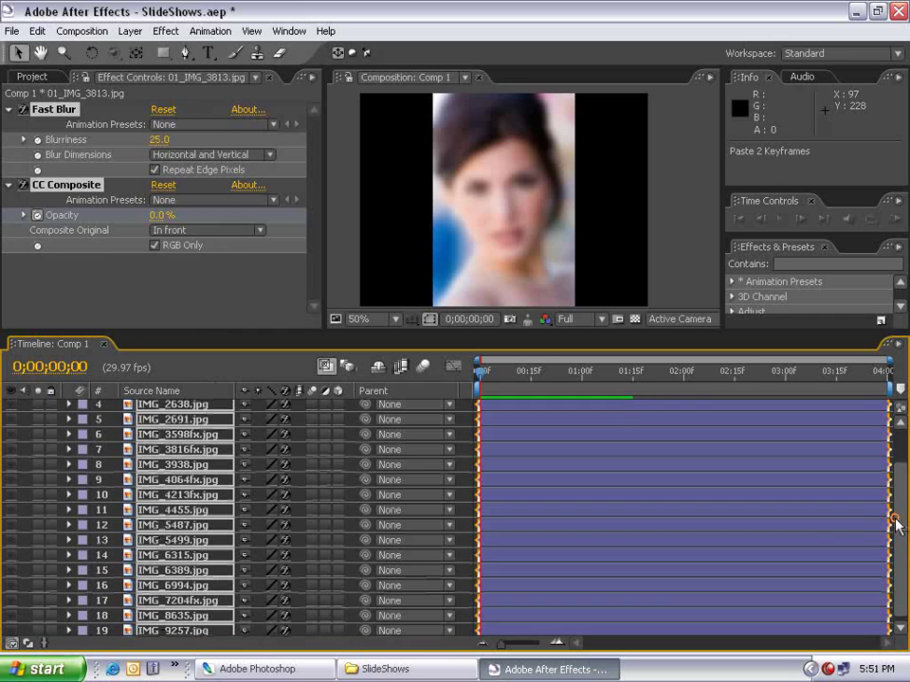
Turn off solo on 01_IMG_3782.jpg, move the current time to 0;00;01;21 and deselect all layers.
scroll(579, 428, "up", 2)
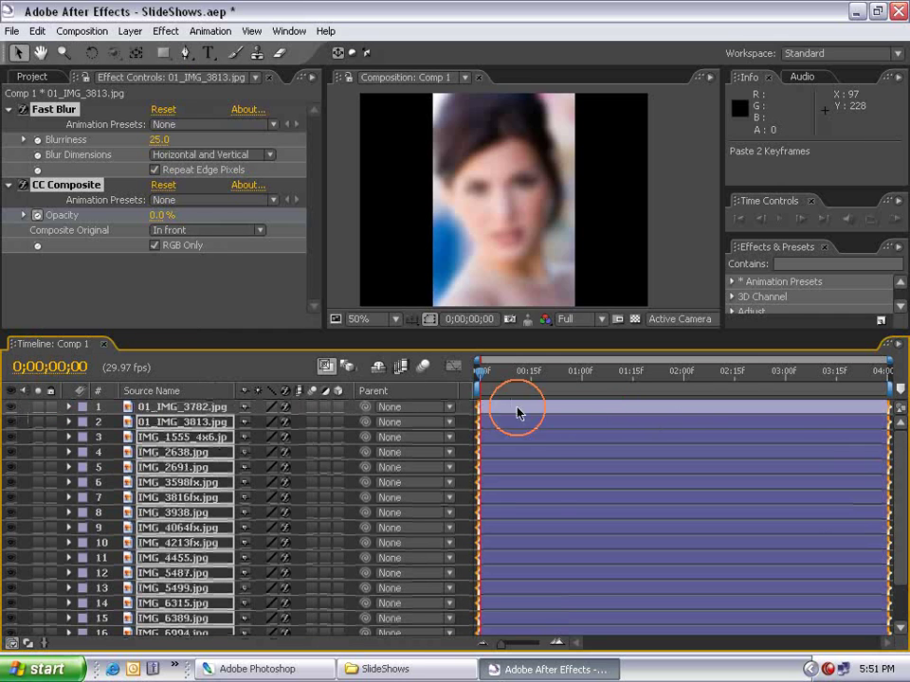
left_click_drag(484, 376, 654, 380)
left_click(697, 270)
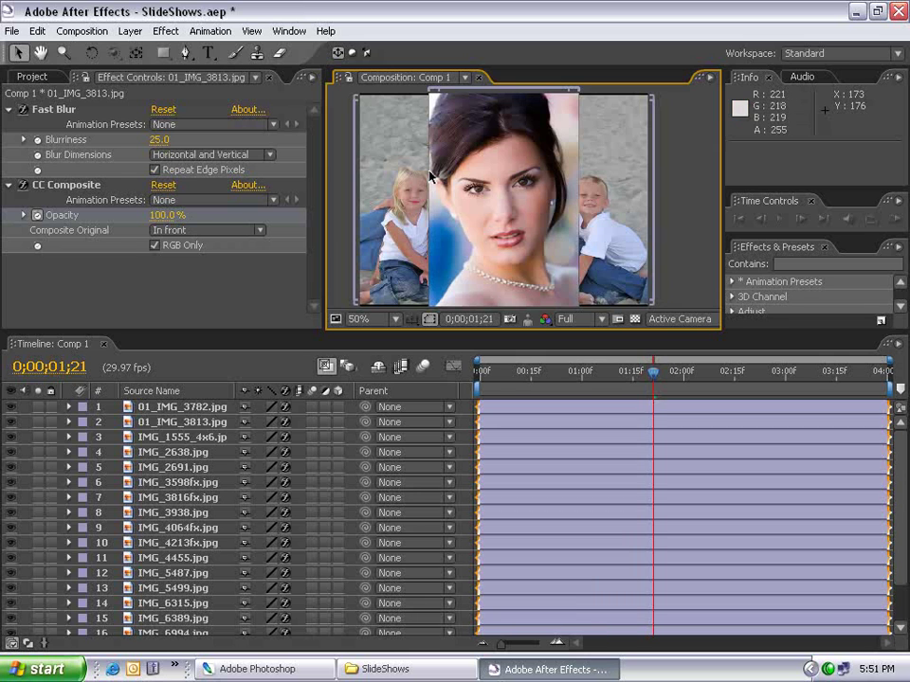
Sequence all layers from 01_IMG_3782.jpg to IMG_9257.jpg with a 0;00;00;20 overlap and the Dissolve Front Layer transition.
left_click(188, 415)
scroll(900, 451, "down", 2)
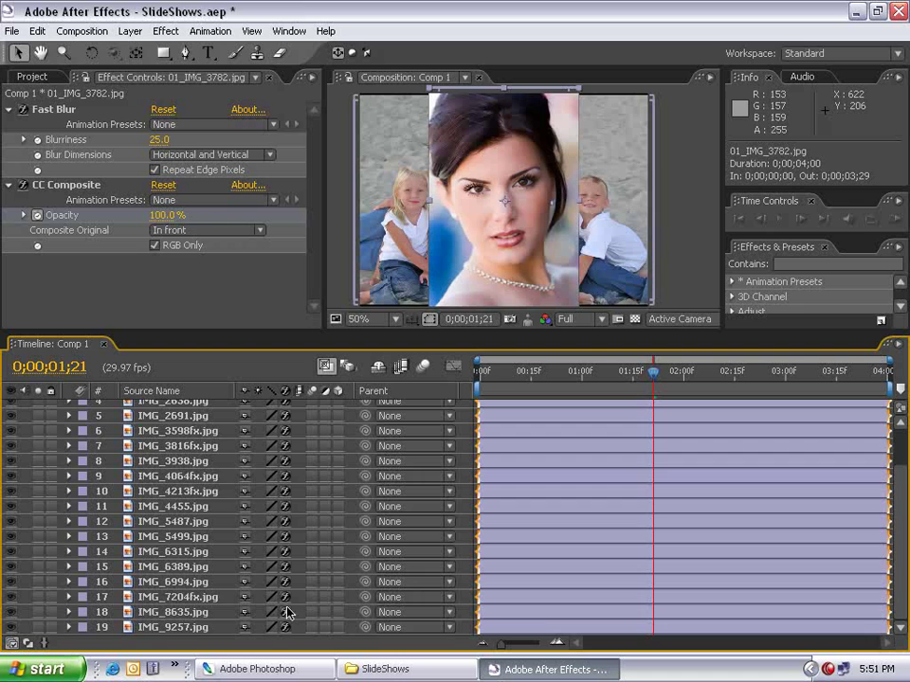
left_click(168, 628, "shift")
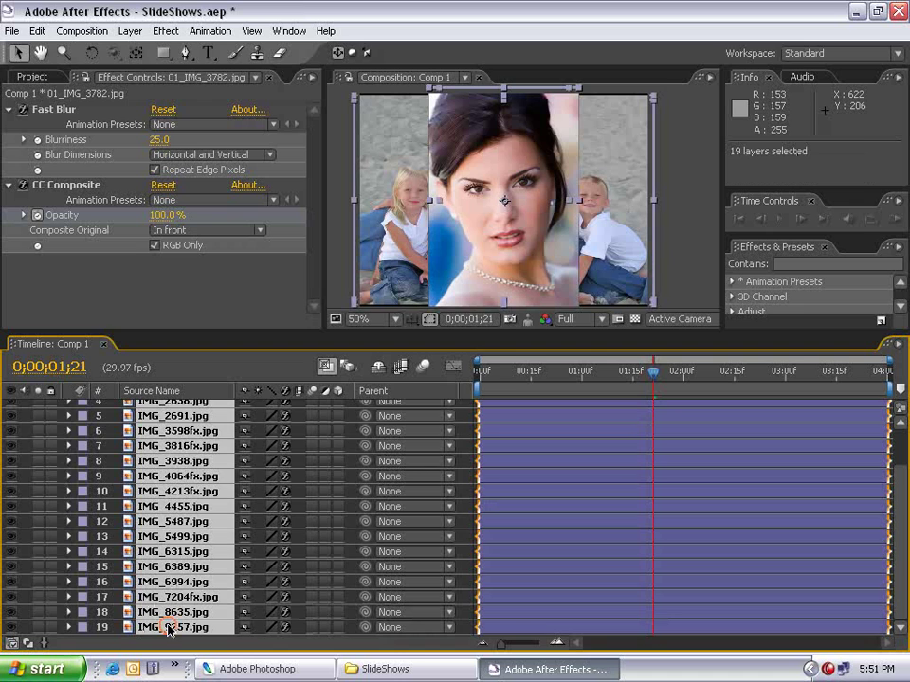
left_click(210, 32)
mouse_move(244, 186)
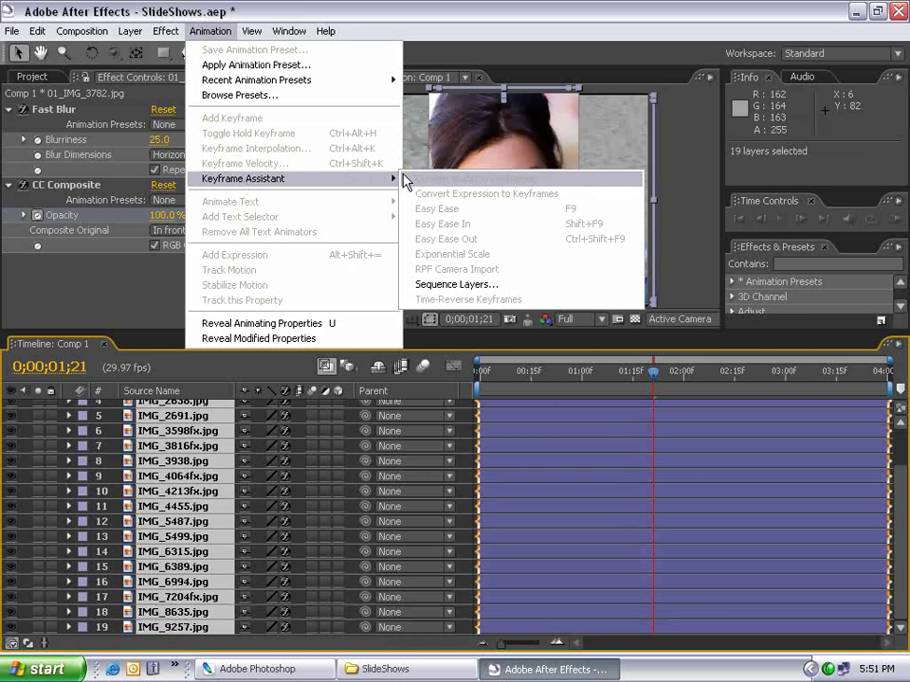
left_click(436, 284)
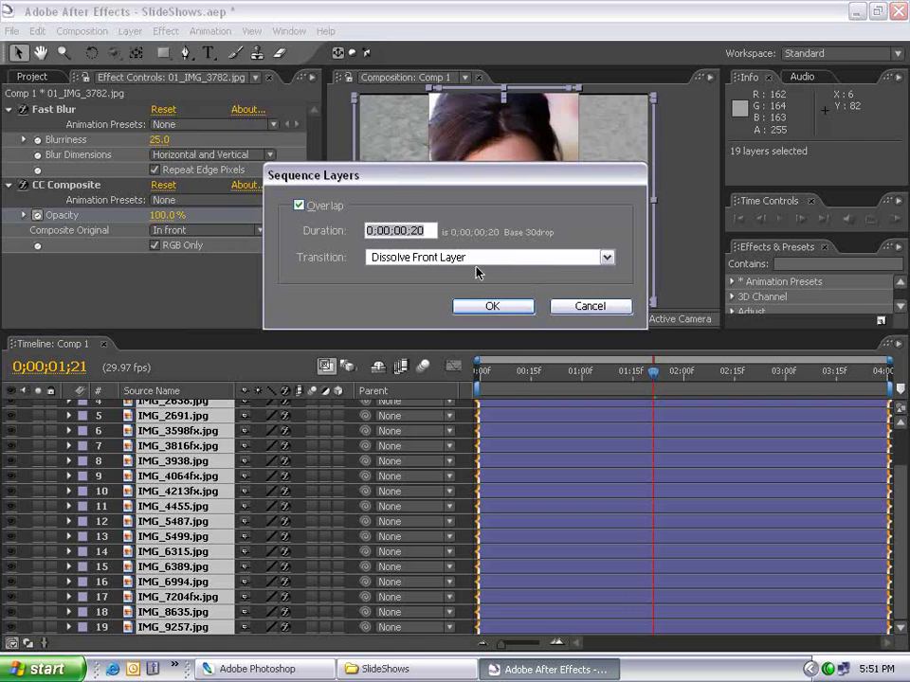
left_click_drag(376, 188, 349, 293)
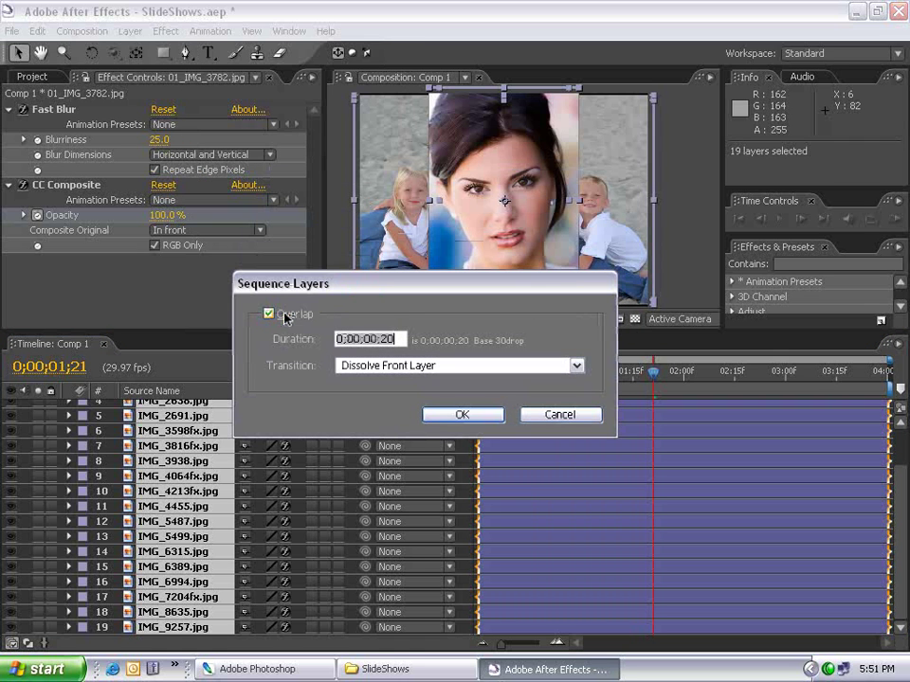
left_click(385, 338)
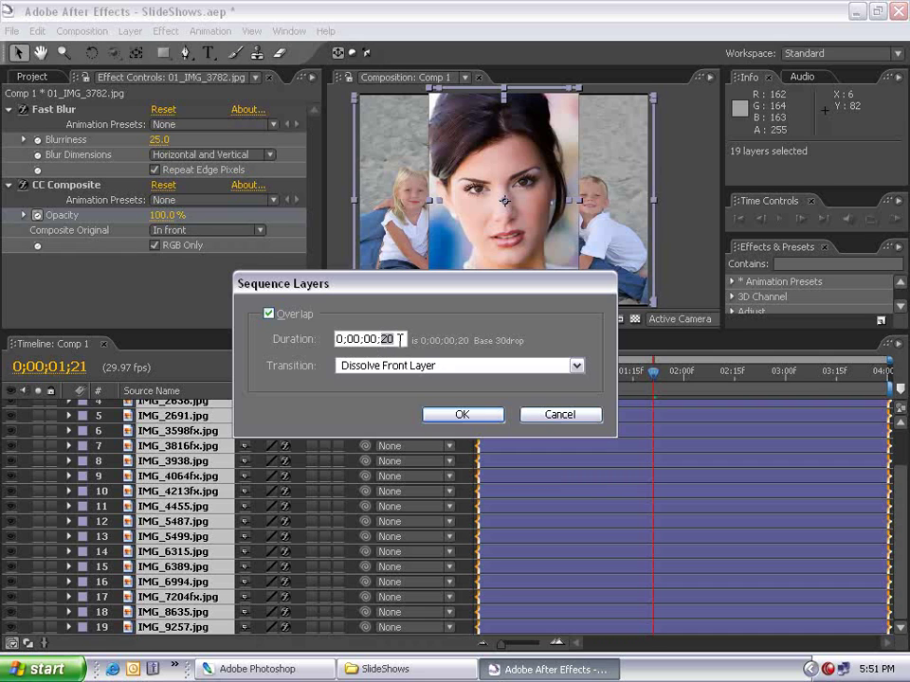
left_click(363, 367)
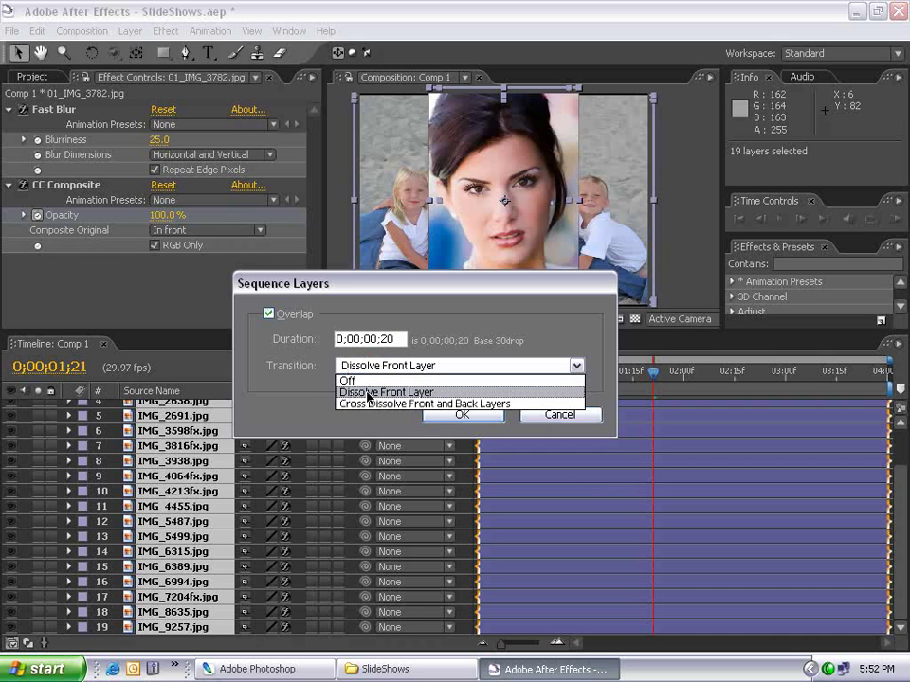
left_click(369, 393)
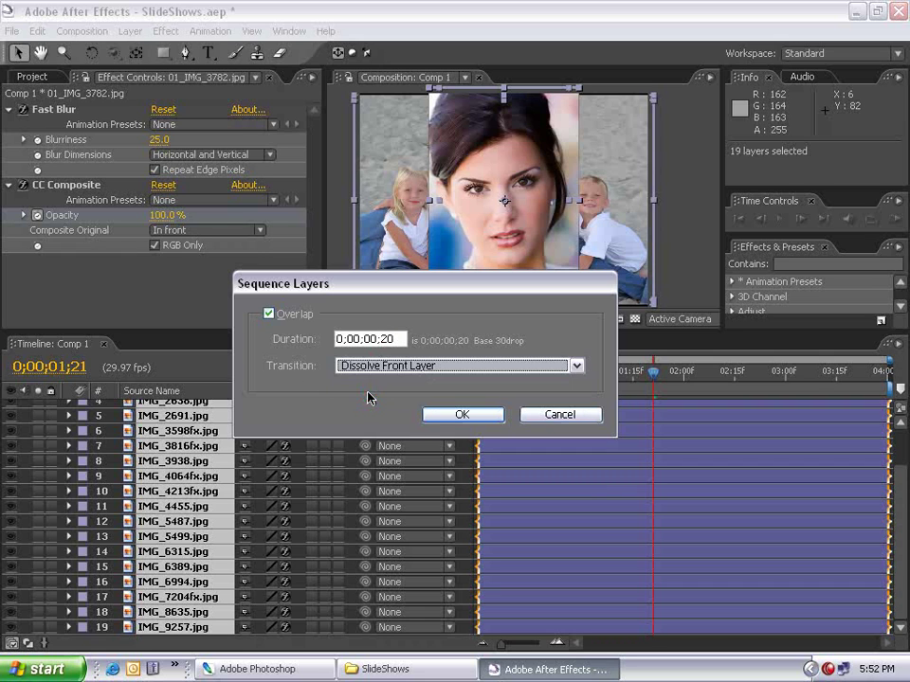
left_click(459, 415)
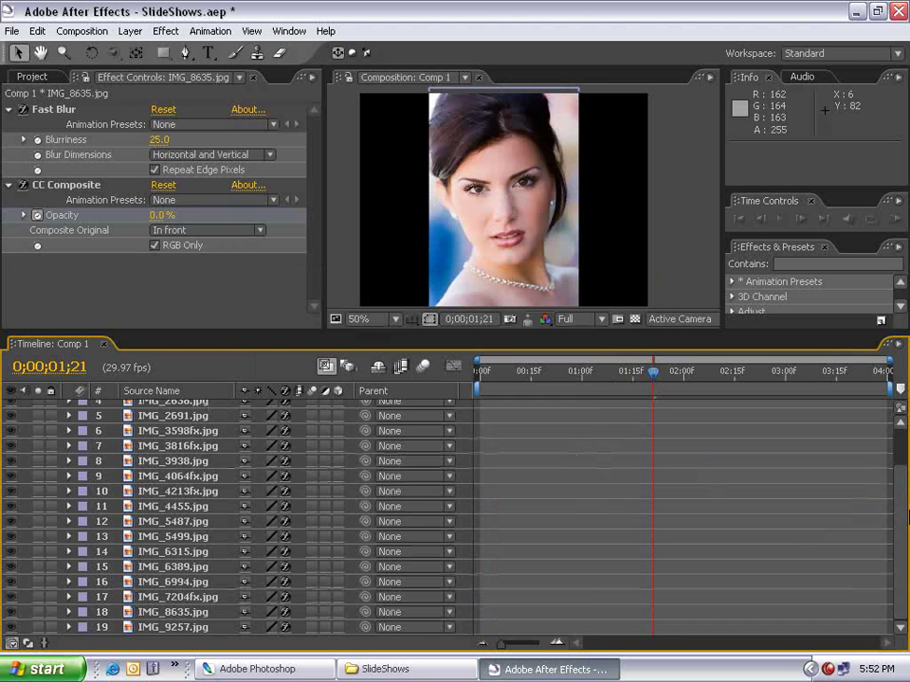
Scrub through the overlap between the first two photos and return to 0;00;00;00.
scroll(559, 453, "up", 3)
left_click_drag(820, 381, 768, 375)
key("Home")
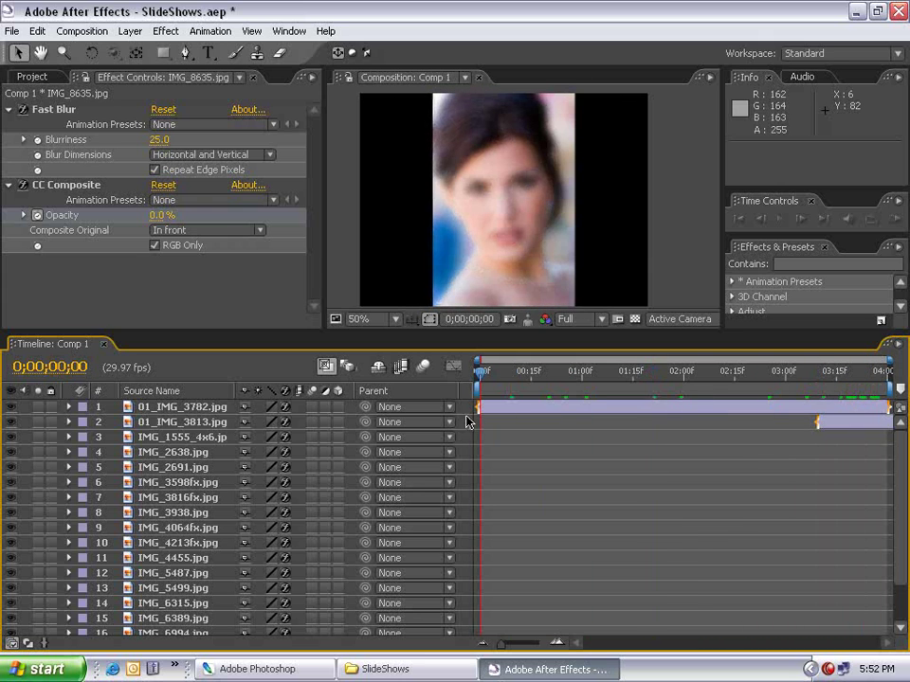
Set the composition's duration to 0;02;04;00.
left_click(82, 31)
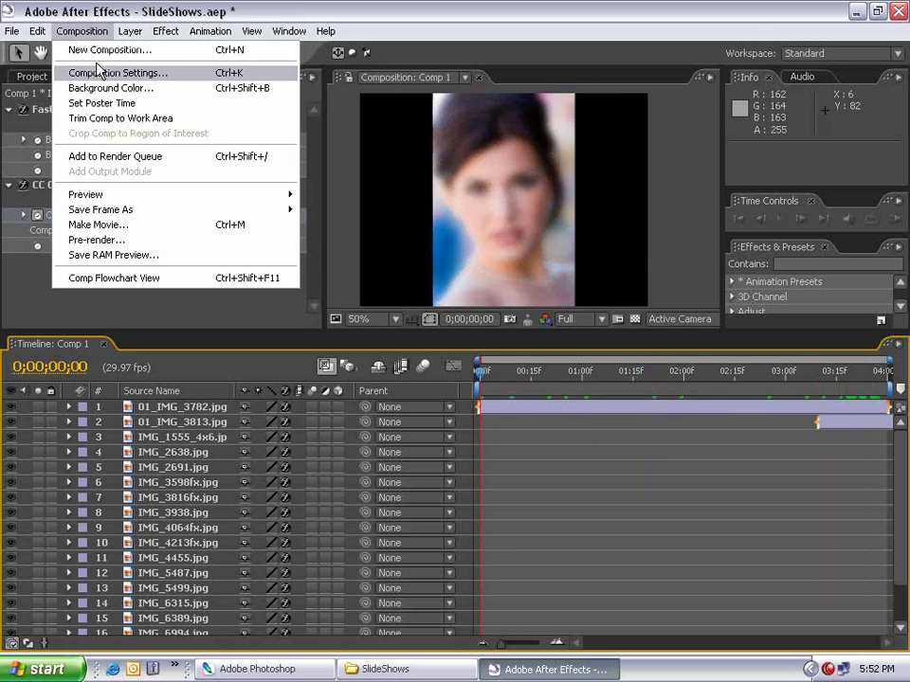
left_click(76, 72)
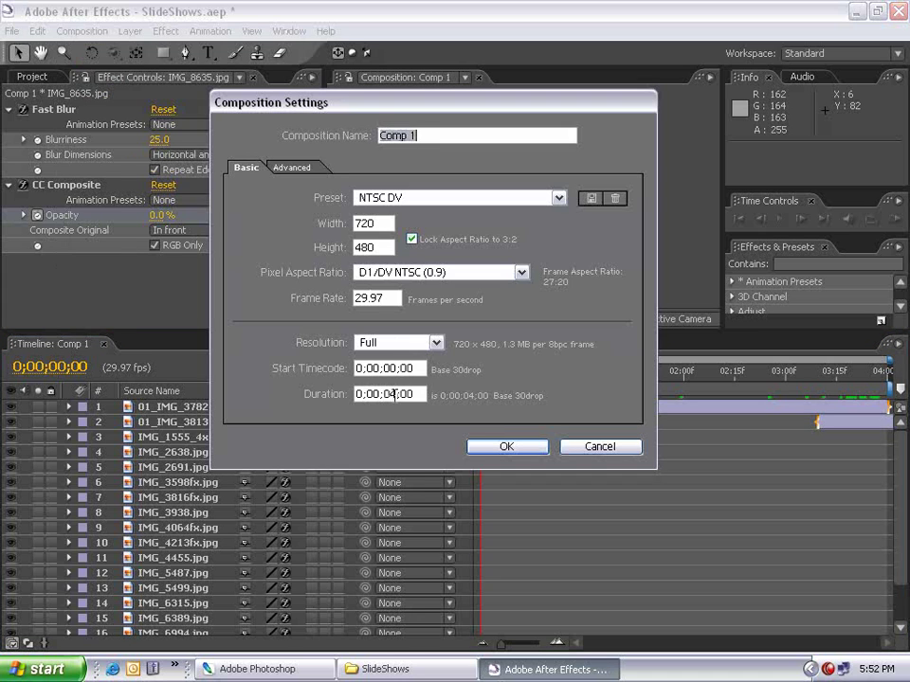
left_click(374, 392)
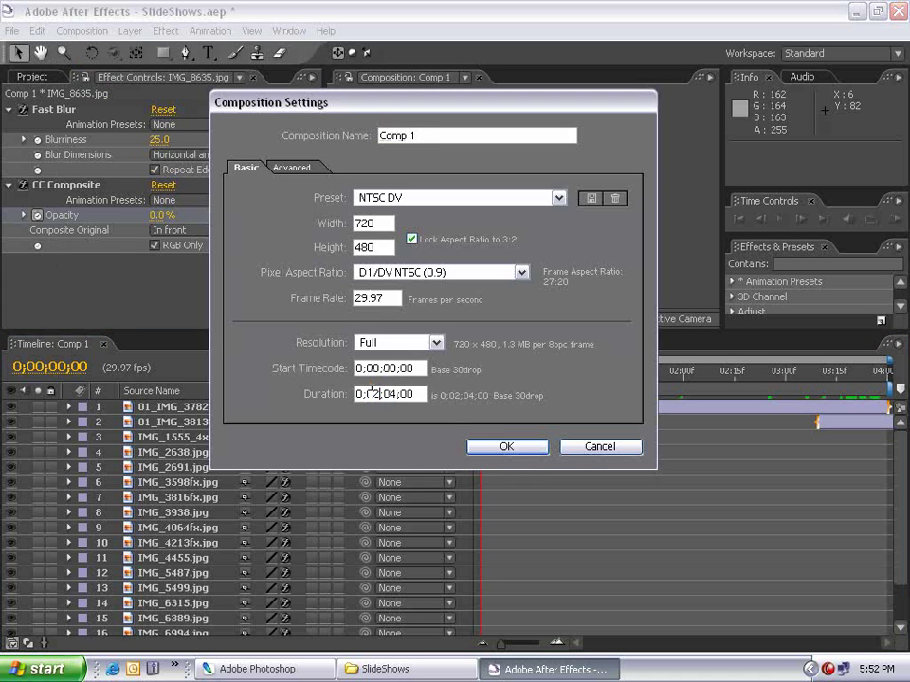
right_click(373, 393)
left_click(505, 452)
left_click(505, 451)
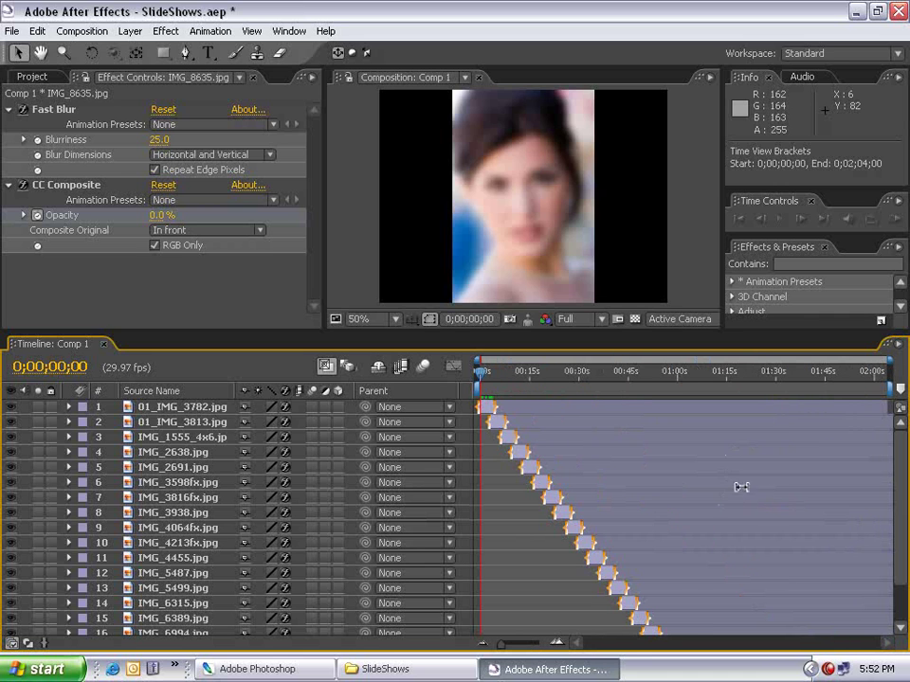
End the work area at the out point of IMG_9257.jpg, trim the composition to it and scrub to 0;00;50;01.
key("grave")
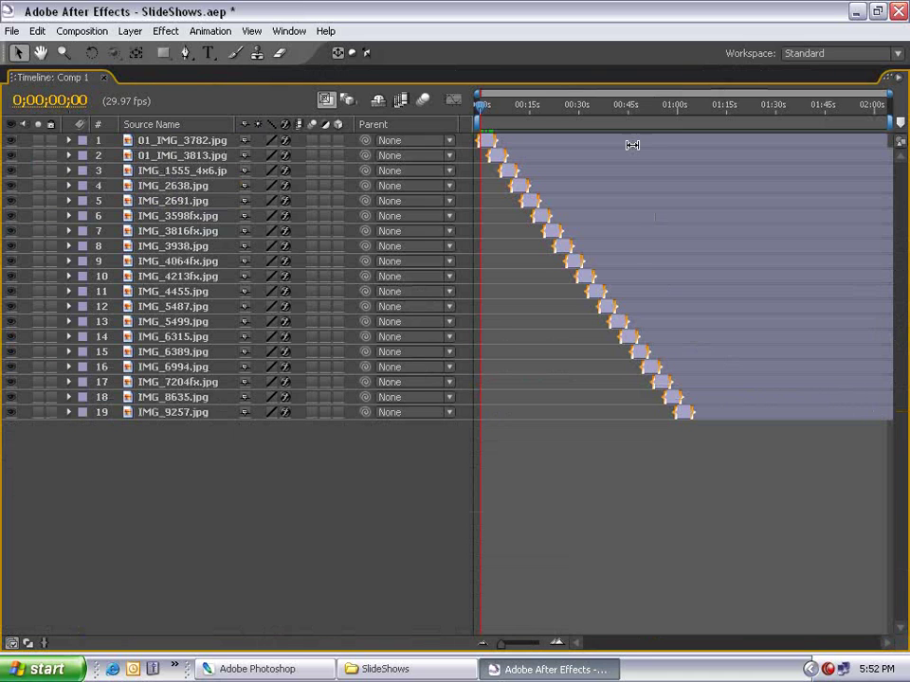
left_click(683, 414)
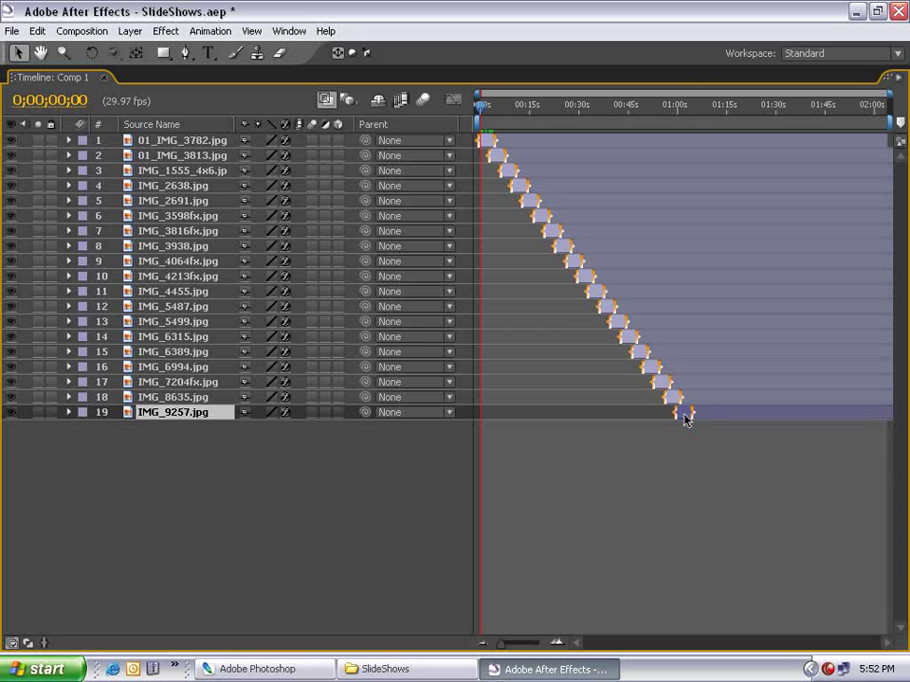
key("o")
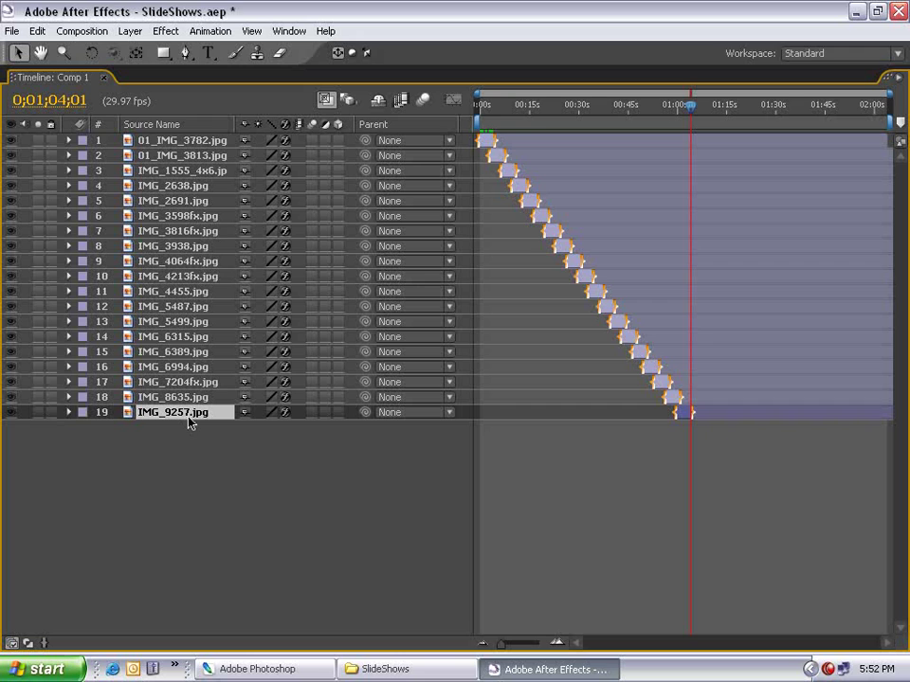
key("n")
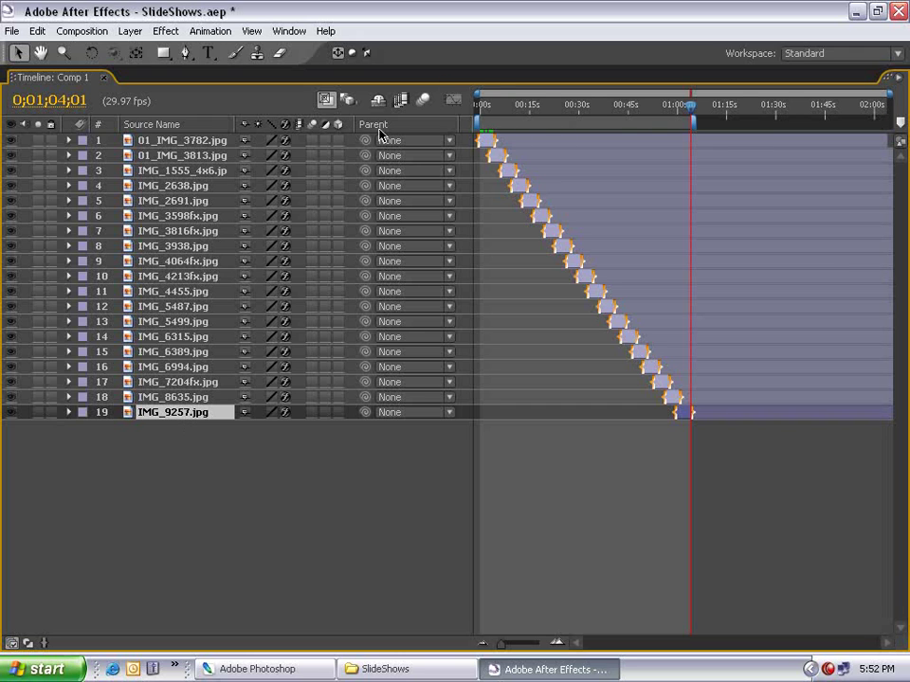
right_click(599, 129)
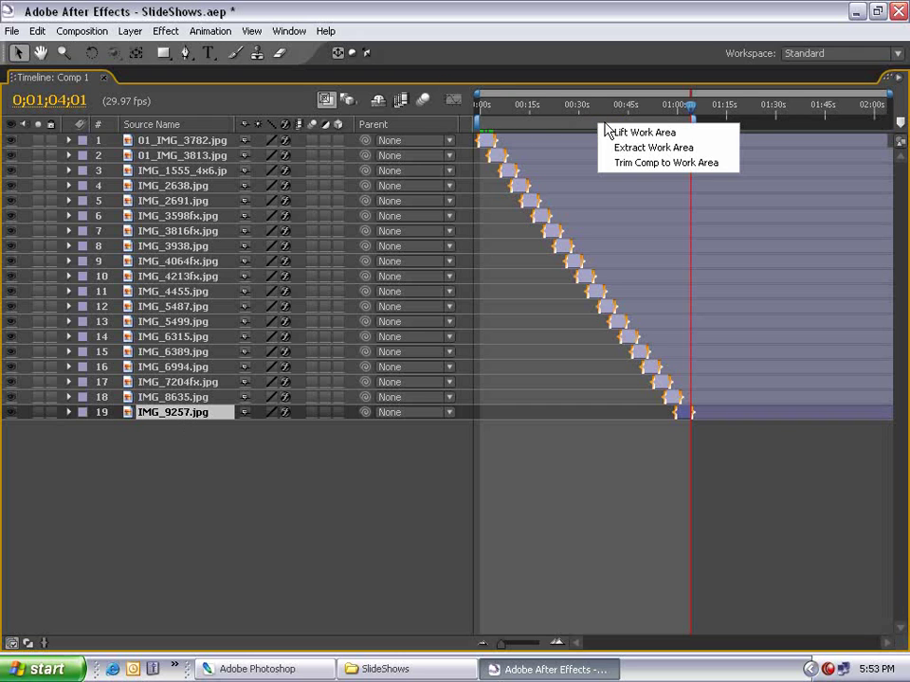
left_click(657, 162)
left_click_drag(732, 118, 799, 173)
key("grave")
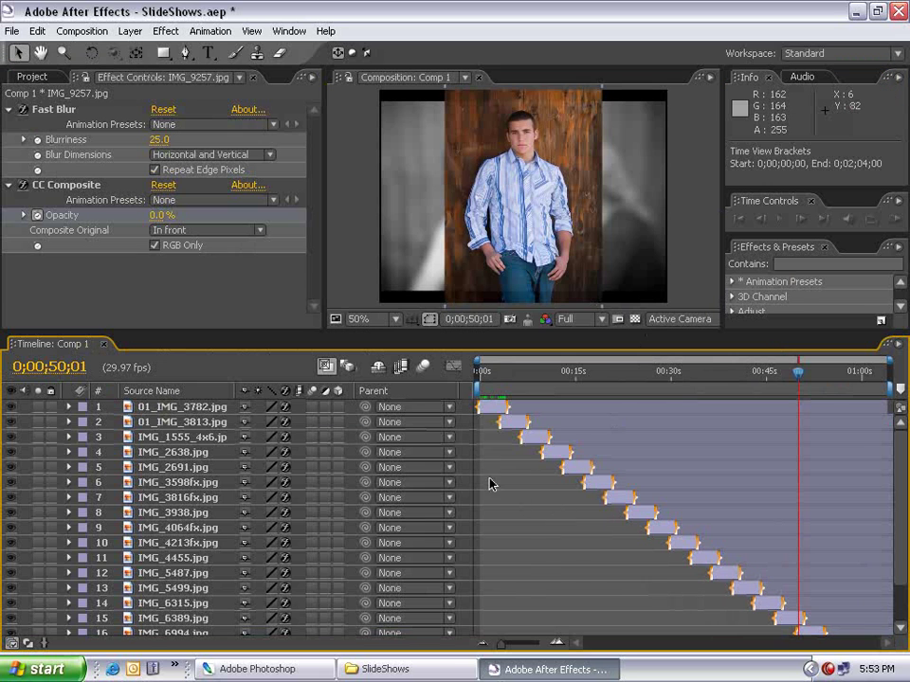
Add layer Opacity keyframes of 100% to 01_IMG_3782.jpg at 0;00;00;00 and 0;00;00;10.
left_click_drag(495, 380, 479, 379)
left_click(483, 408)
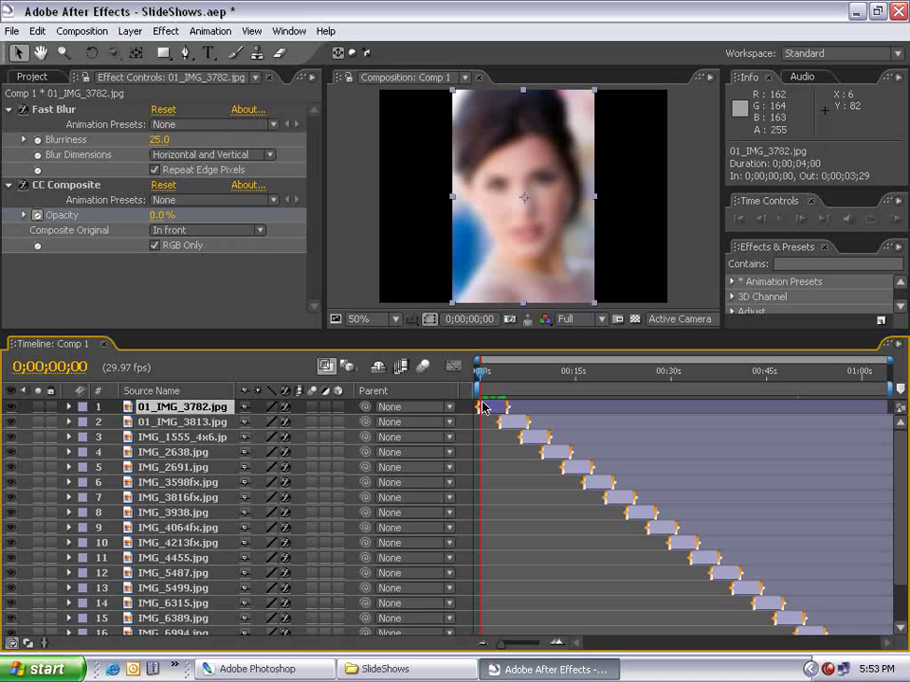
key("t")
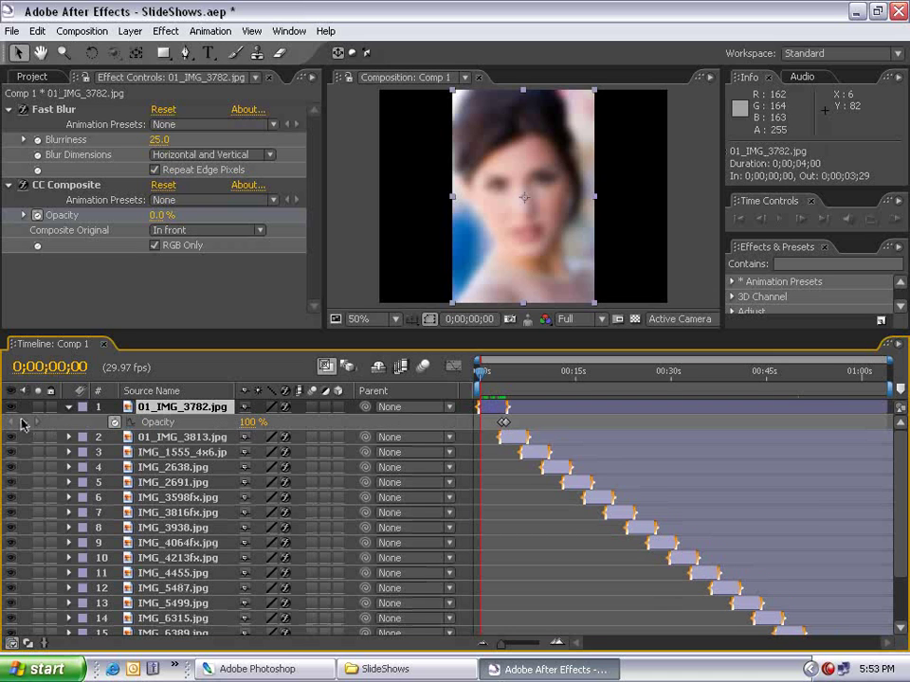
left_click(23, 422)
key("equal")
key("equal")
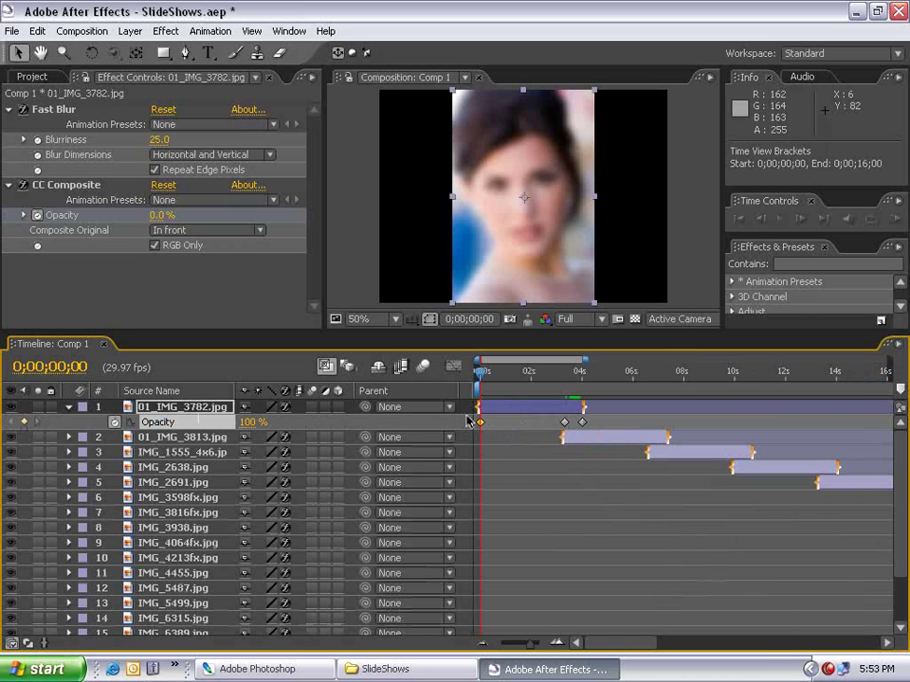
key("space")
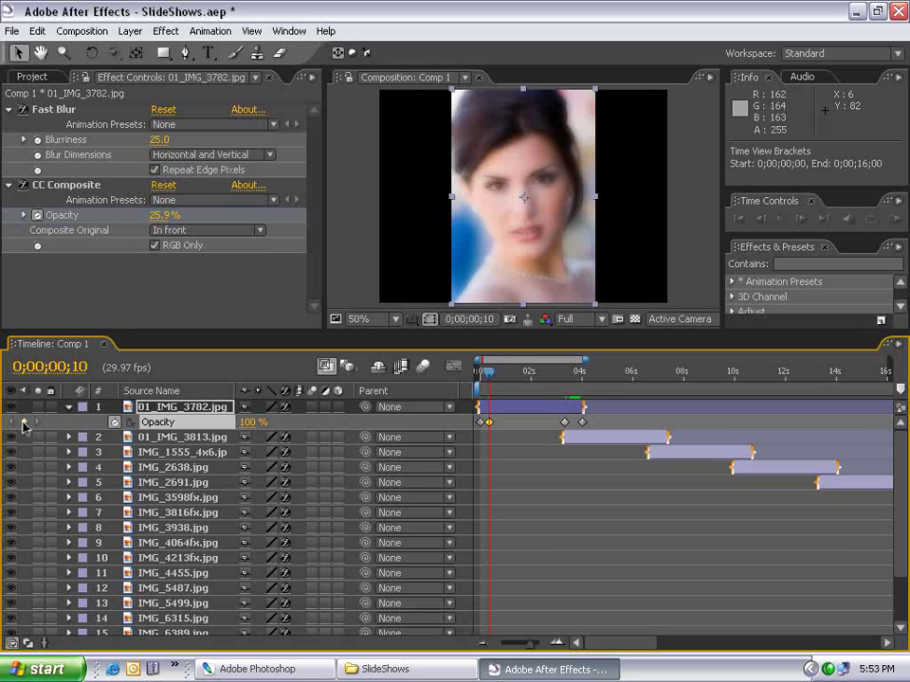
Set the layer Opacity keyframe of 01_IMG_3782.jpg at 0;00;00;00 to 0%.
left_click(14, 422)
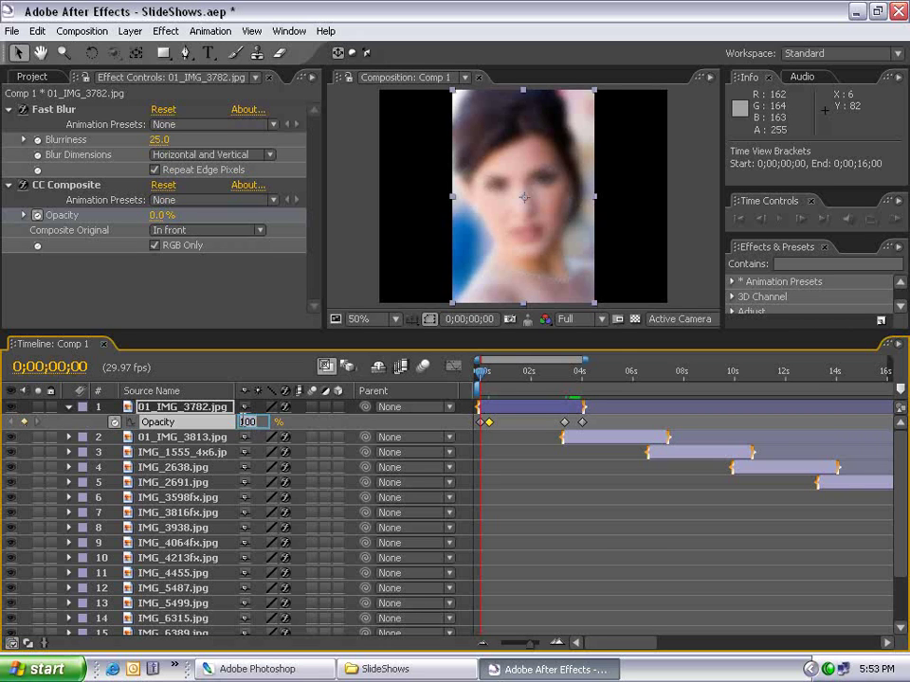
key("minus")
key("minus")
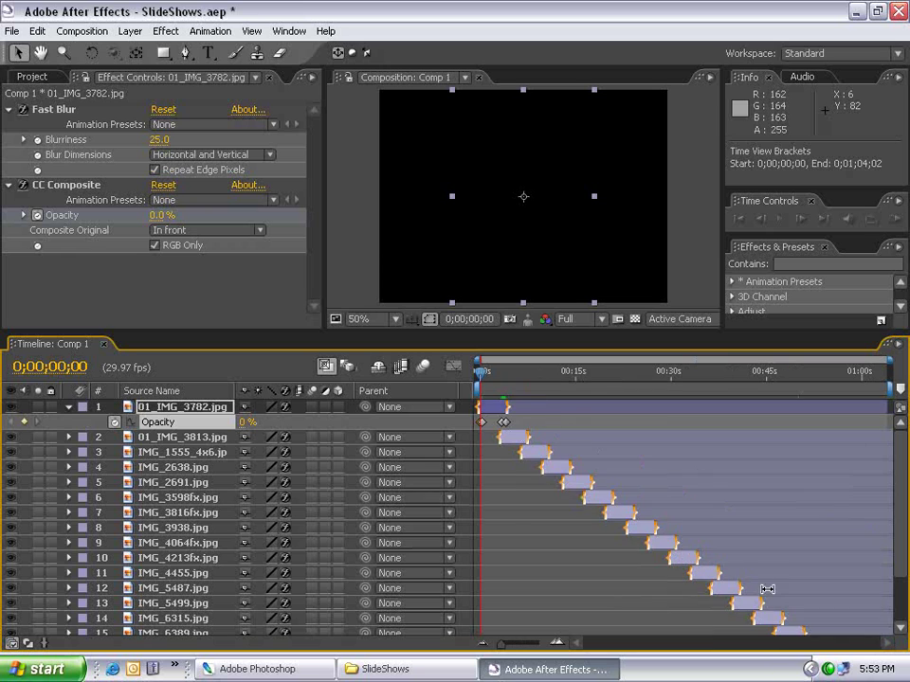
Add layer Opacity keyframes of 100% to IMG_9257.jpg at 0;01;04;01 and 0;01;03;21.
scroll(758, 473, "down", 3)
left_click(875, 628)
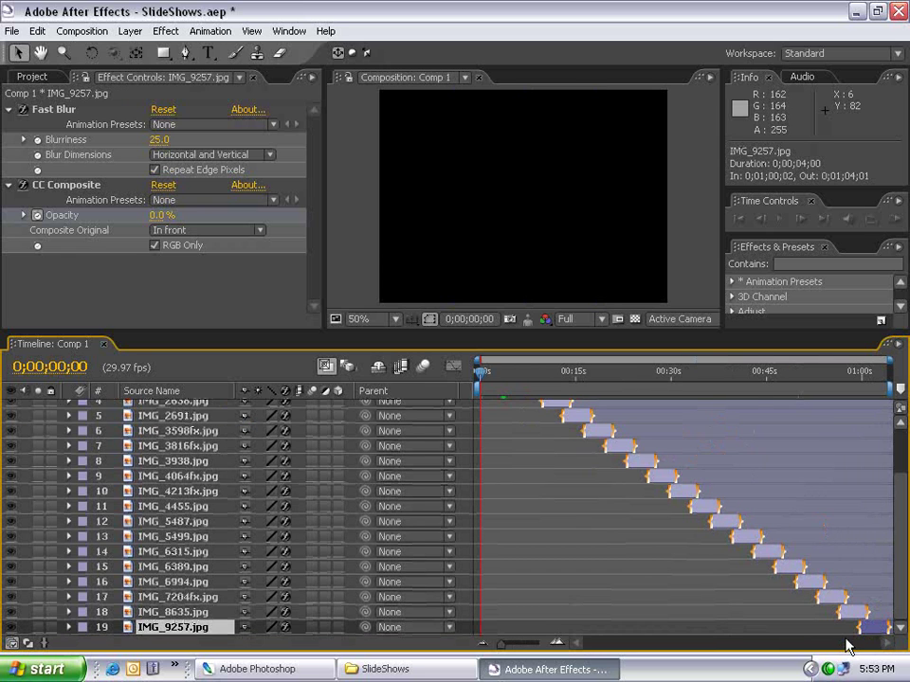
key("t")
key("End")
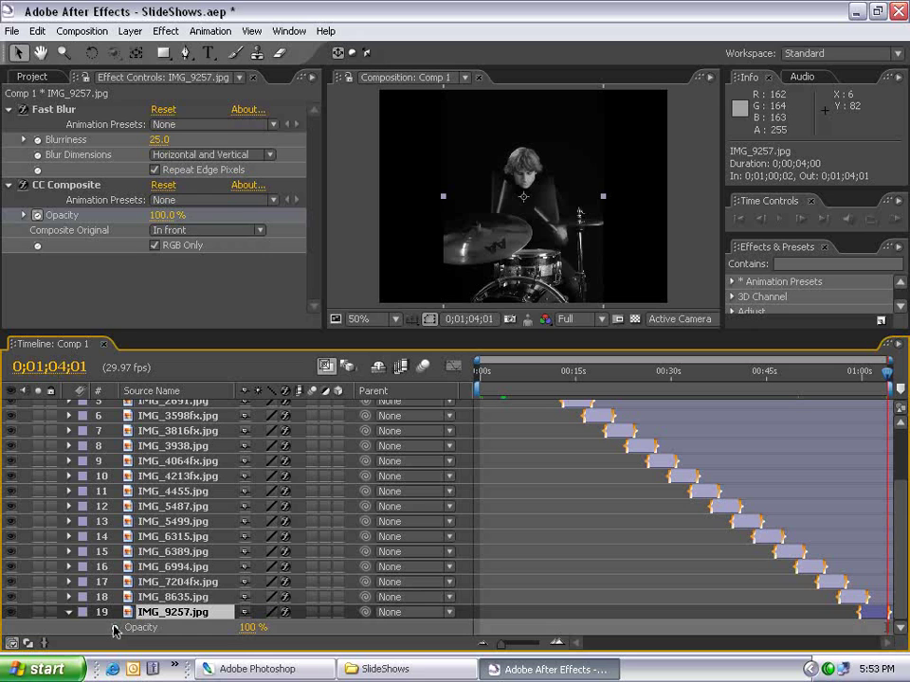
left_click(114, 628)
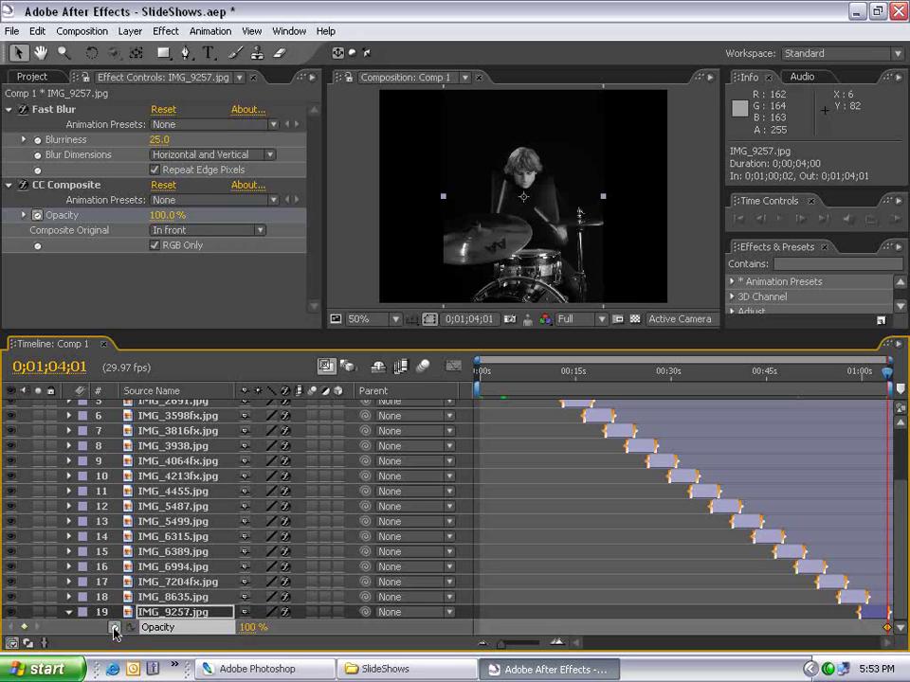
key("shift+Page_Up")
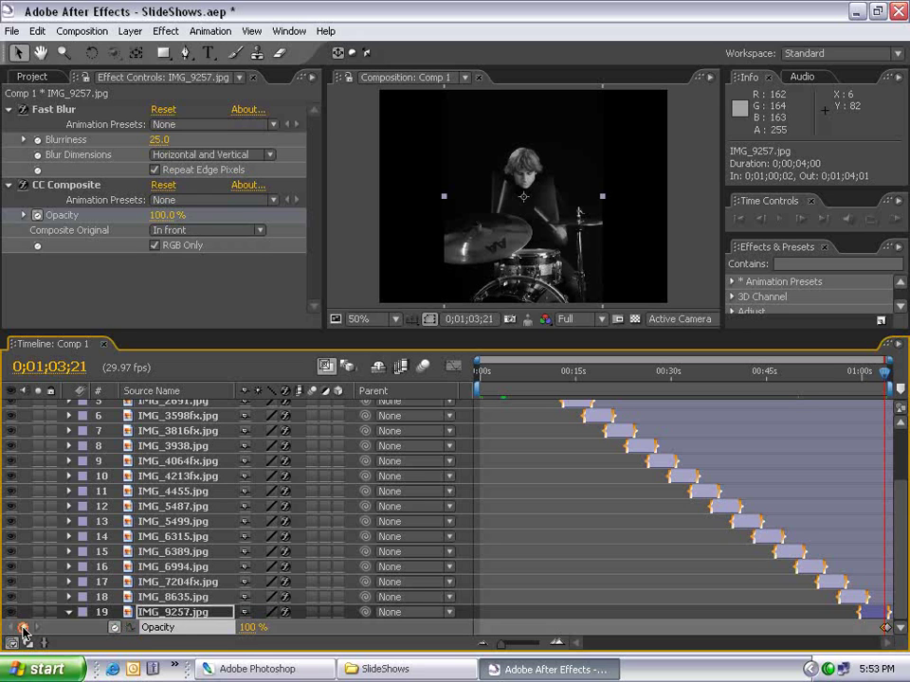
Set the final layer Opacity keyframe of IMG_9257.jpg at 0;01;04;01 to 0%.
key("equal")
key("equal")
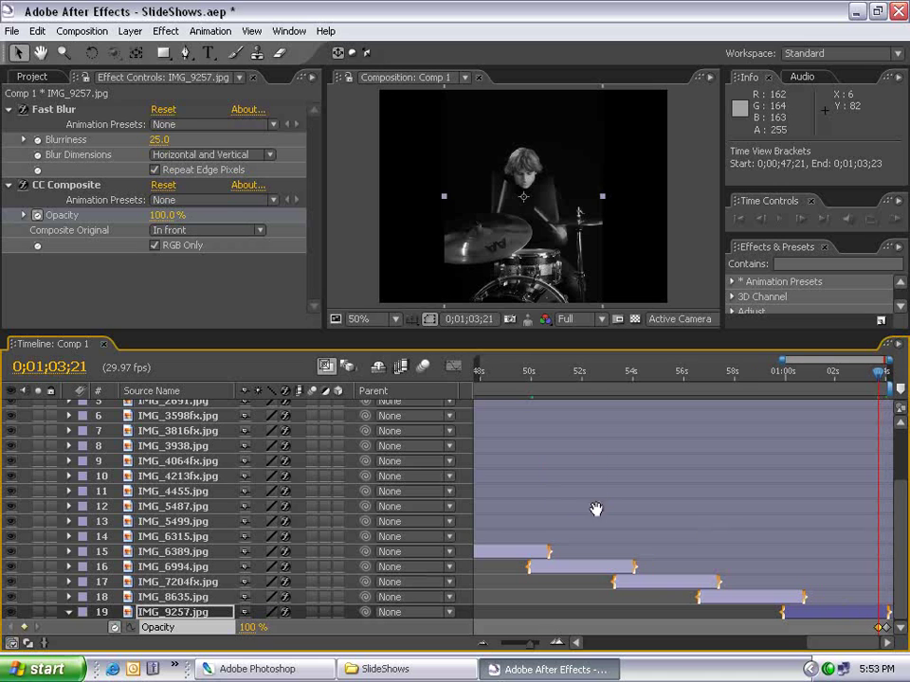
double_click(884, 630)
key("Return")
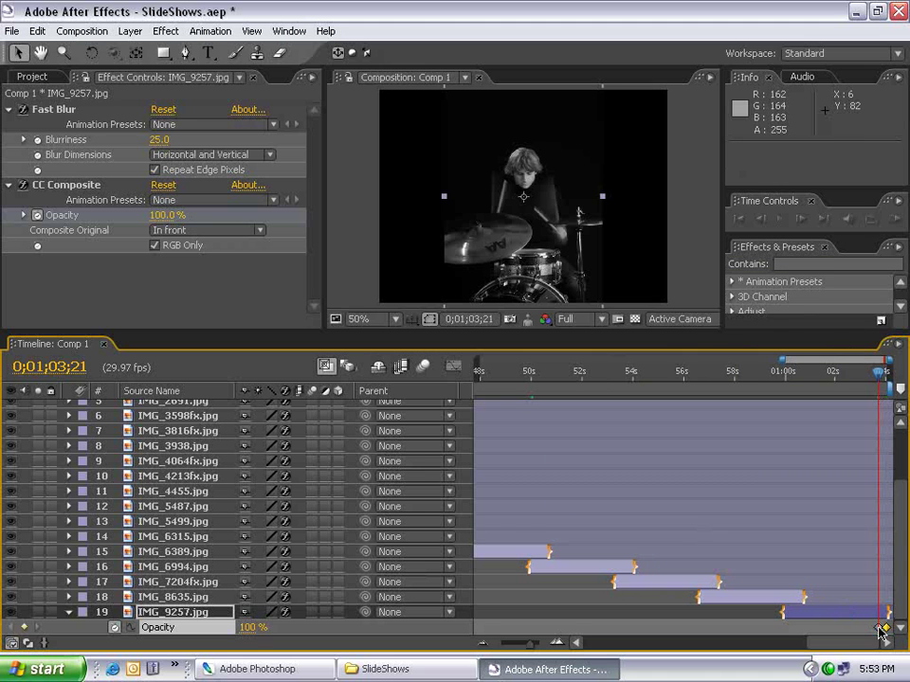
Scrub through the last photo's fade-out and return to 0;00;00;00.
key("space")
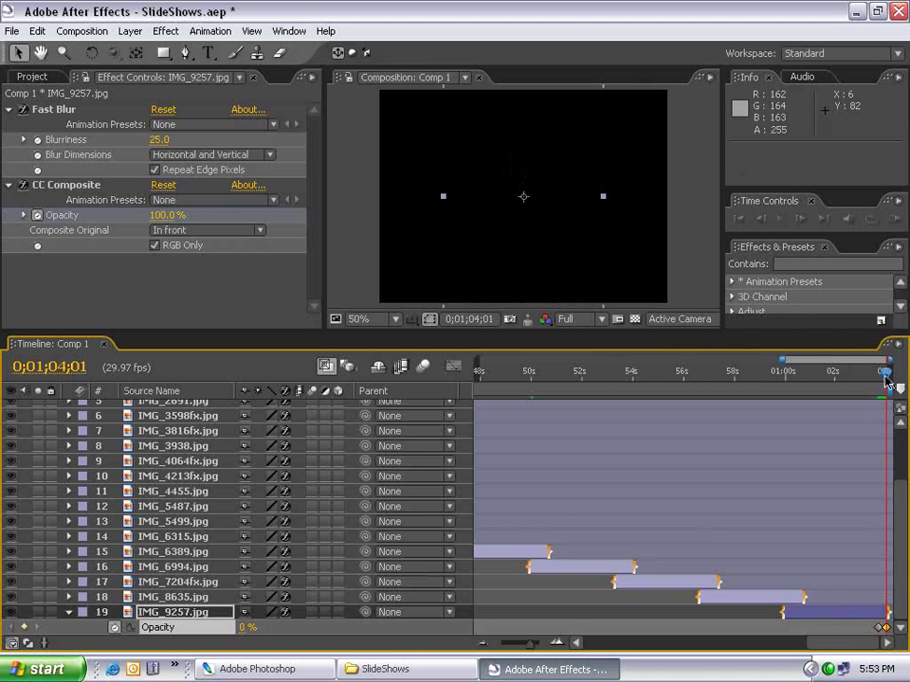
left_click(865, 381)
left_click(858, 381)
key("minus")
key("minus")
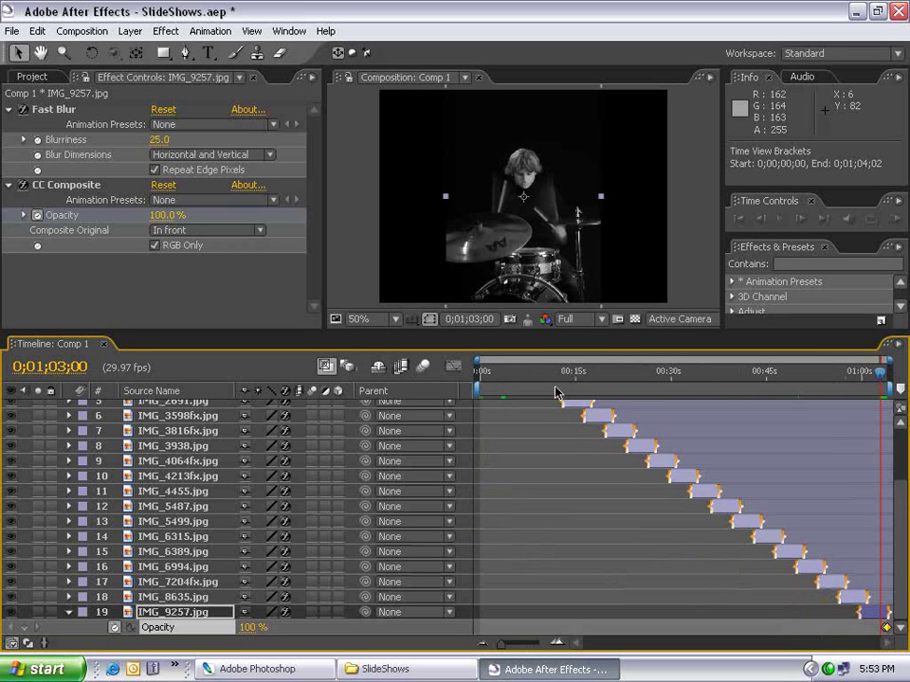
left_click(547, 375)
key("Home")
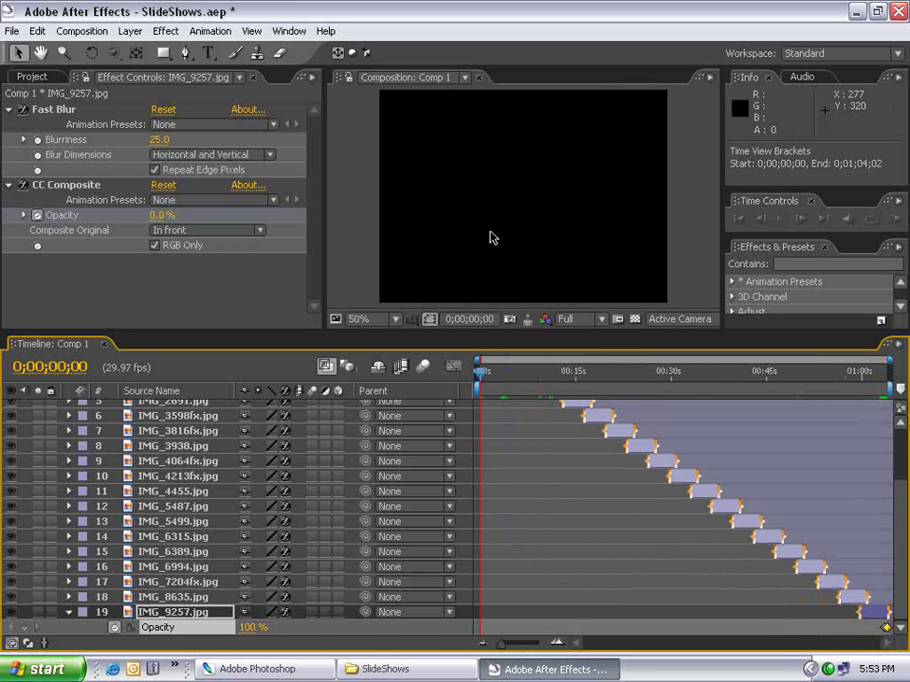
Preview the slideshow in the maximized composition view and restore the normal workspace layout.
key("grave")
key("space")
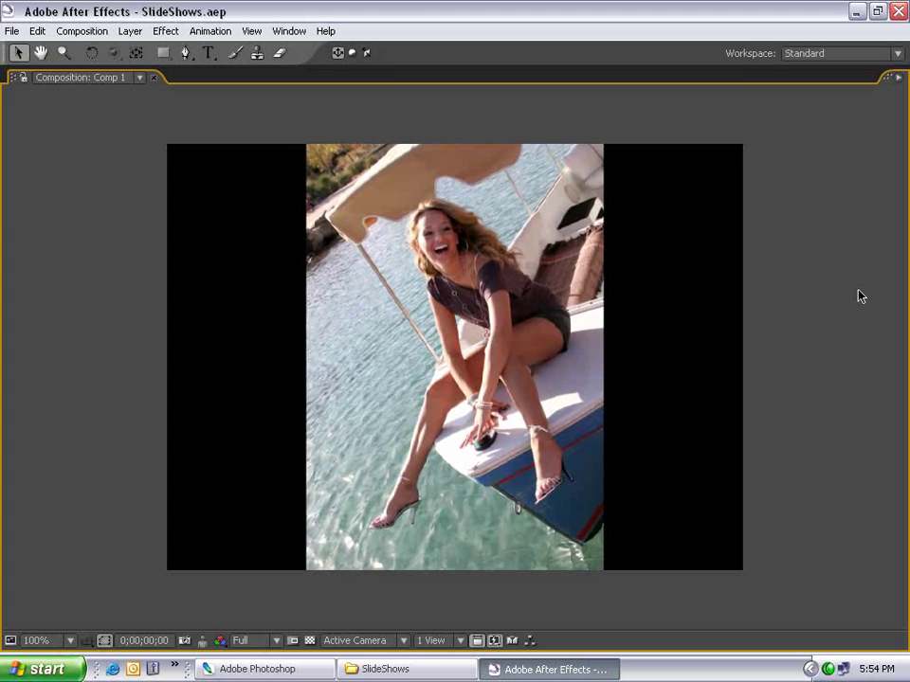
key("Delete")
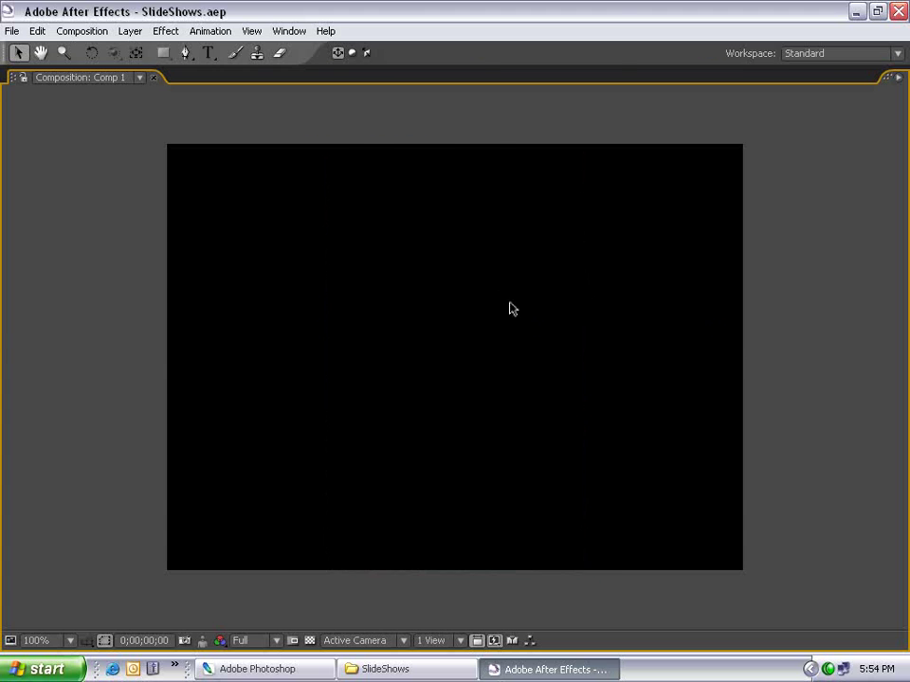
key("grave")
scroll(439, 248, "down", 1)
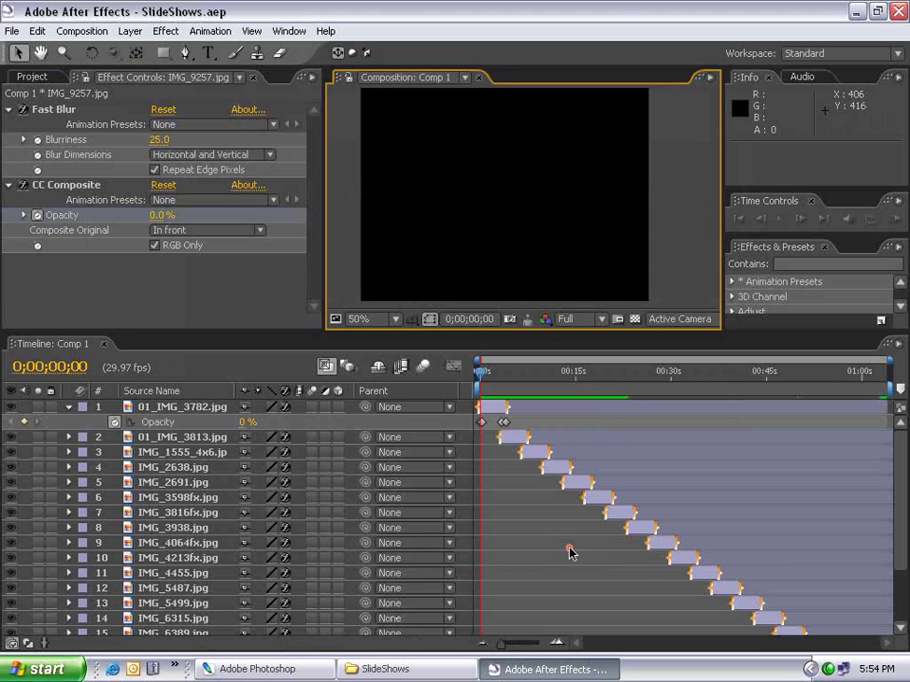
key("space")
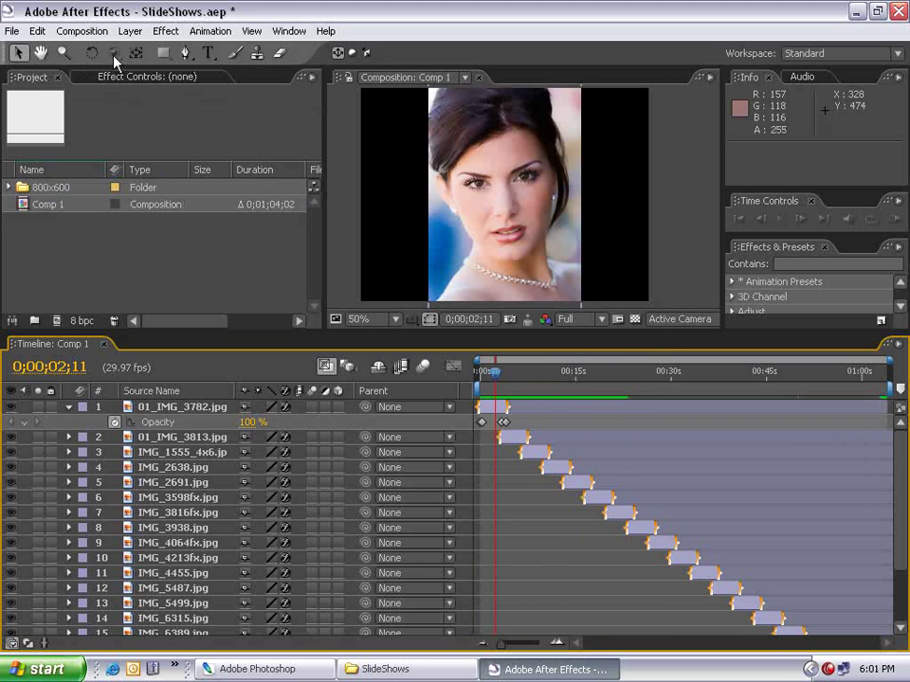
Create a new NTSC DV composition of 720 x 480 with a duration of 0;00;04;00.
left_click(82, 30)
left_click(67, 49)
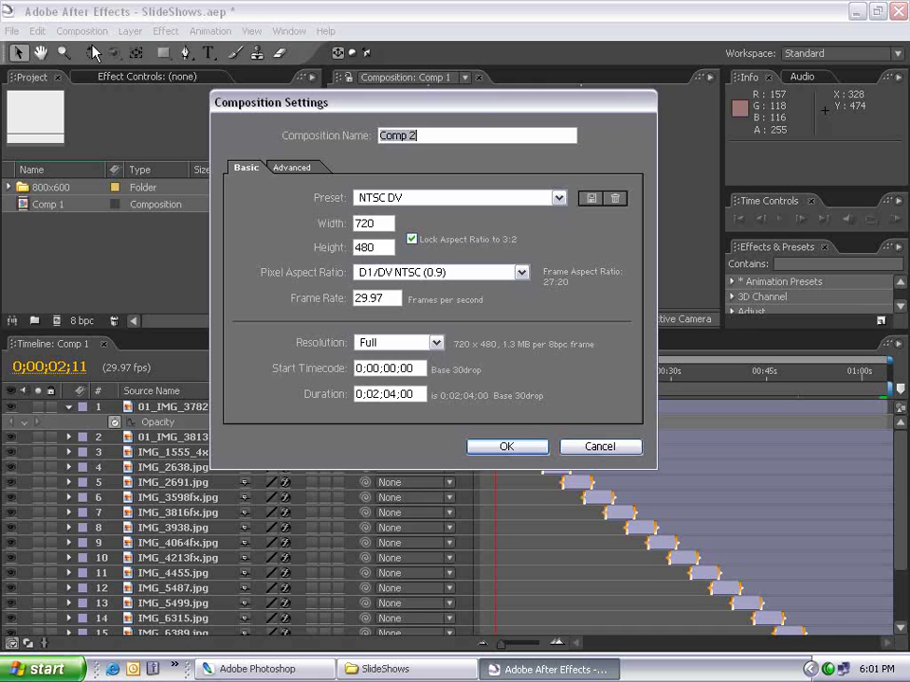
left_click(376, 395)
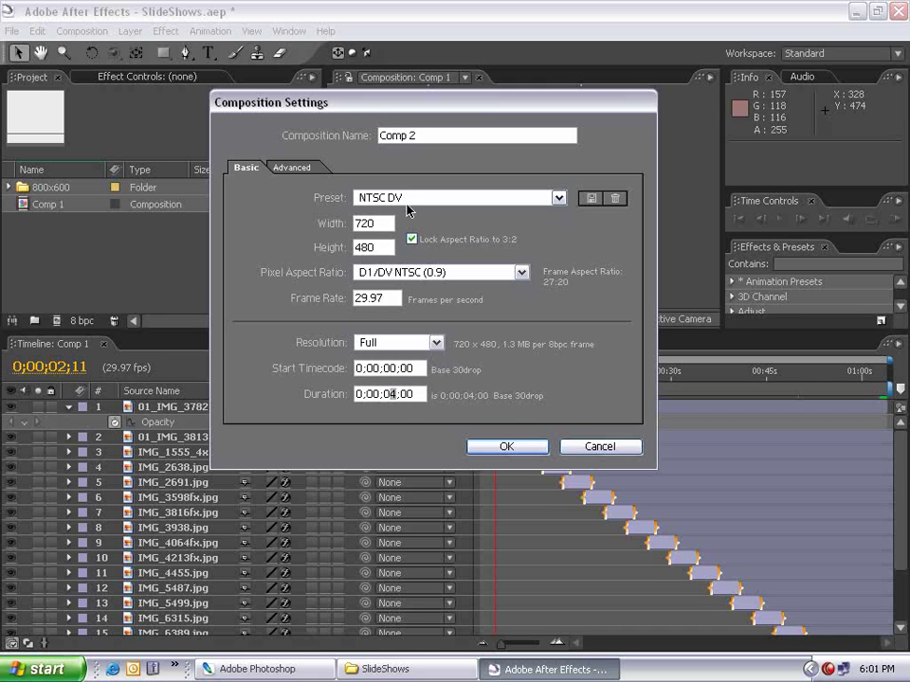
left_click(509, 448)
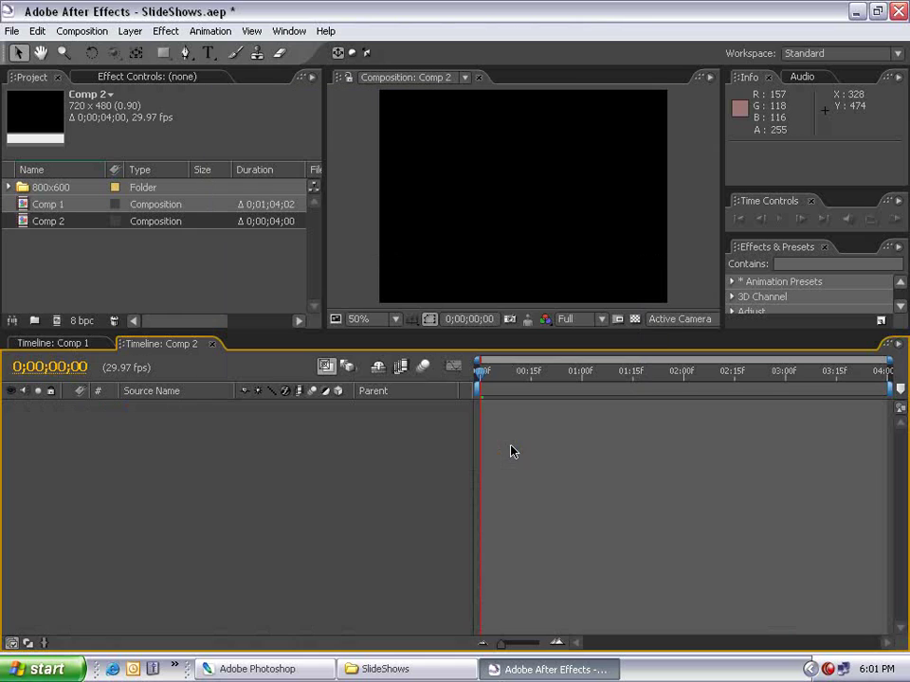
Add all the photos from the 800x600 folder to the new composition and align their in points to 0;00;00;00.
left_click(5, 189)
left_click(71, 204)
scroll(311, 265, "down", 4)
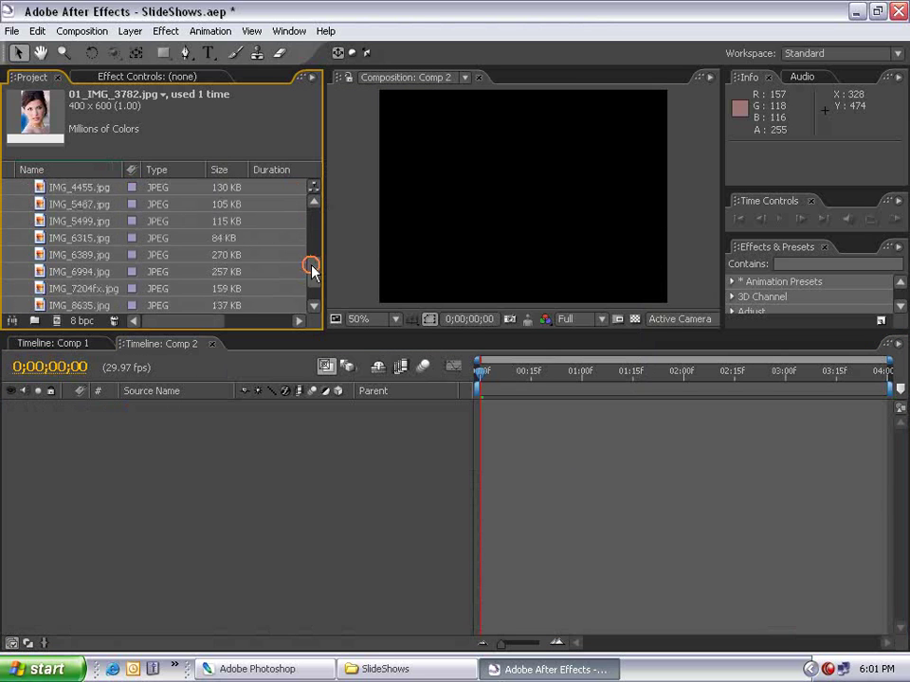
left_click_drag(67, 273, 524, 495)
key("bracketleft")
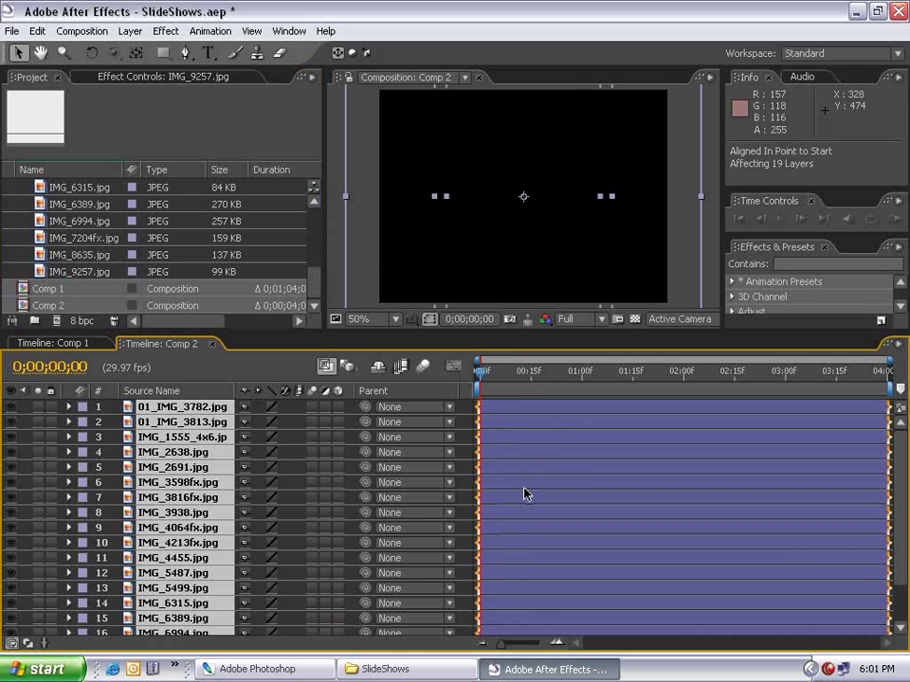
Add Scale keyframes of 100% to 01_IMG_3782.jpg at 0;00;00;00 and 0;00;03;29.
left_click(499, 422)
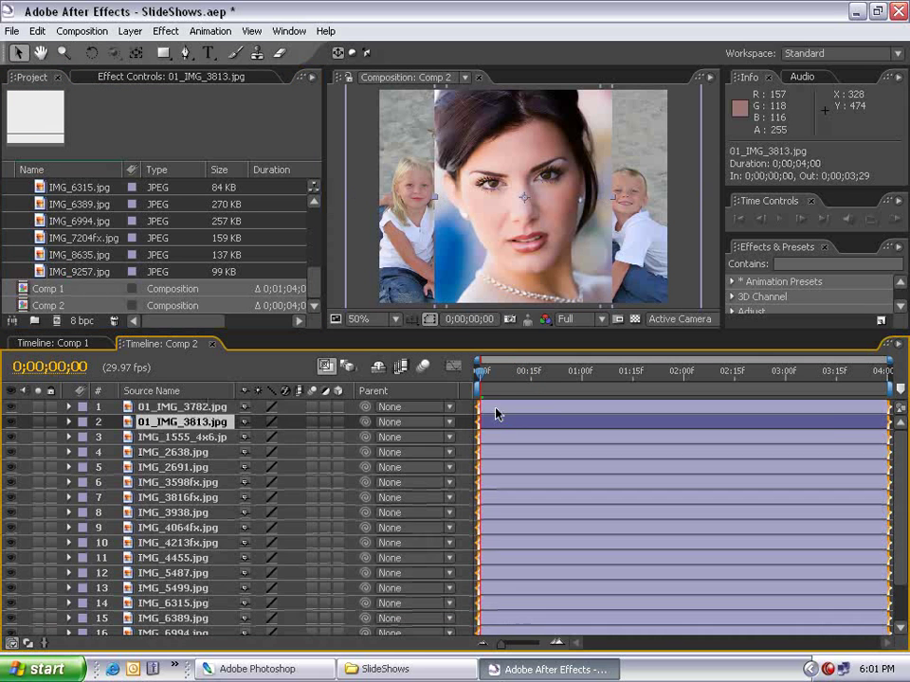
key("ctrl+Up")
key("s")
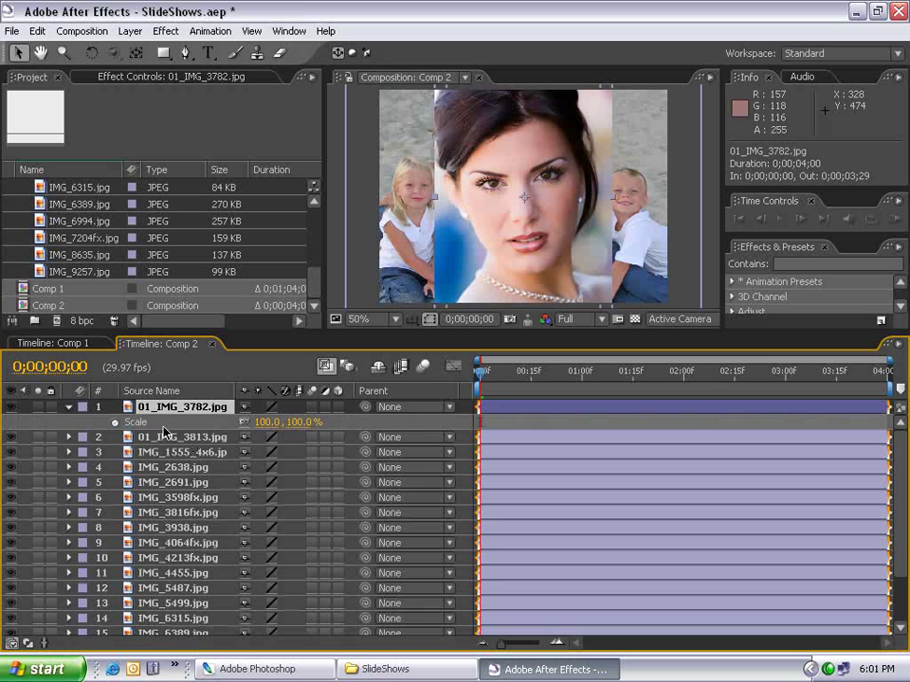
left_click(114, 422)
left_click_drag(640, 372, 886, 372)
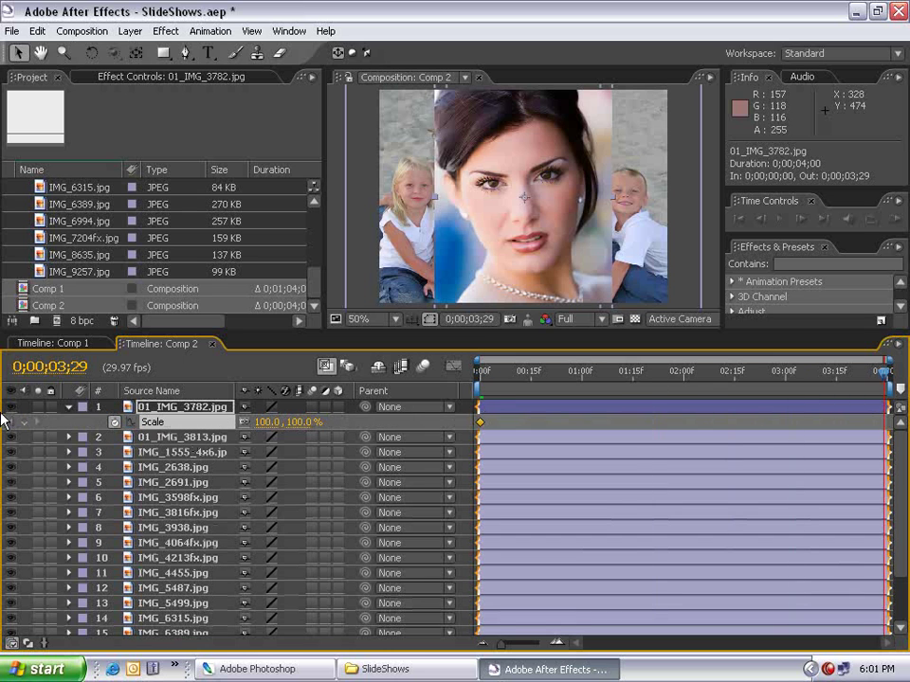
Fit 01_IMG_3782.jpg to the composition's height at 0;00;00;00, giving a starting Scale of 80%.
key("Home")
right_click(460, 243)
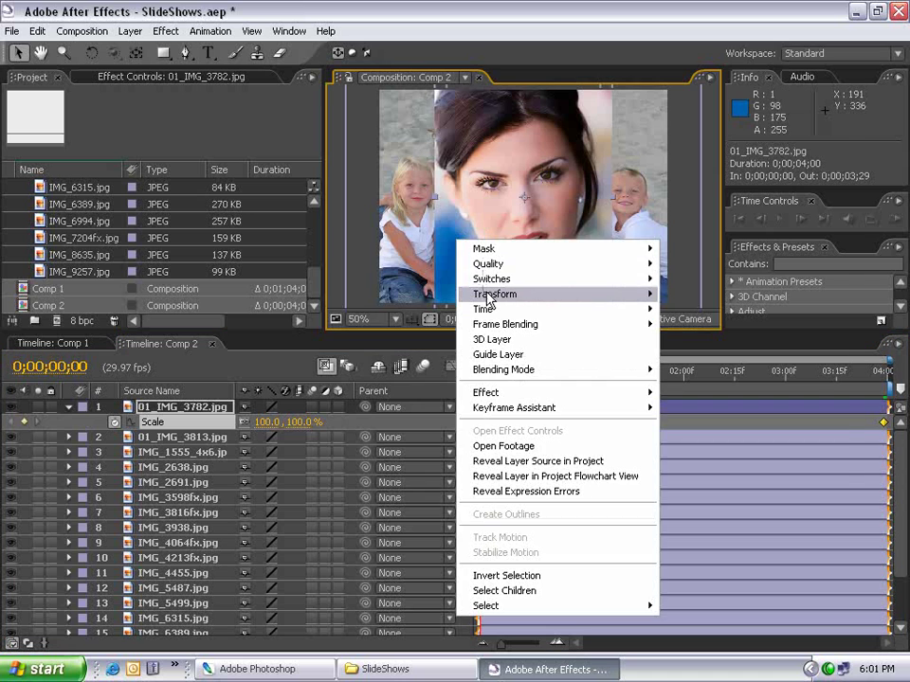
mouse_move(488, 299)
left_click(716, 431)
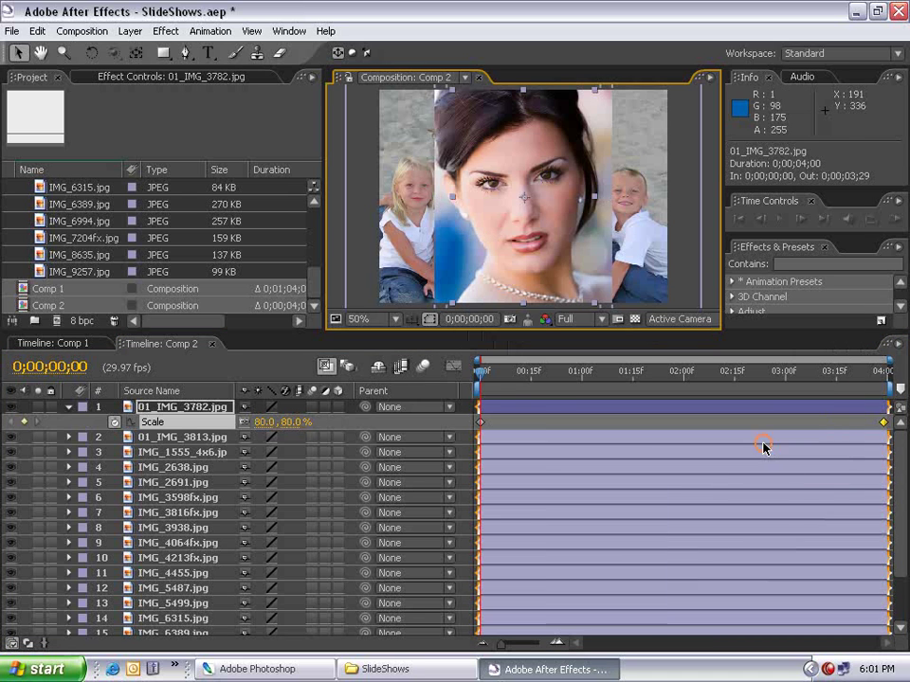
Set the Scale of 01_IMG_3782.jpg at 0;00;03;29 to 90% and preview the zoom.
left_click(870, 405)
key("End")
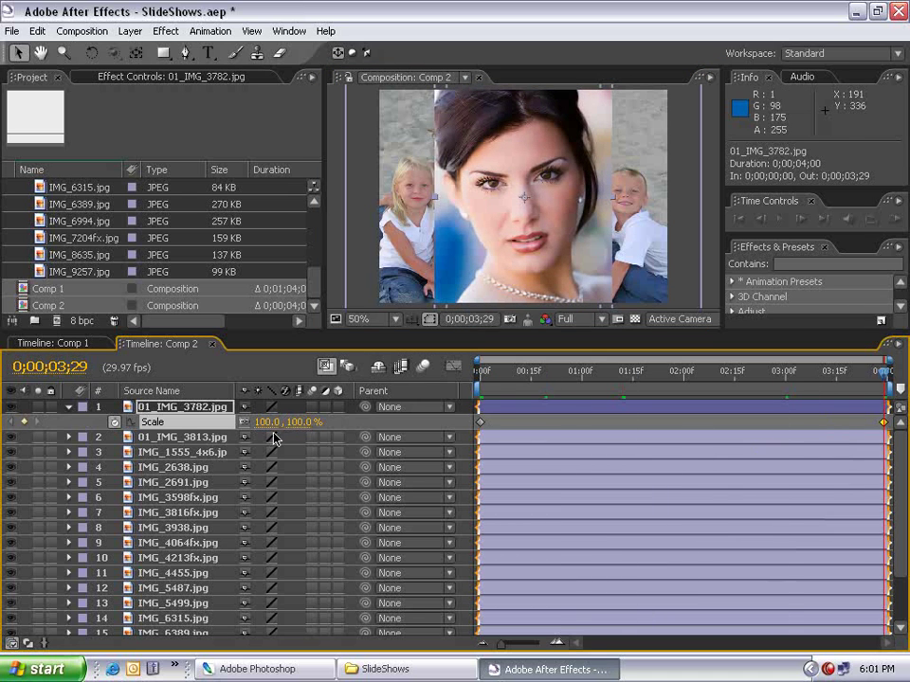
type("90")
key("Return")
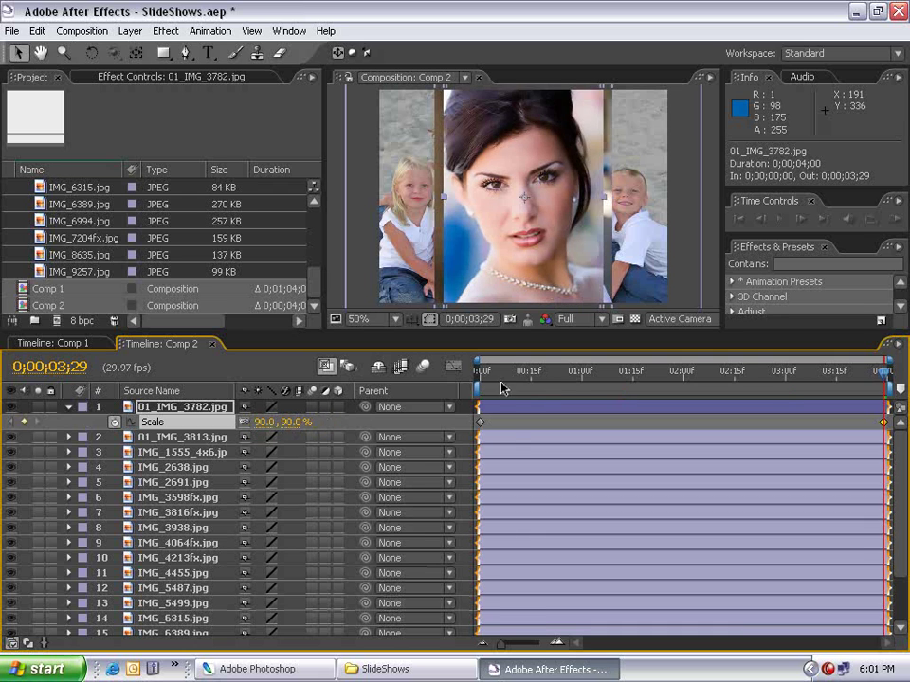
key("KP_0")
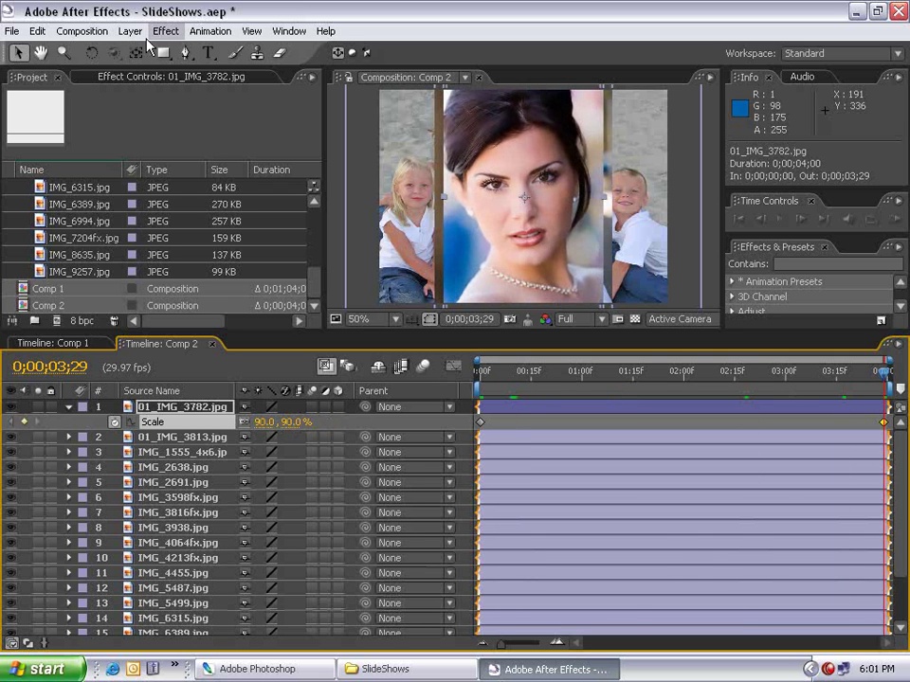
Apply Fast Blur to 01_IMG_3782.jpg with Blurriness 25 and Repeat Edge Pixels enabled.
left_click(165, 31)
mouse_move(157, 148)
left_click(407, 254)
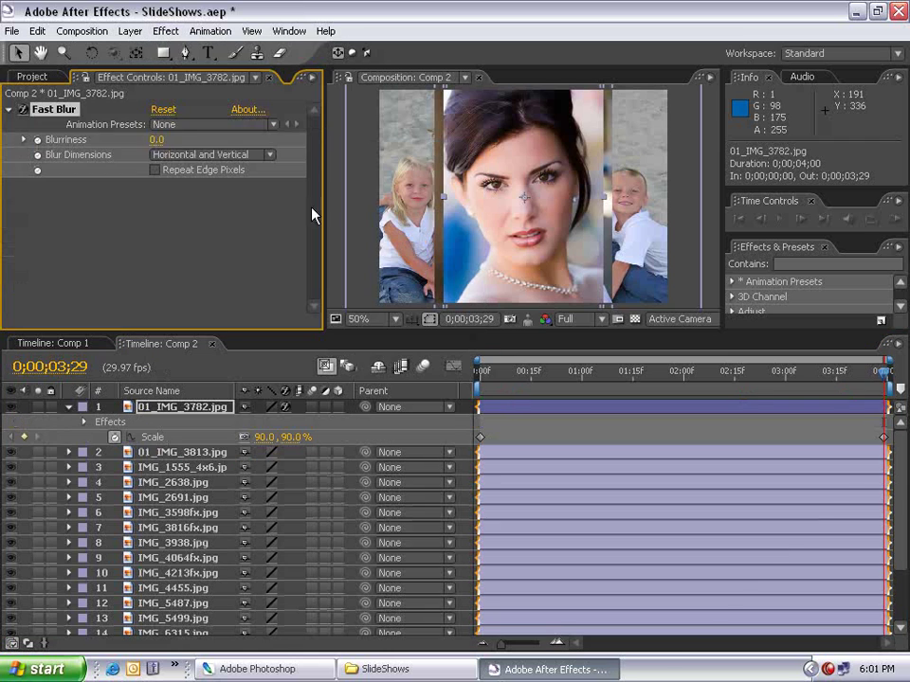
left_click(156, 139)
type("25")
key("Return")
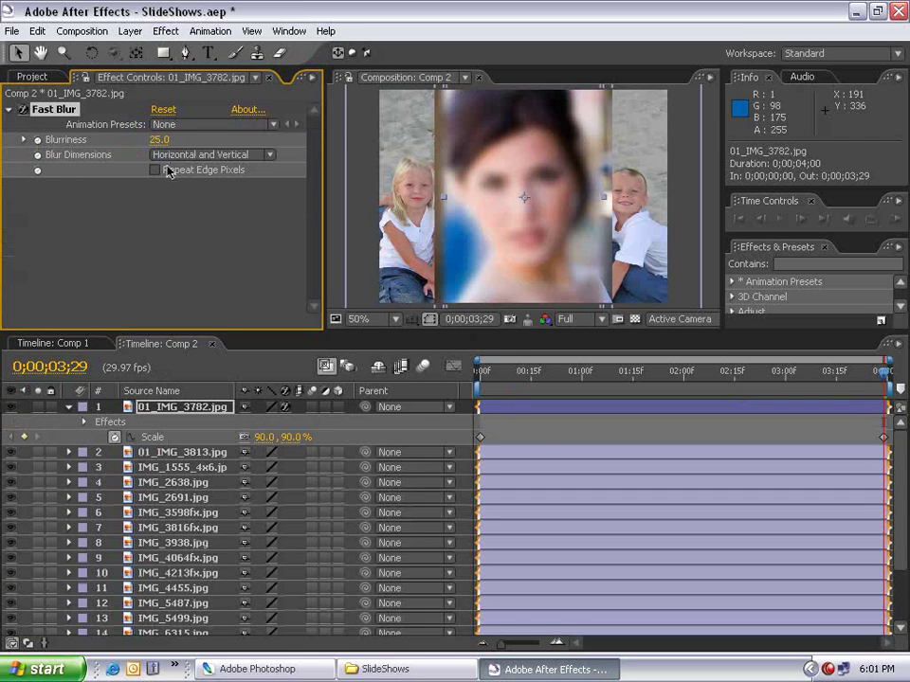
left_click(156, 171)
Apply CC Composite to 01_IMG_3782.jpg with its Opacity at 0% and return to 0;00;00;00.
left_click(498, 404)
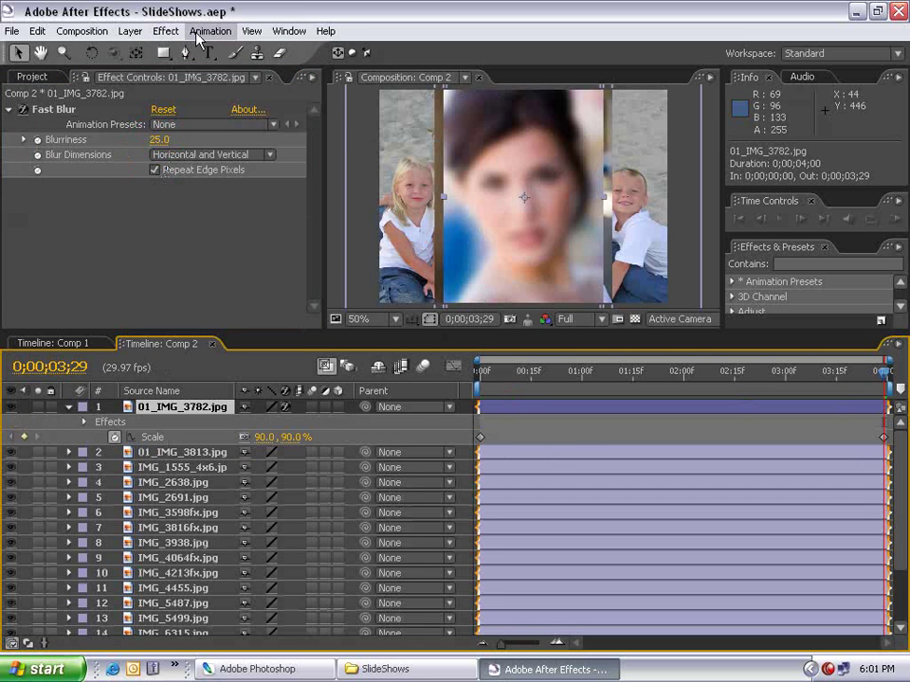
left_click(165, 32)
mouse_move(203, 163)
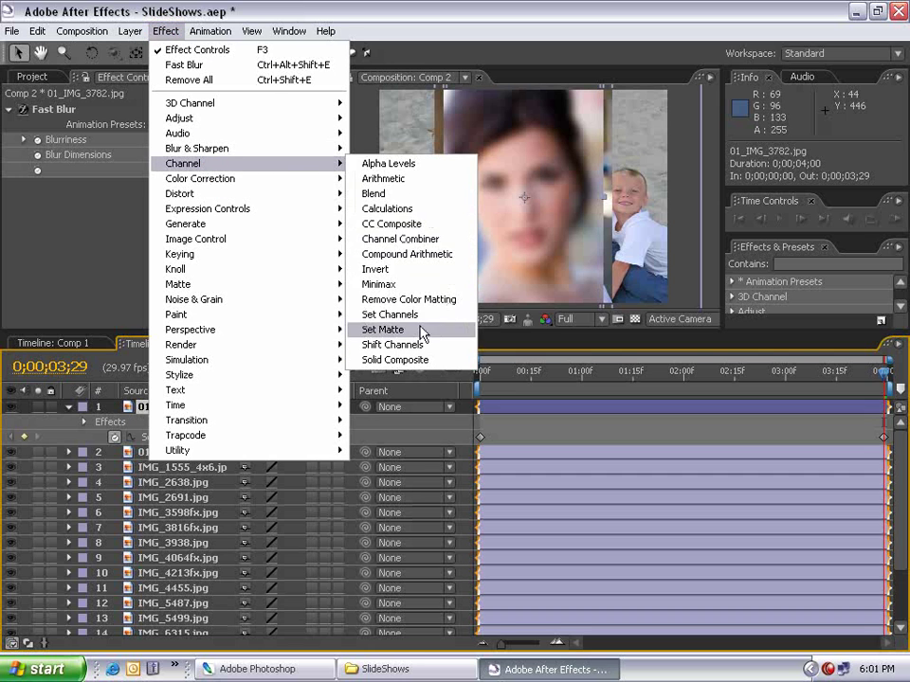
left_click(388, 225)
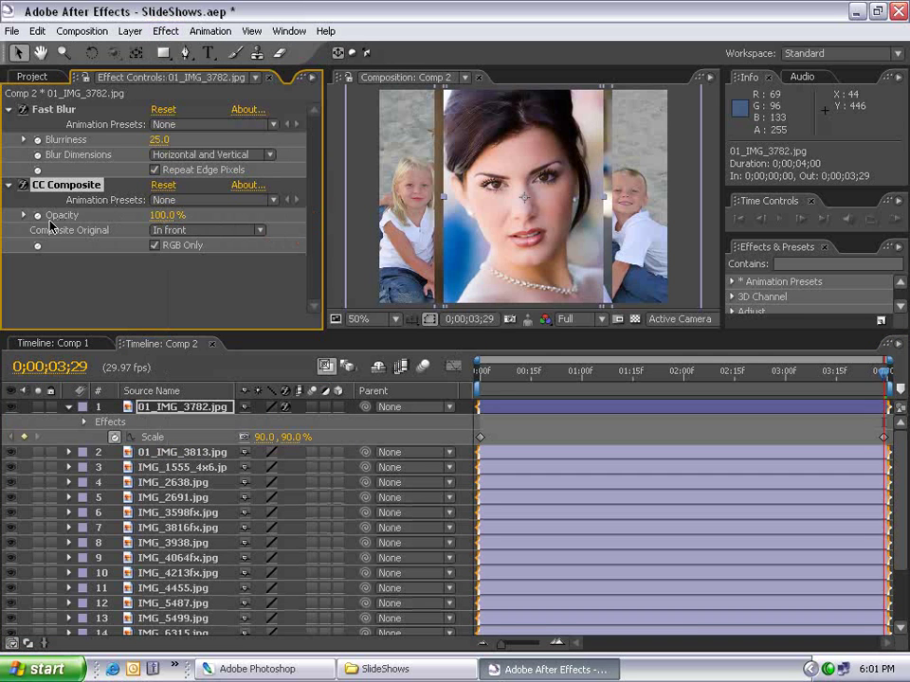
left_click(162, 218)
type("0")
key("Return")
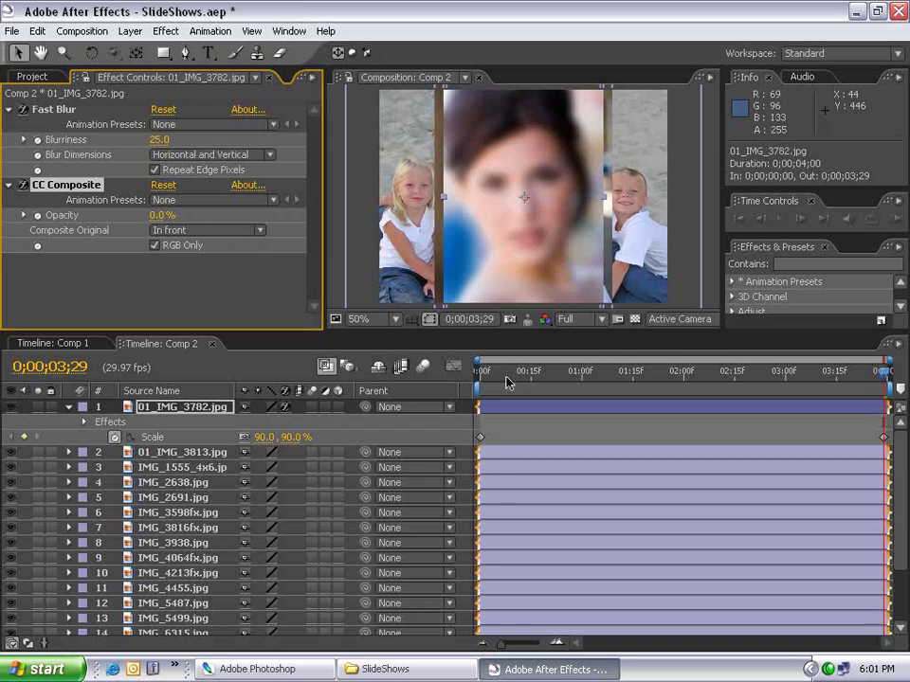
key("Home")
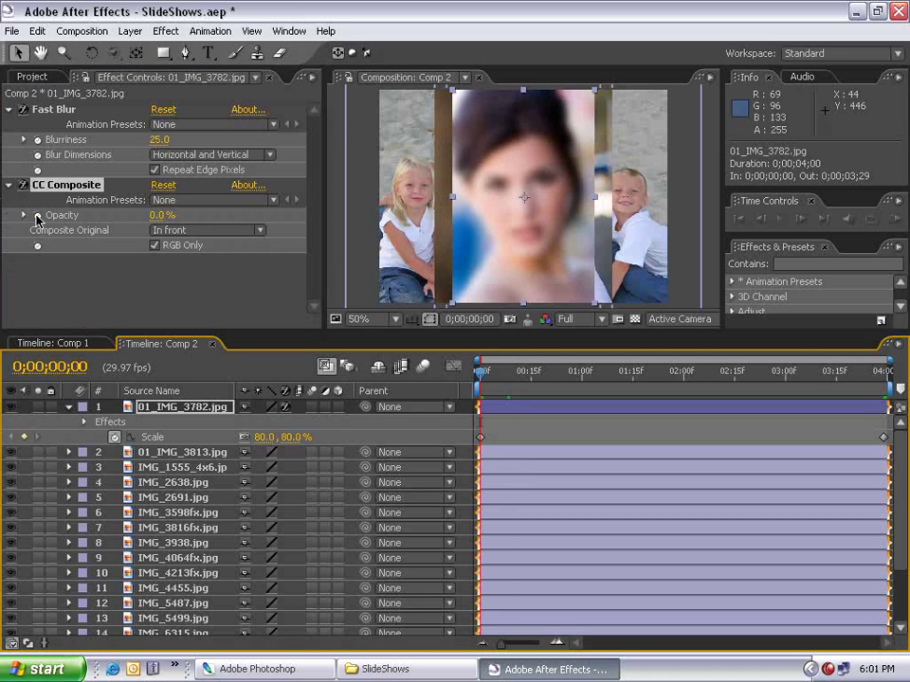
Animate CC Composite's Opacity on 01_IMG_3782.jpg from 0% at 0;00;00;00 to 100% at 0;00;01;00.
left_click(37, 216)
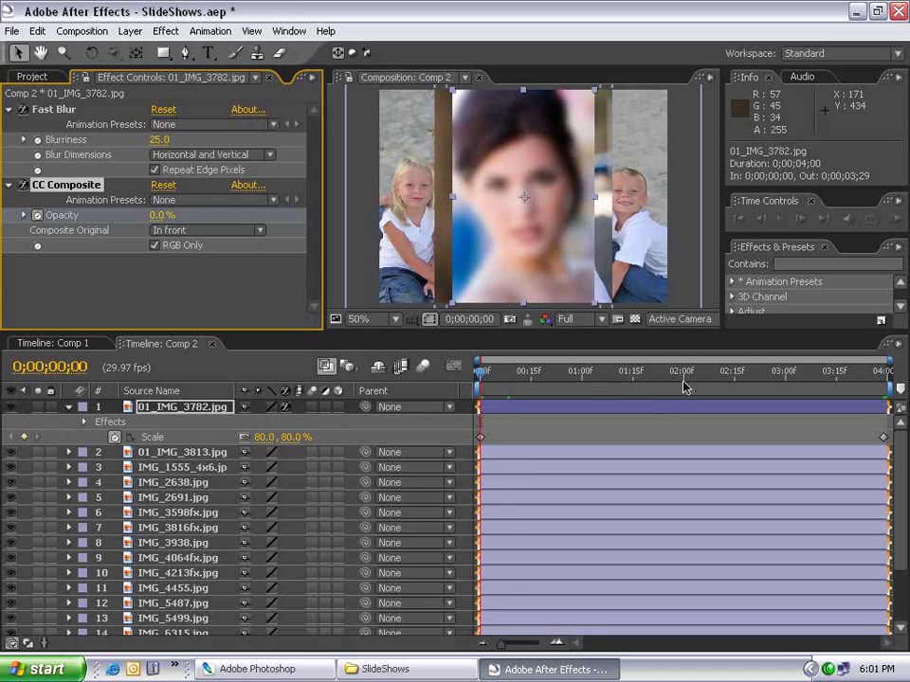
key("shift+Page_Down")
key("shift+Page_Down")
key("shift+Page_Down")
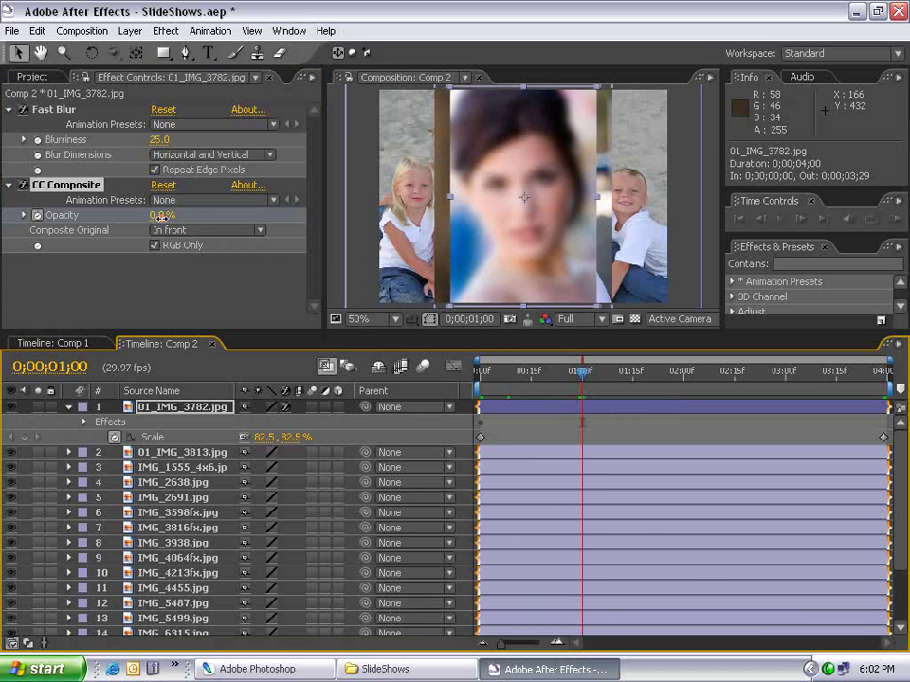
left_click_drag(162, 216, 284, 218)
Reveal the modified properties of 01_IMG_3782.jpg and copy its Fast Blur, CC Composite and Scale keyframes together.
left_click(160, 414)
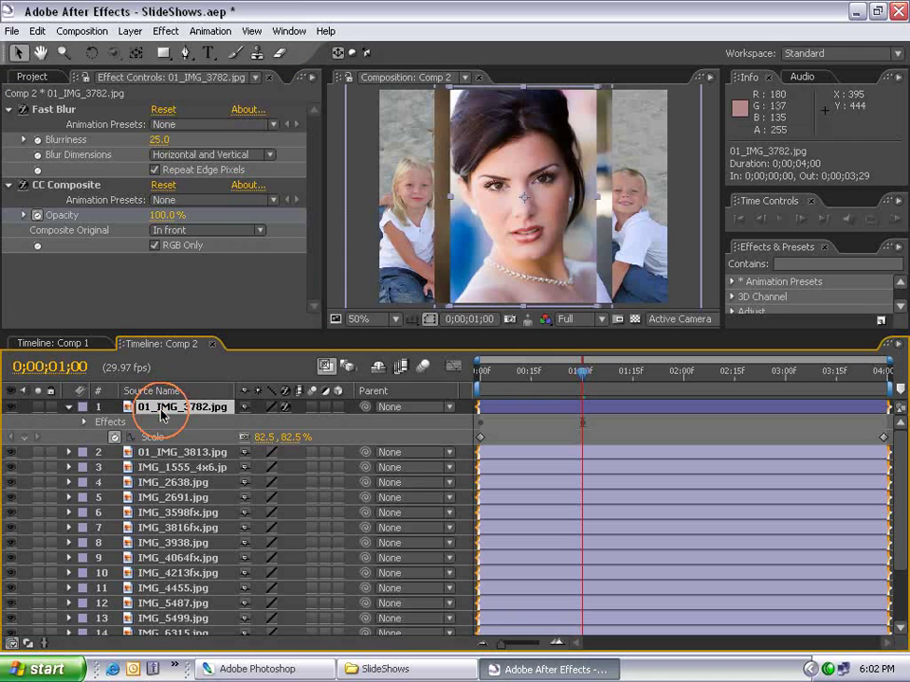
key("u")
key("u")
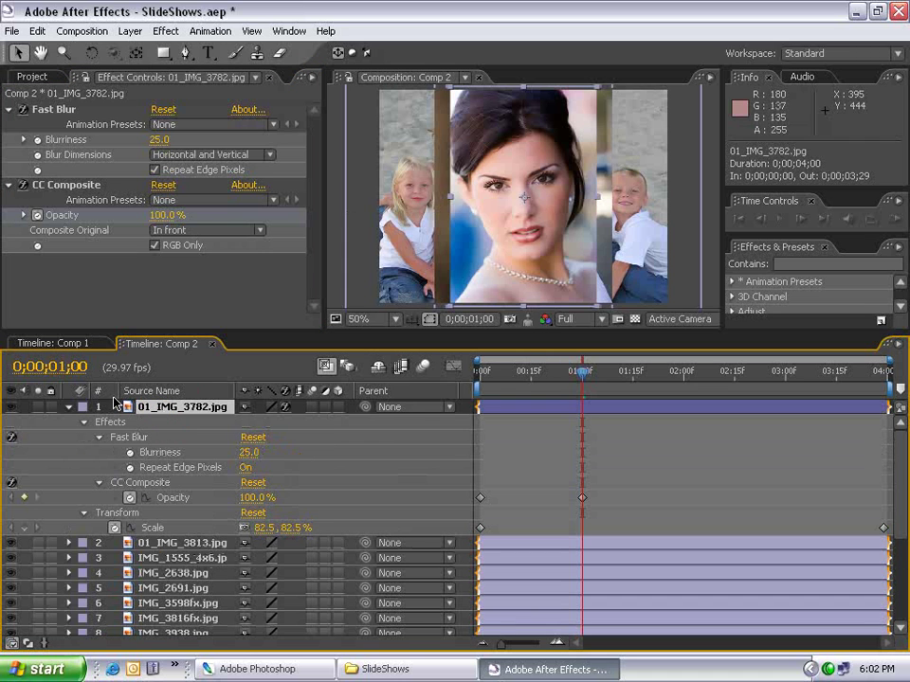
left_click(128, 437)
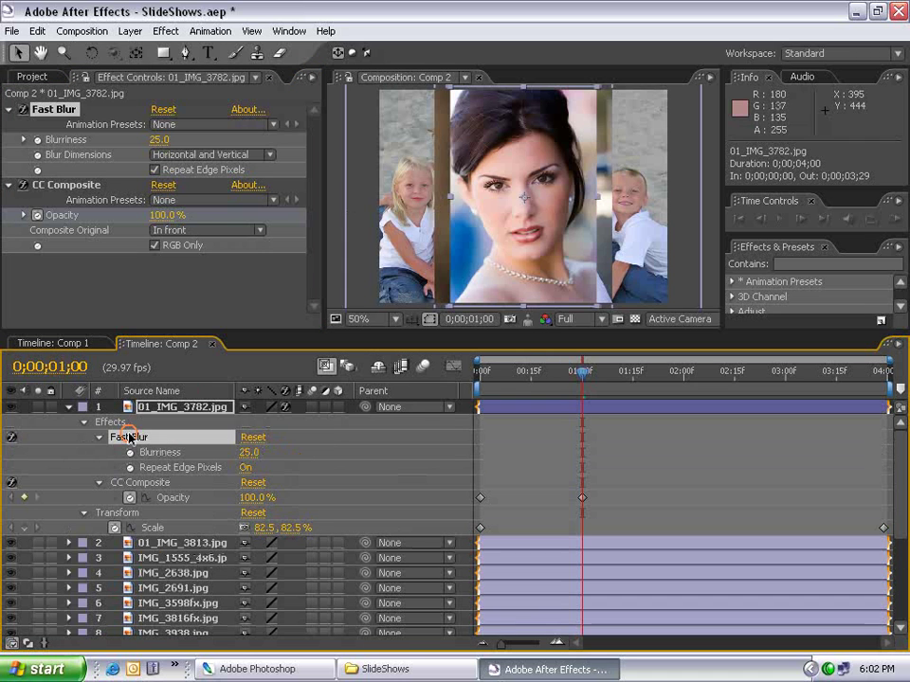
left_click(147, 484, "ctrl")
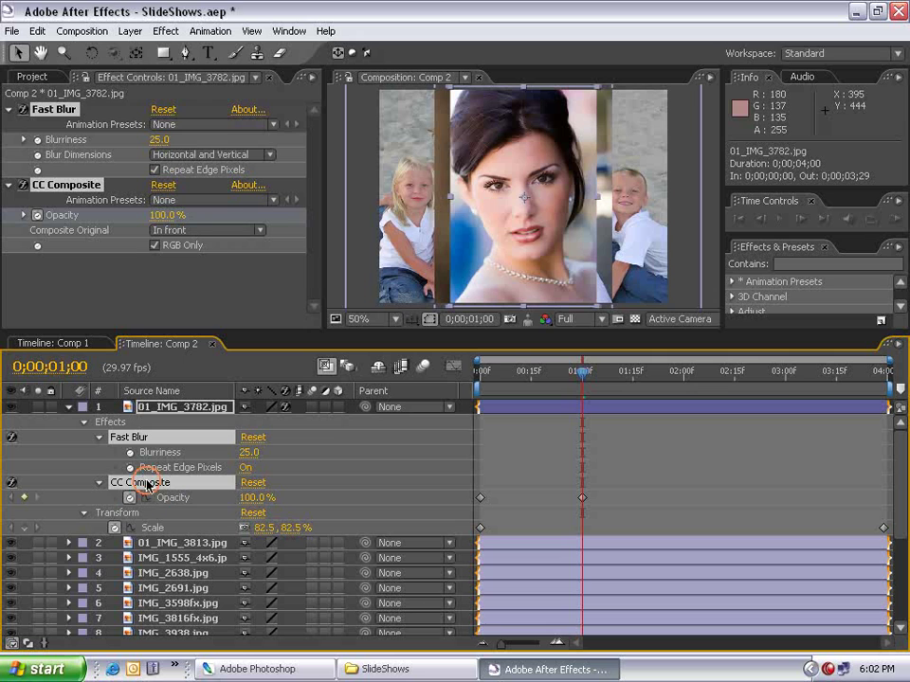
left_click(147, 528, "ctrl")
key("ctrl+c")
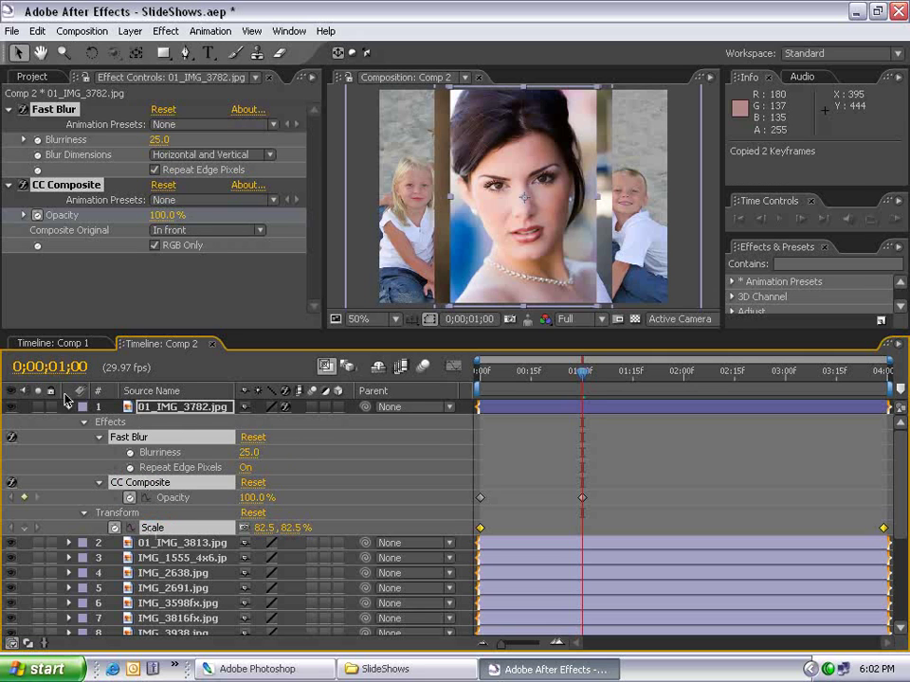
Paste the copied effects and Scale keyframes onto layers 2 to 19, from 01_IMG_3813.jpg to IMG_9257.jpg.
left_click(68, 406)
key("ctrl+Down")
scroll(237, 517, "down", 2)
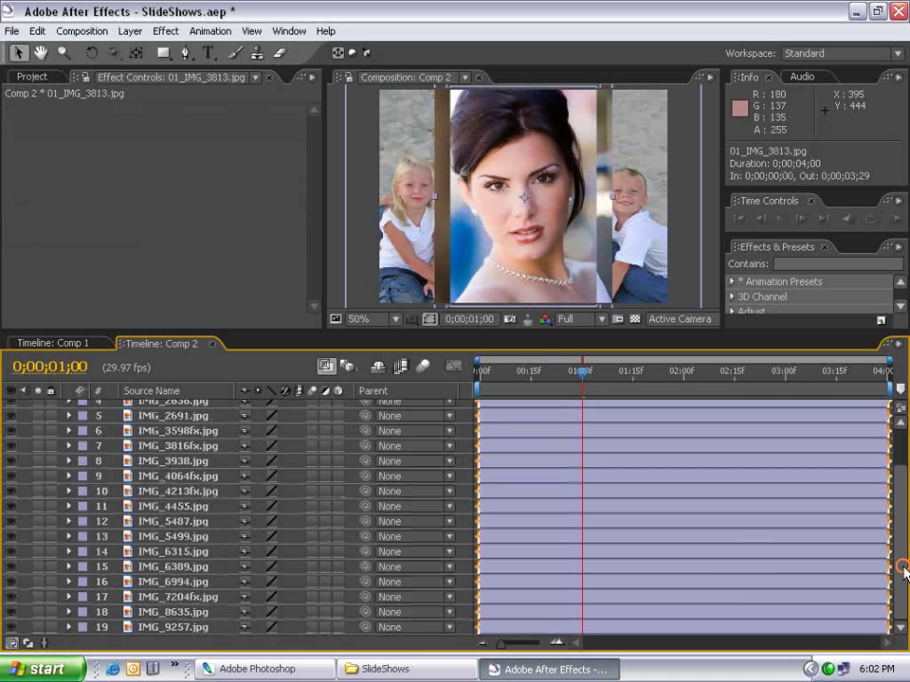
left_click(192, 629, "shift")
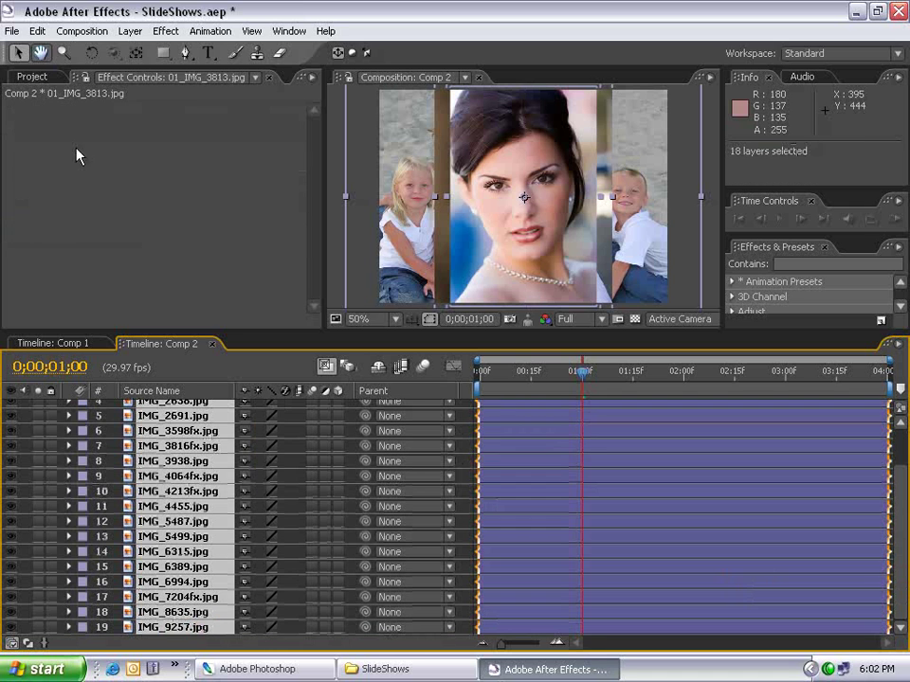
left_click(37, 30)
left_click(57, 148)
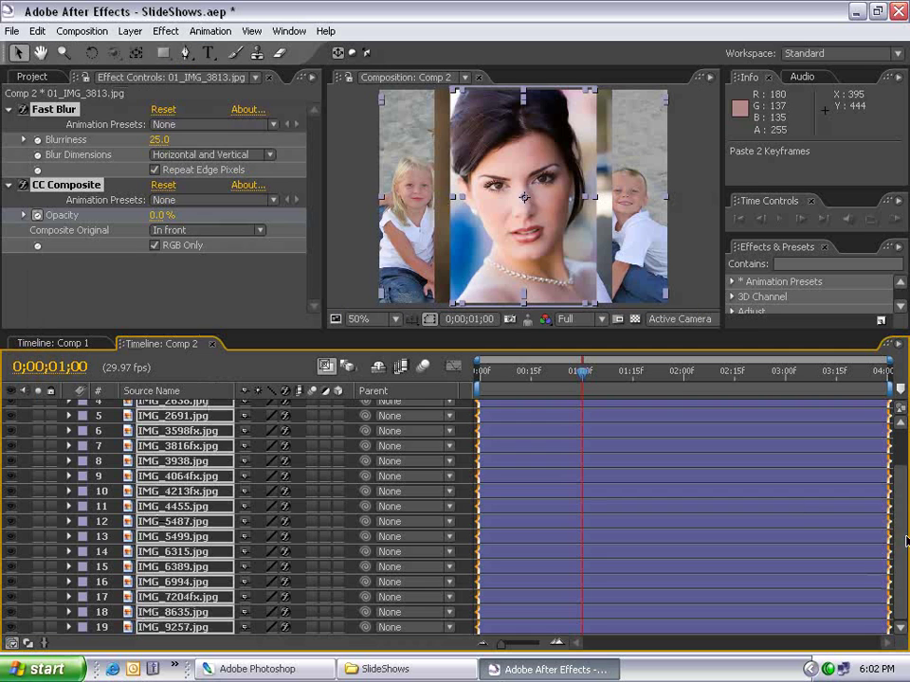
Sequence all 19 layers from 01_IMG_3782.jpg to IMG_9257.jpg with a 0;00;00;20 overlap and the Dissolve Front Layer transition.
scroll(891, 406, "up", 2)
left_click(202, 408)
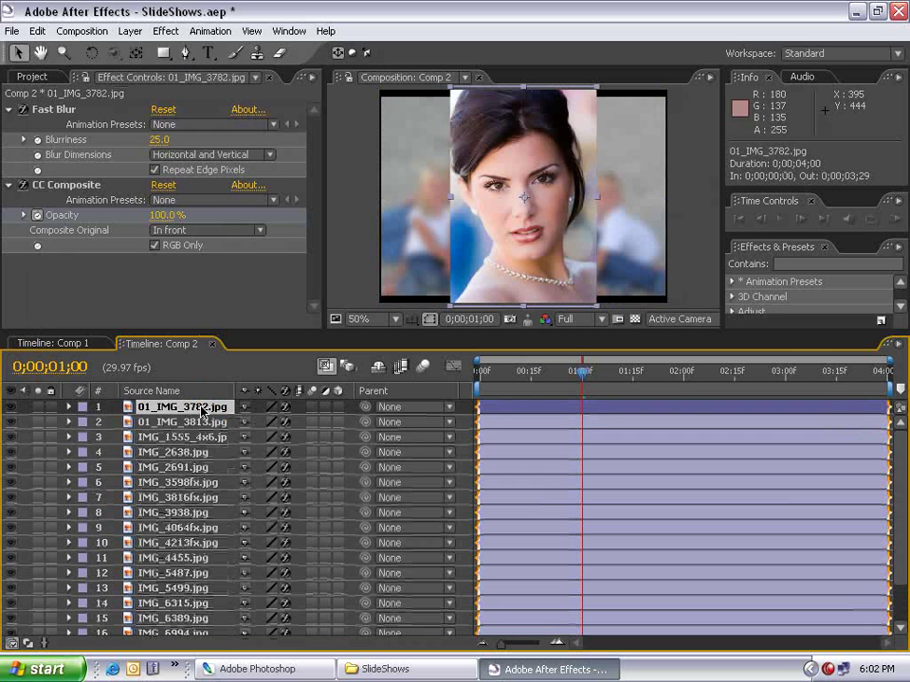
scroll(189, 568, "down", 2)
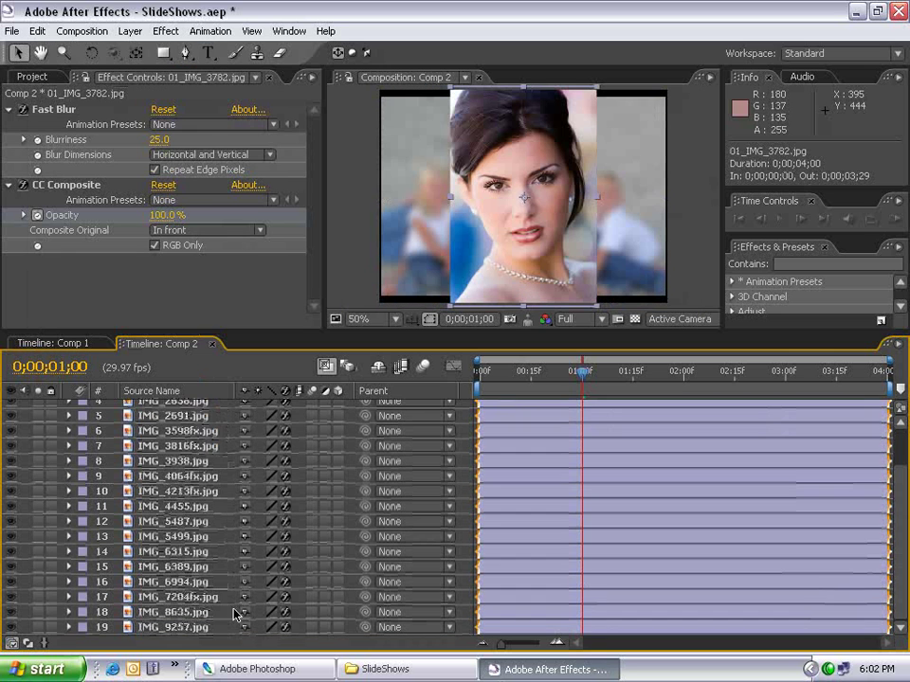
left_click(172, 628, "shift")
left_click(211, 30)
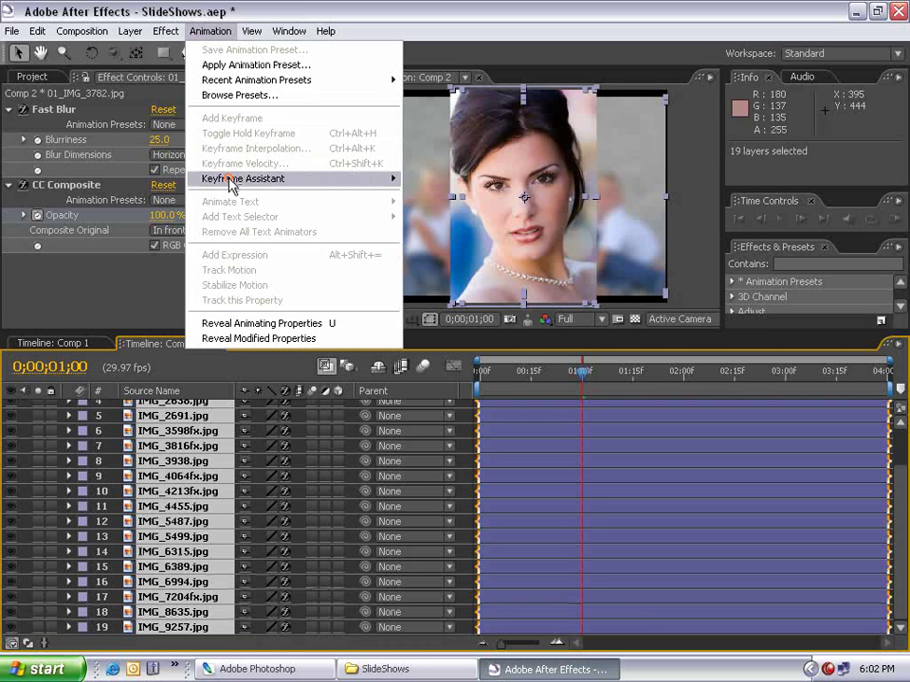
mouse_move(242, 180)
left_click(446, 284)
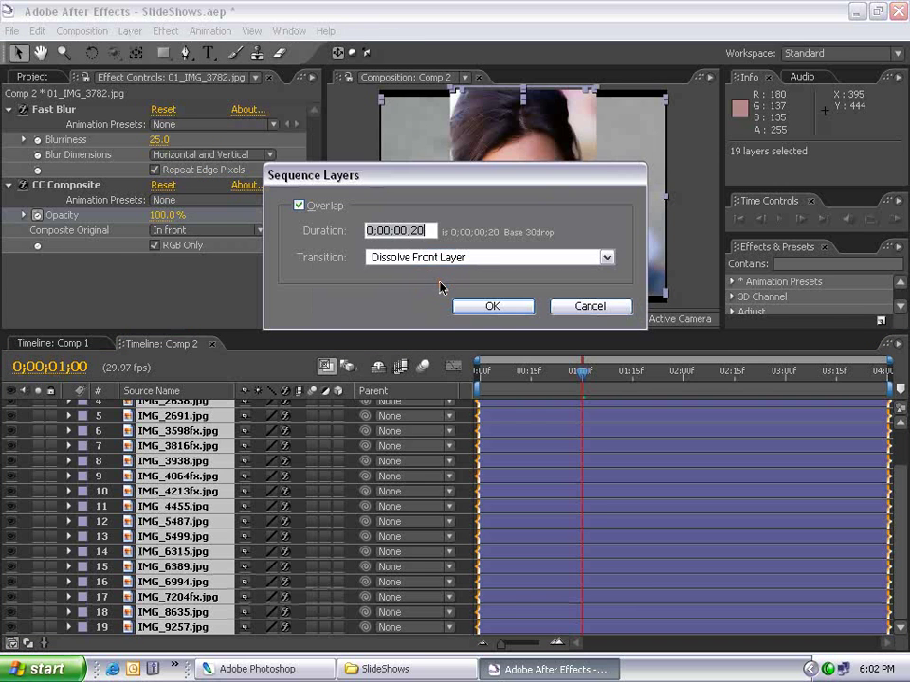
double_click(420, 231)
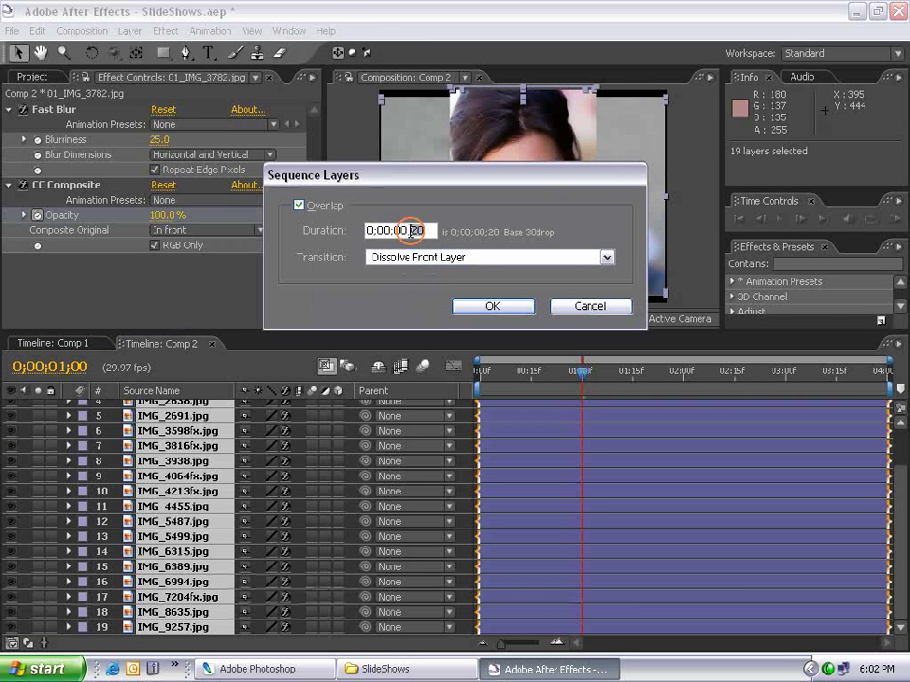
left_click(493, 306)
Lengthen Comp 2's duration so that the whole sequence of layers fits in the composition.
left_click(81, 31)
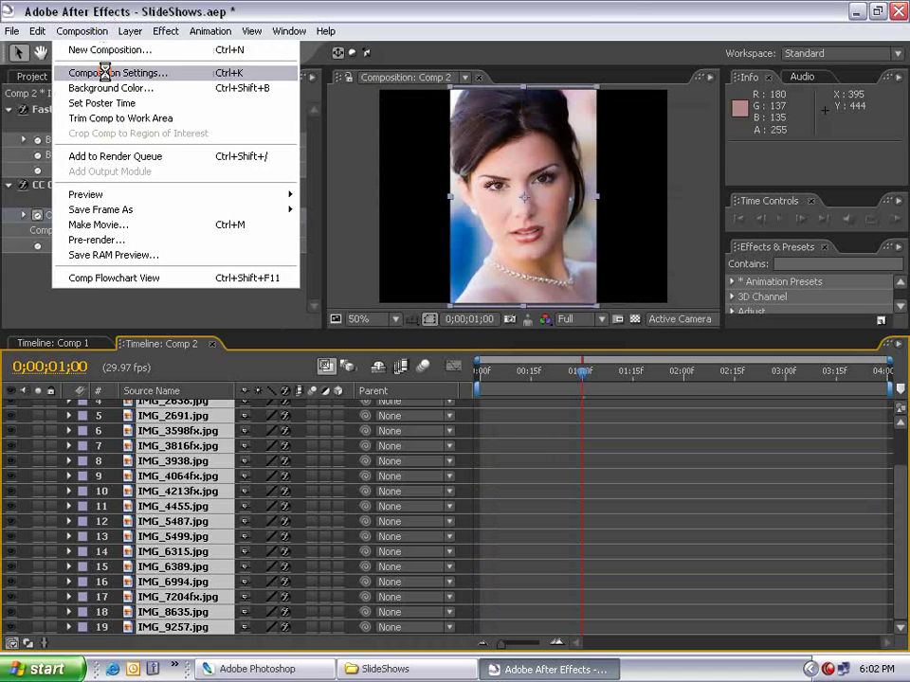
left_click(105, 72)
left_click(376, 394)
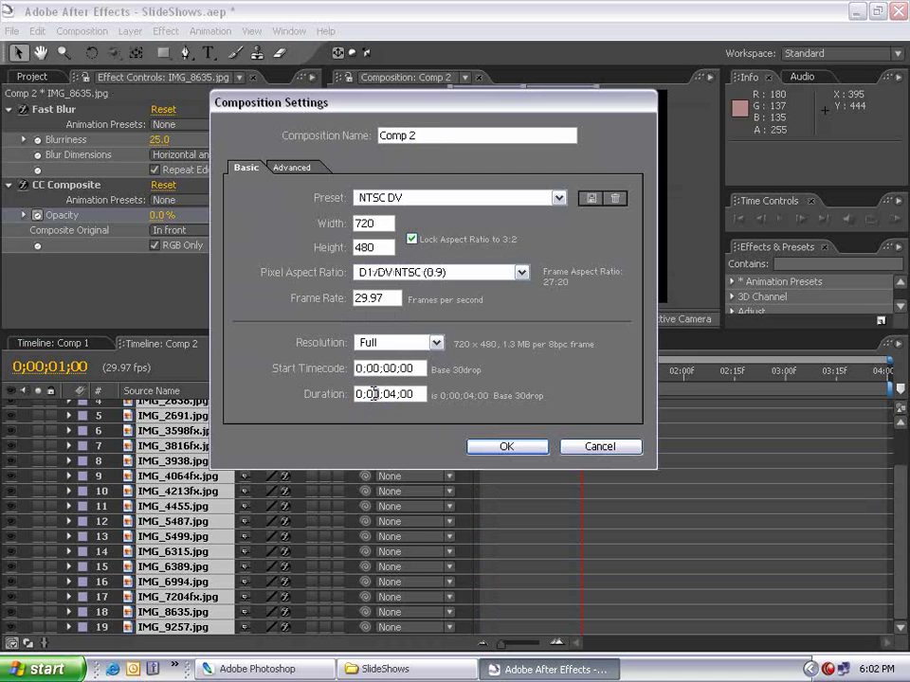
key("Return")
key("minus")
key("minus")
key("minus")
key("minus")
key("minus")
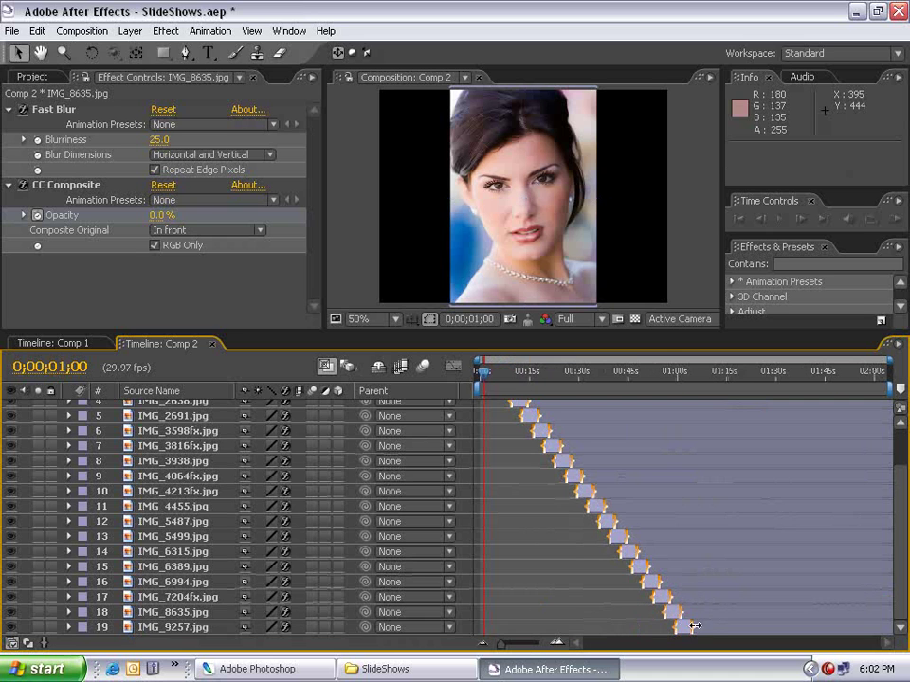
End the work area at IMG_9257.jpg's out point, 0;01;04;01, and trim the composition to the work area.
left_click(682, 627)
key("o")
key("n")
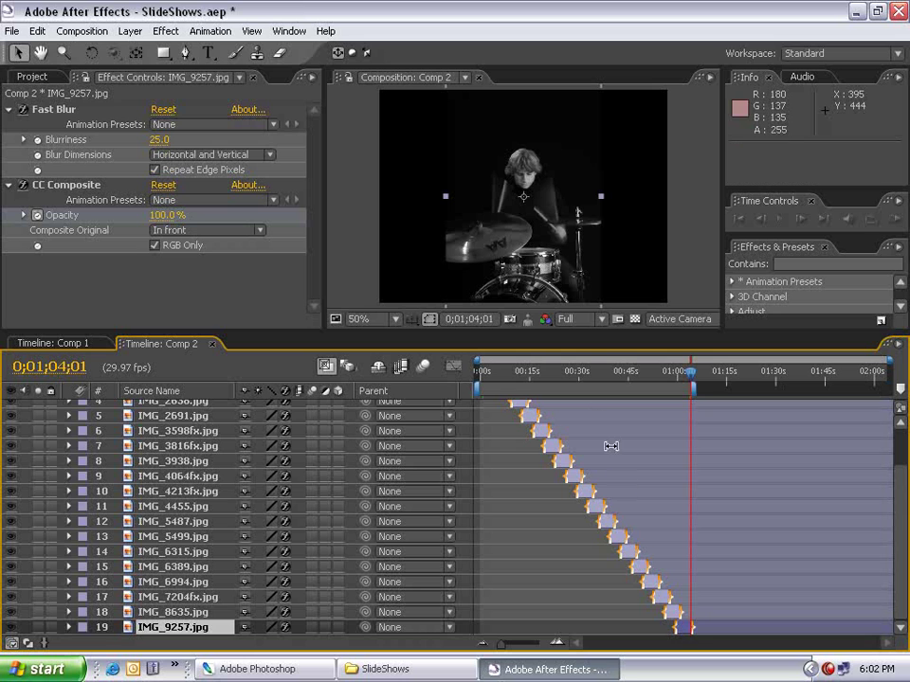
right_click(595, 399)
left_click(649, 436)
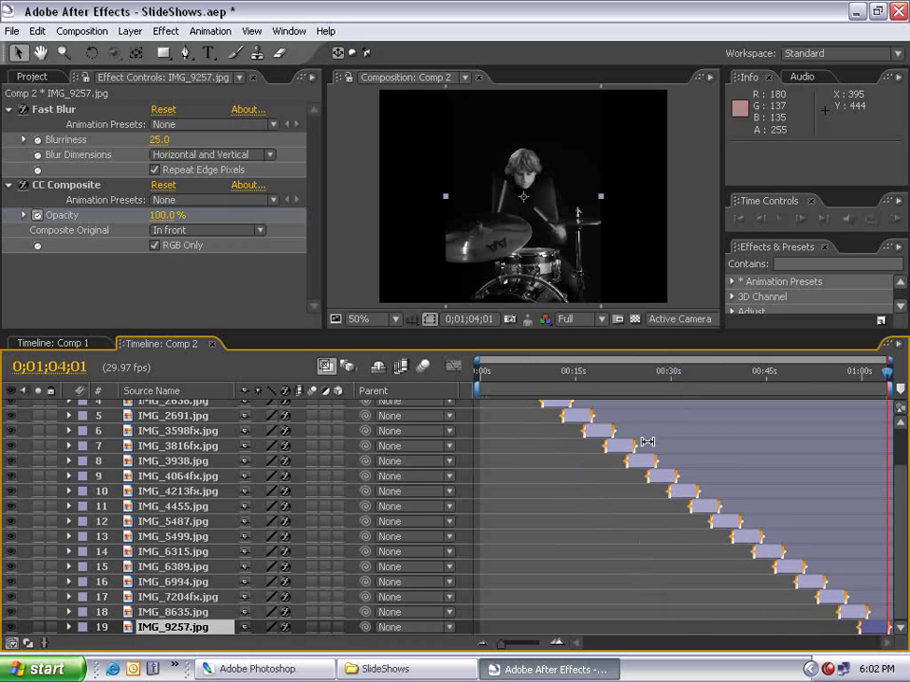
Add an Opacity keyframe of 0% to 01_IMG_3782.jpg at 0;00;00;00.
left_click_drag(887, 374, 443, 406)
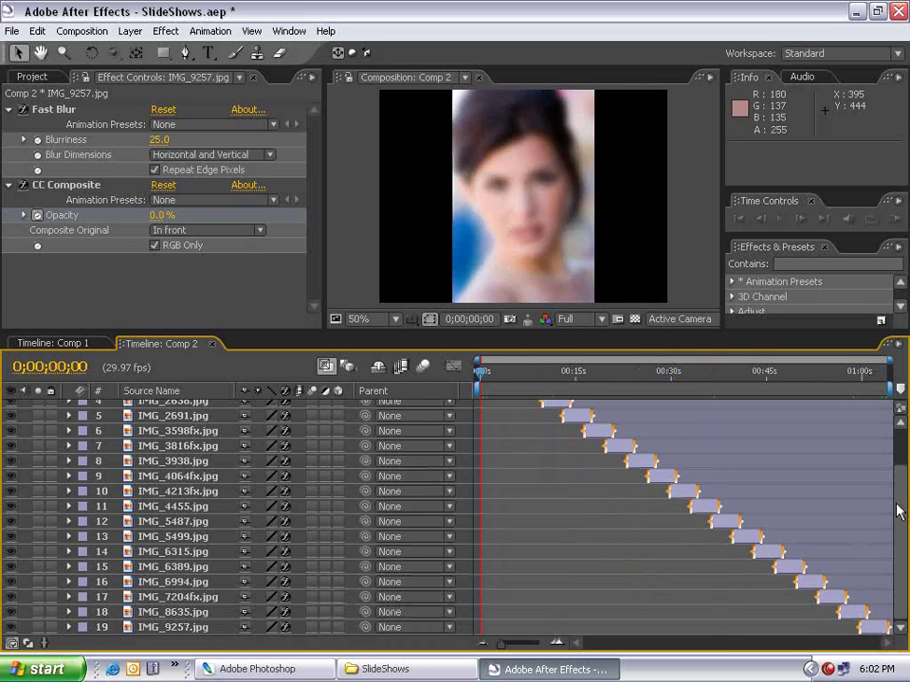
scroll(785, 385, "up", 2)
left_click(489, 410)
key("t")
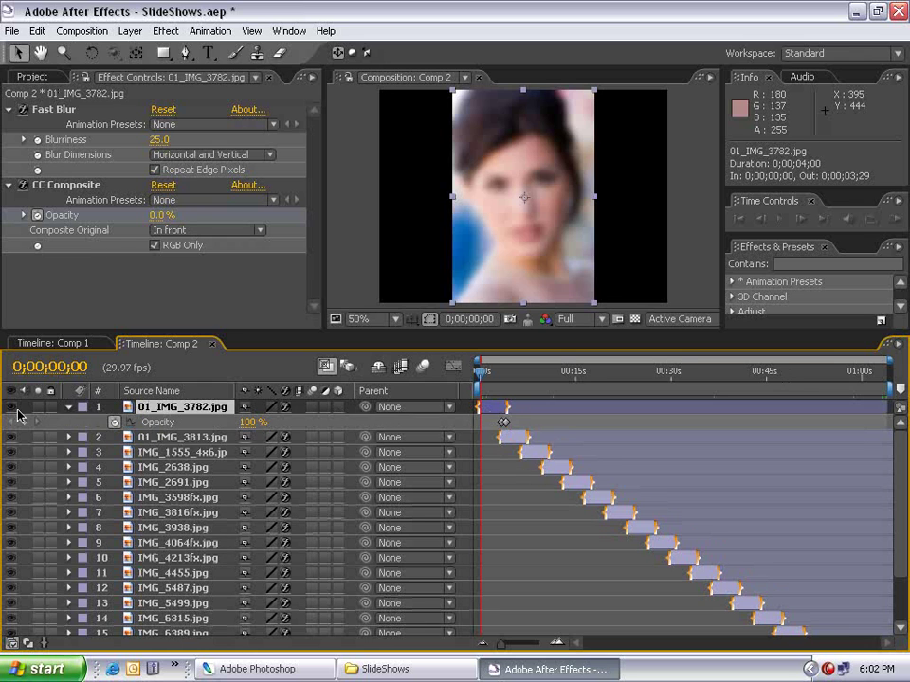
left_click(24, 422)
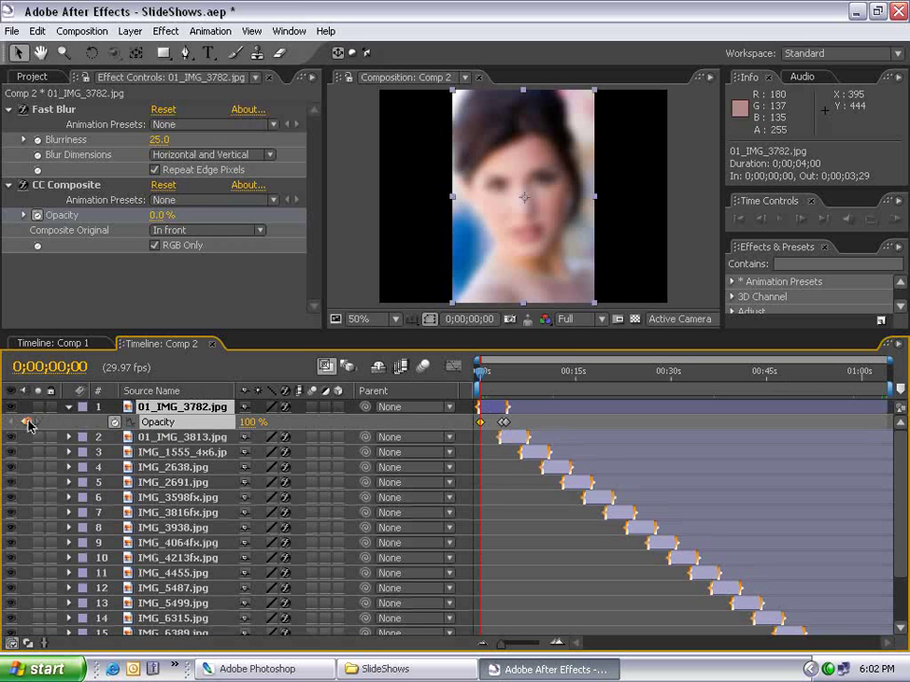
left_click(245, 421)
type("0")
key("Return")
Set the Opacity of 01_IMG_3782.jpg to 100% at 0;00;00;10 to complete the fade-in.
key("shift+Page_Down")
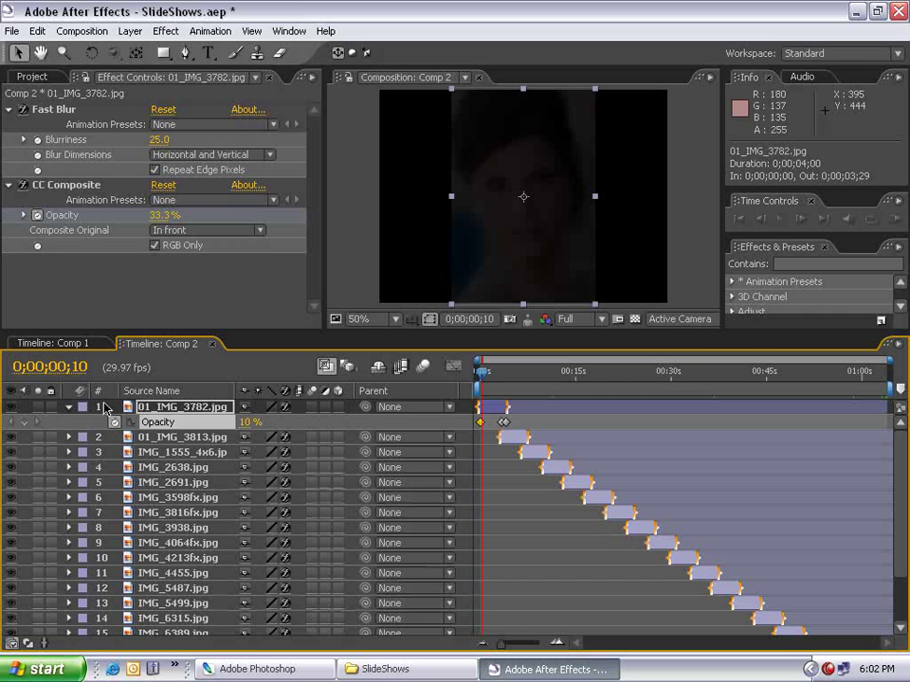
left_click(245, 422)
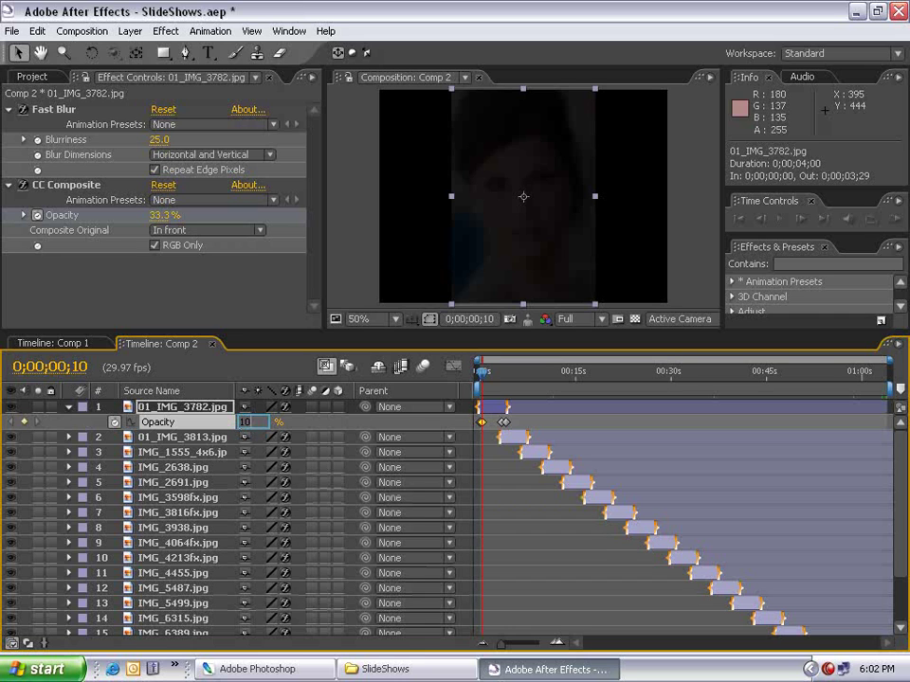
type("100")
key("Return")
Start animating IMG_9257.jpg's Opacity with a 0% keyframe at its out point, 0;01;04;01.
scroll(904, 493, "down", 3)
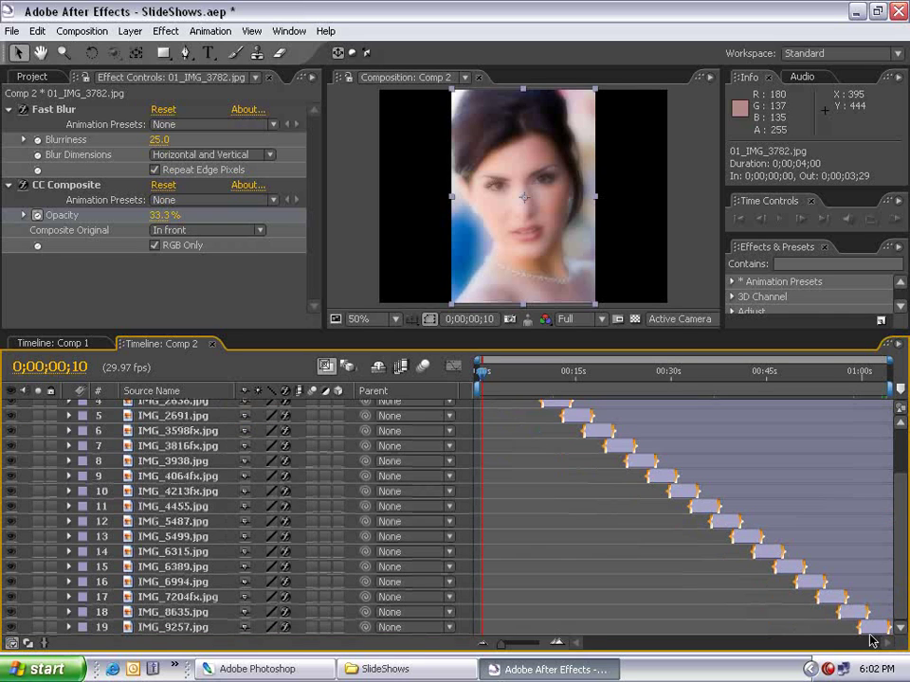
left_click(874, 631)
key("o")
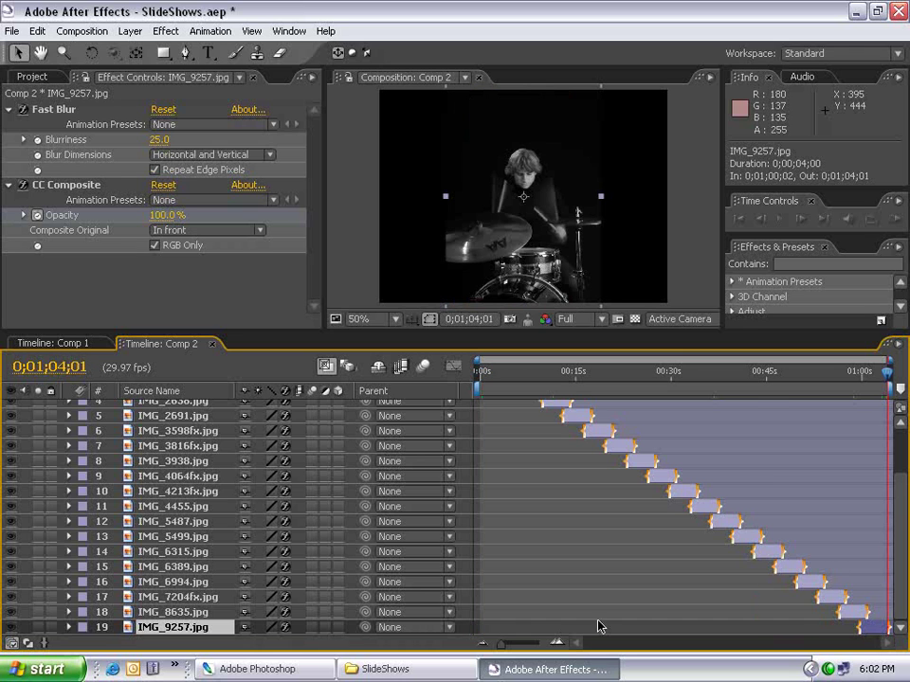
key("t")
left_click(114, 627)
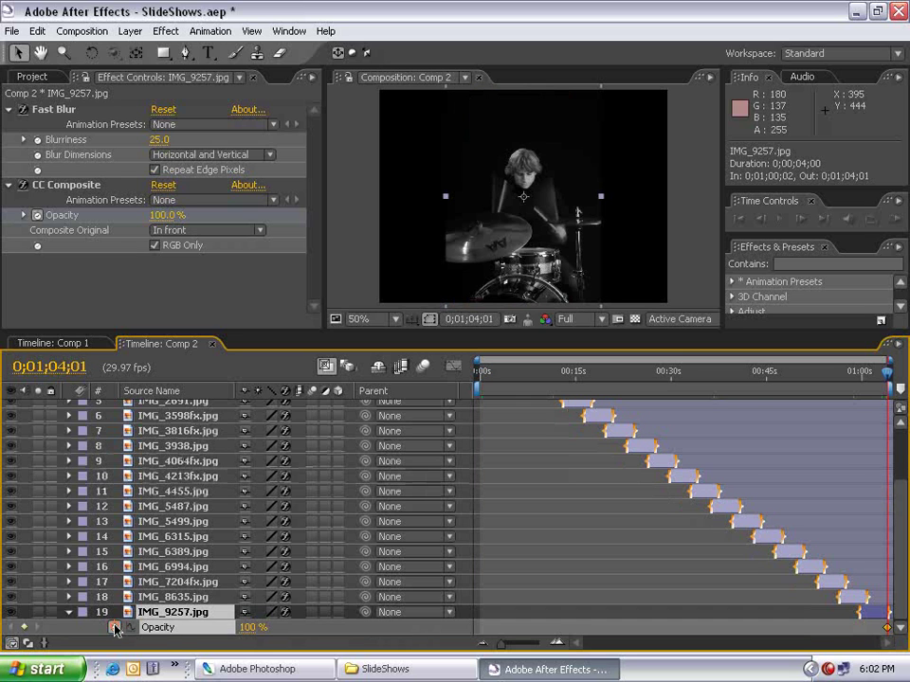
left_click(250, 627)
type("0")
key("Return")
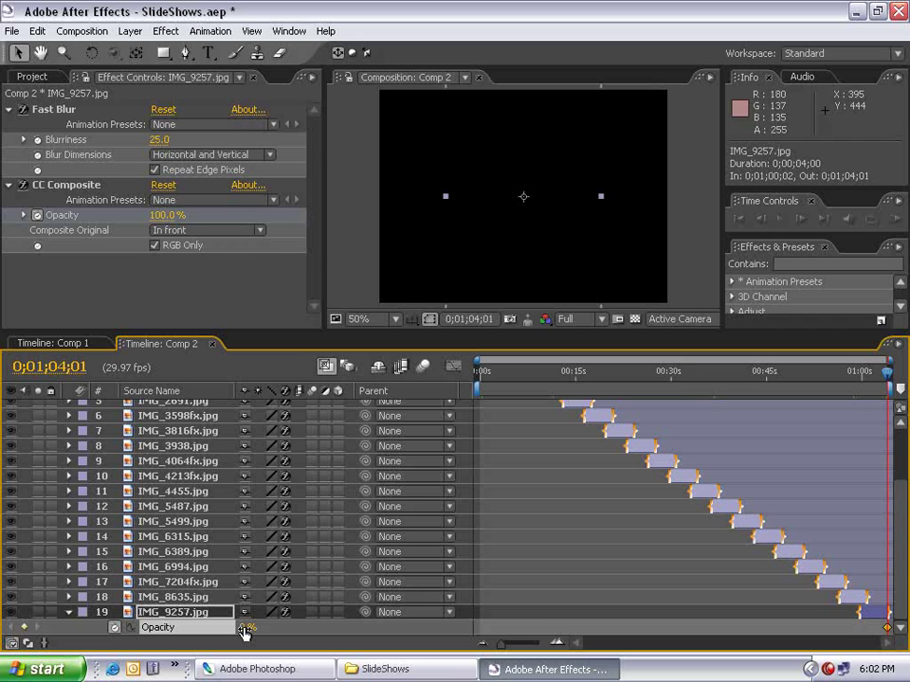
Set the Opacity of IMG_9257.jpg to 100% at 0;01;03;11 and check the fade-out to its end.
key("shift+Page_Up")
key("shift+Page_Up")
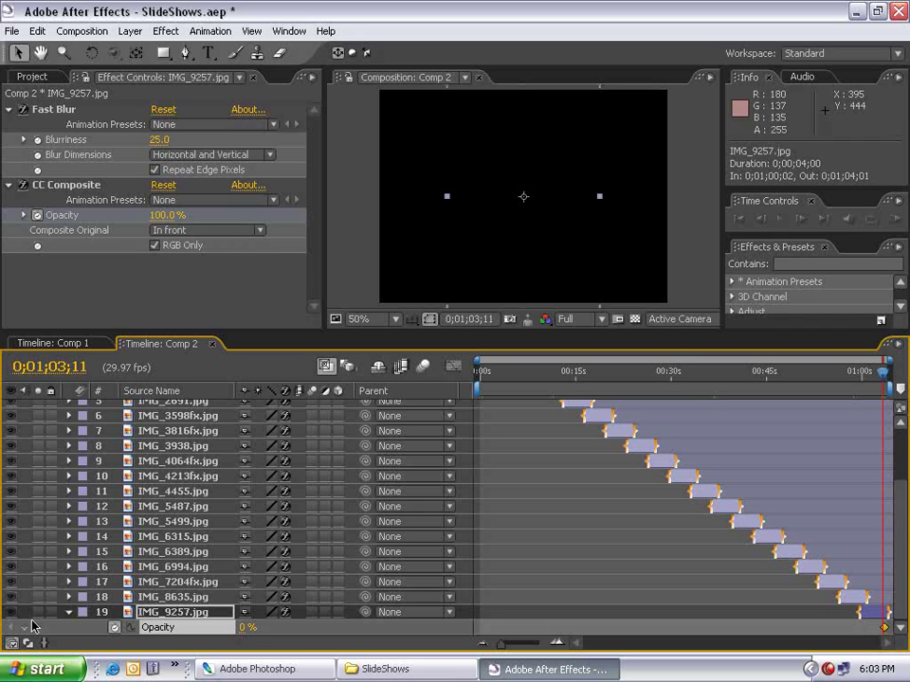
left_click_drag(242, 628, 611, 624)
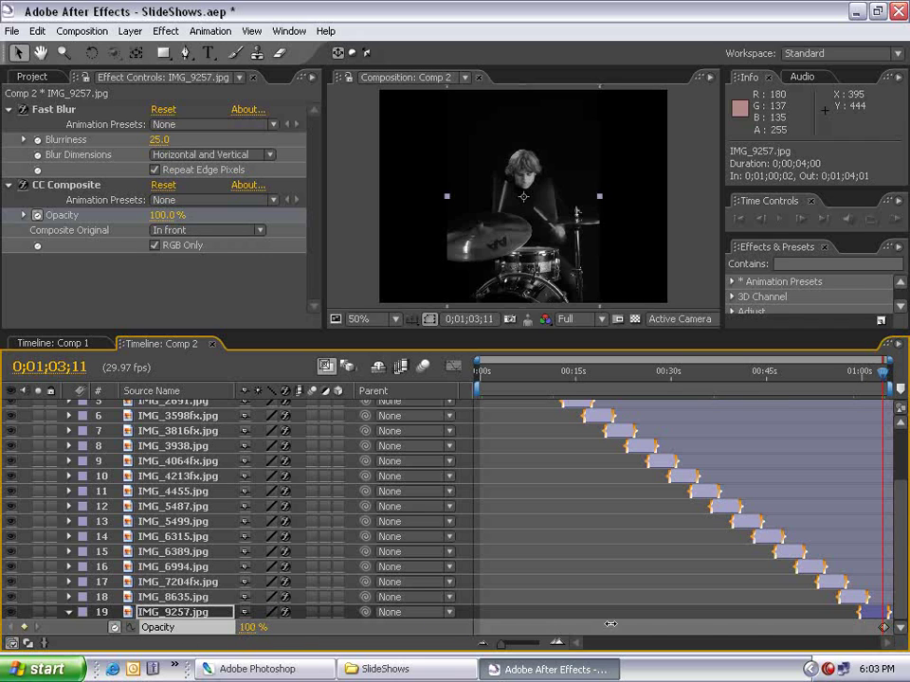
key("shift+Page_Down")
key("shift+Page_Down")
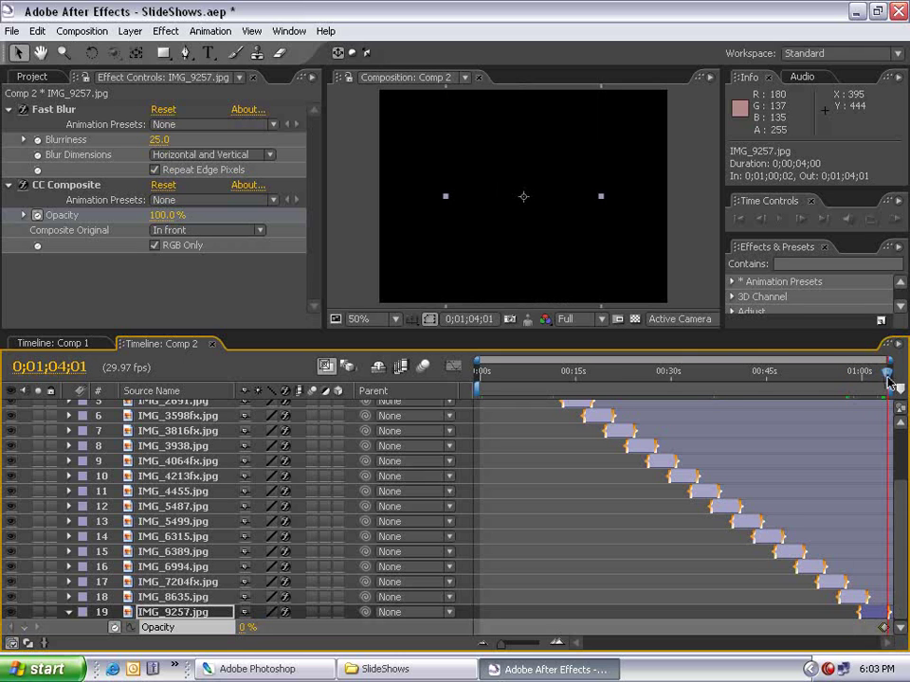
Play Comp 2 from the beginning in an enlarged composition view to check the fades, blur and zoom.
key("shift+Page_Up")
key("Home")
key("grave")
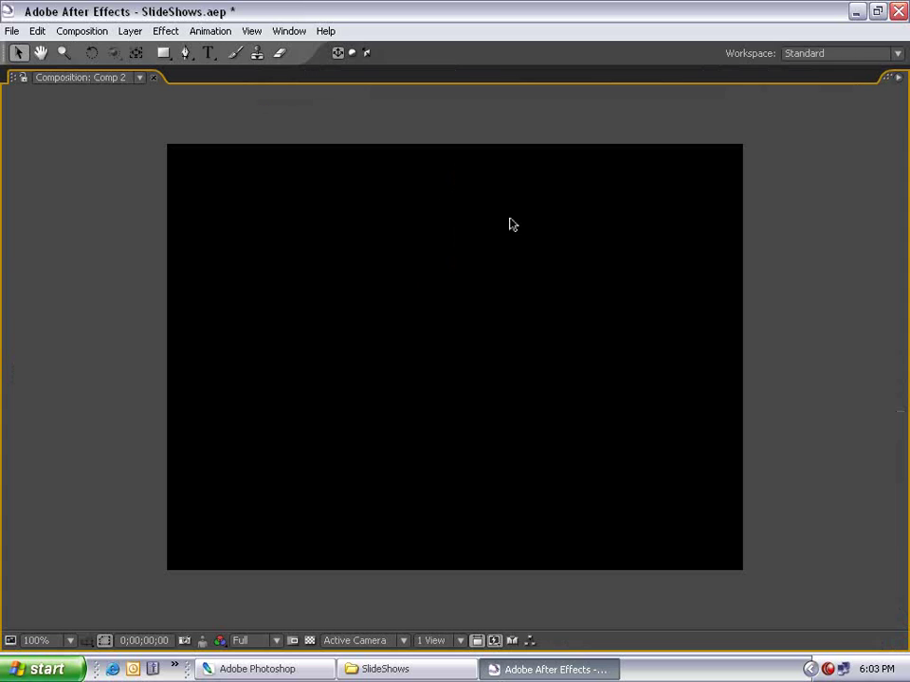
key("space")
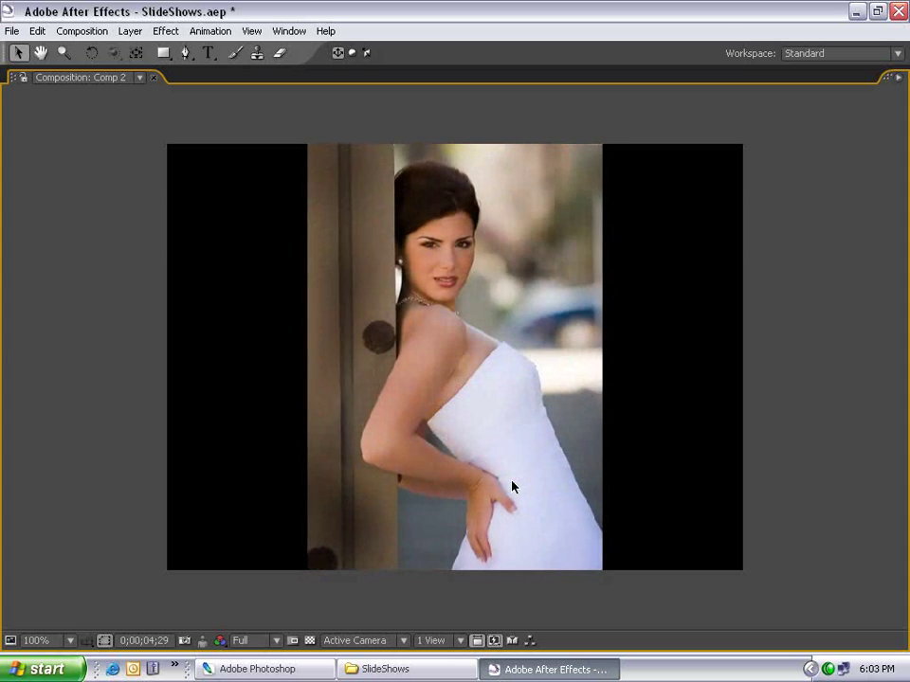
key("grave")
Add Comp 2 to the render queue and look over its render and output settings in an enlarged view.
scroll(428, 228, "down", 2)
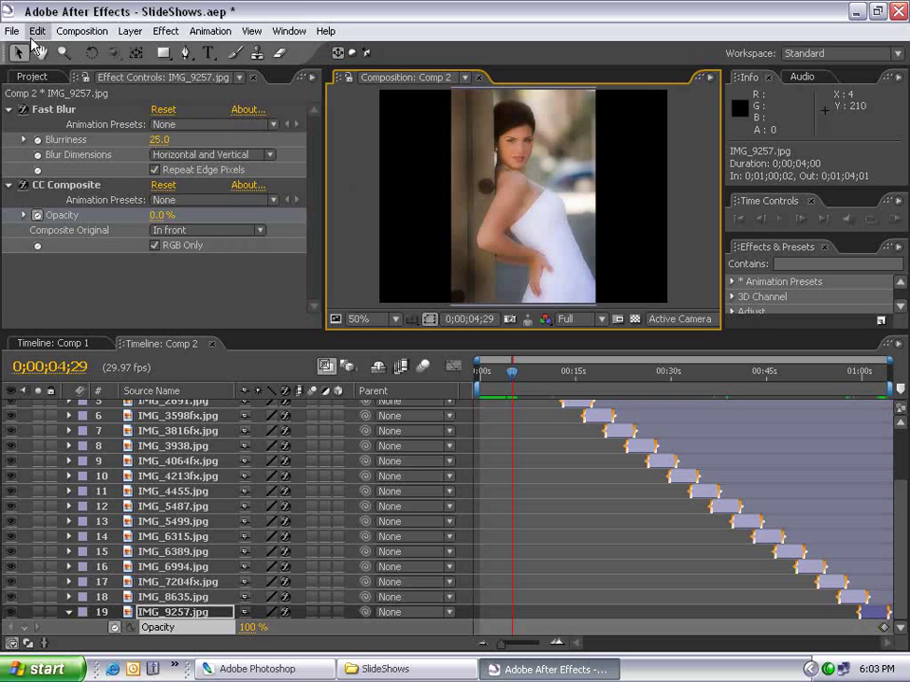
left_click(82, 30)
left_click(112, 157)
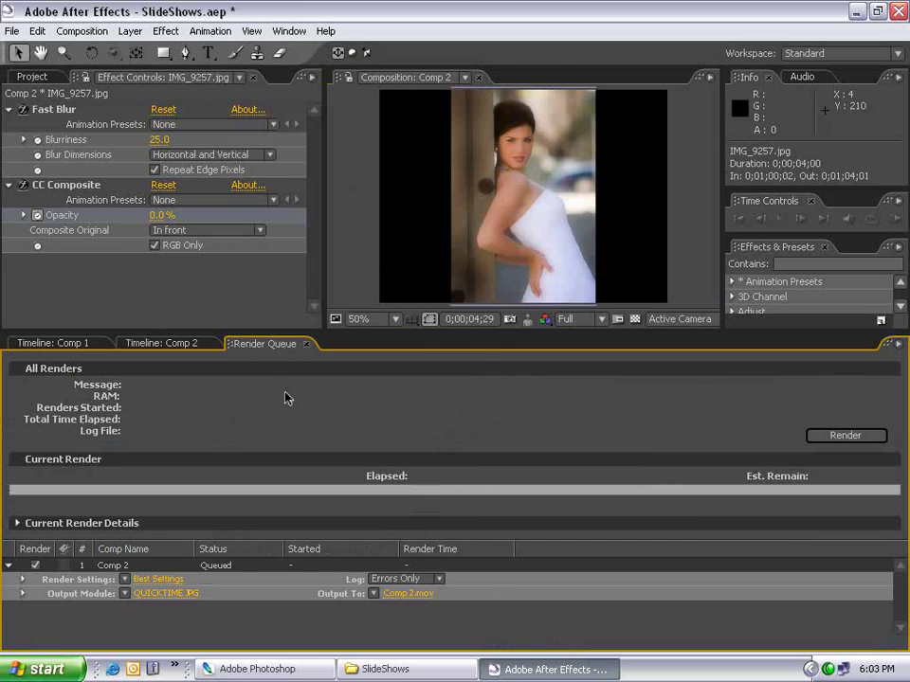
key("grave")
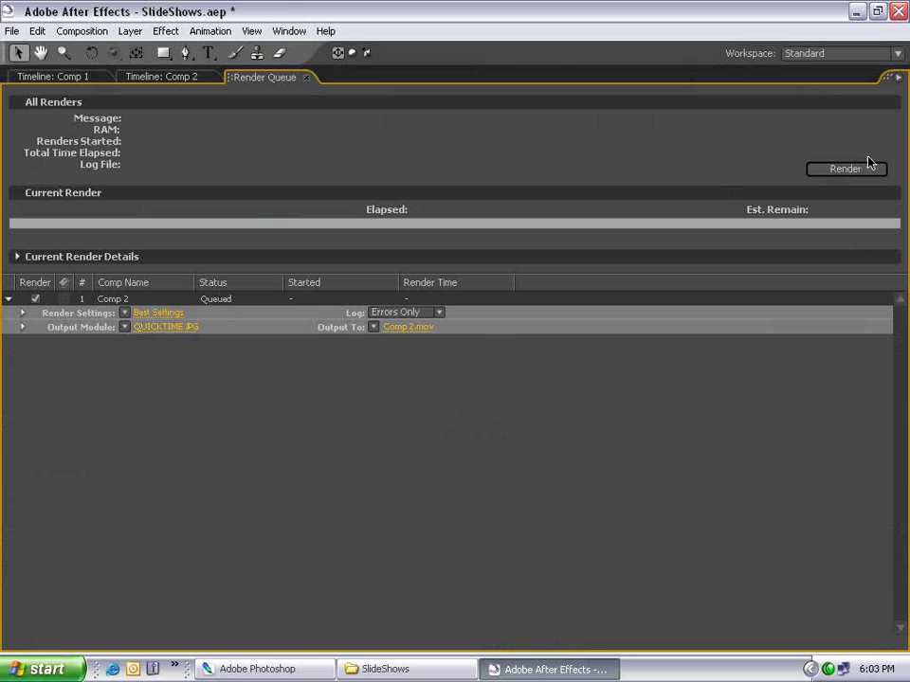
key("grave")
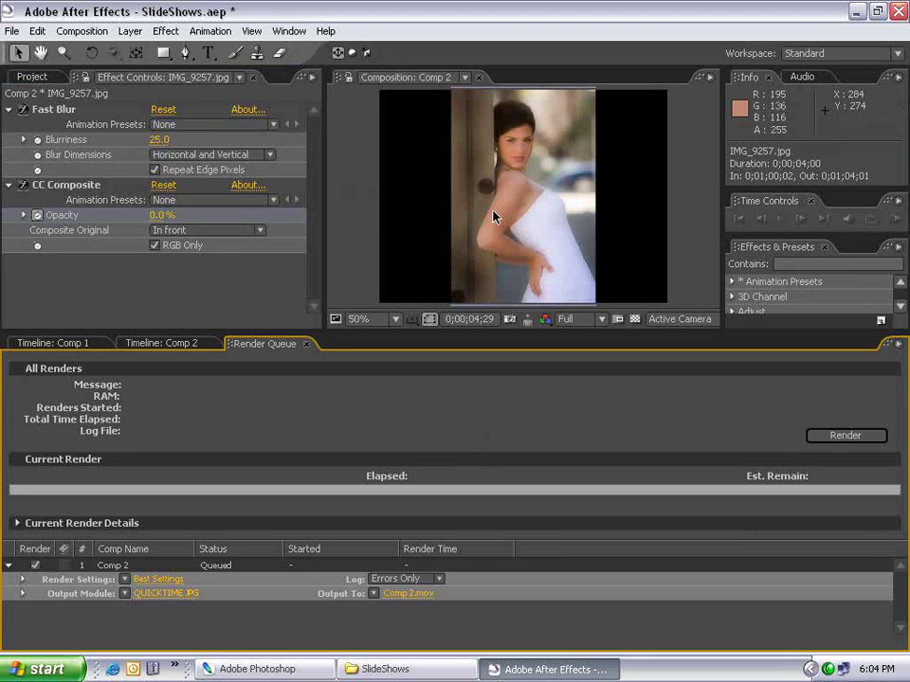